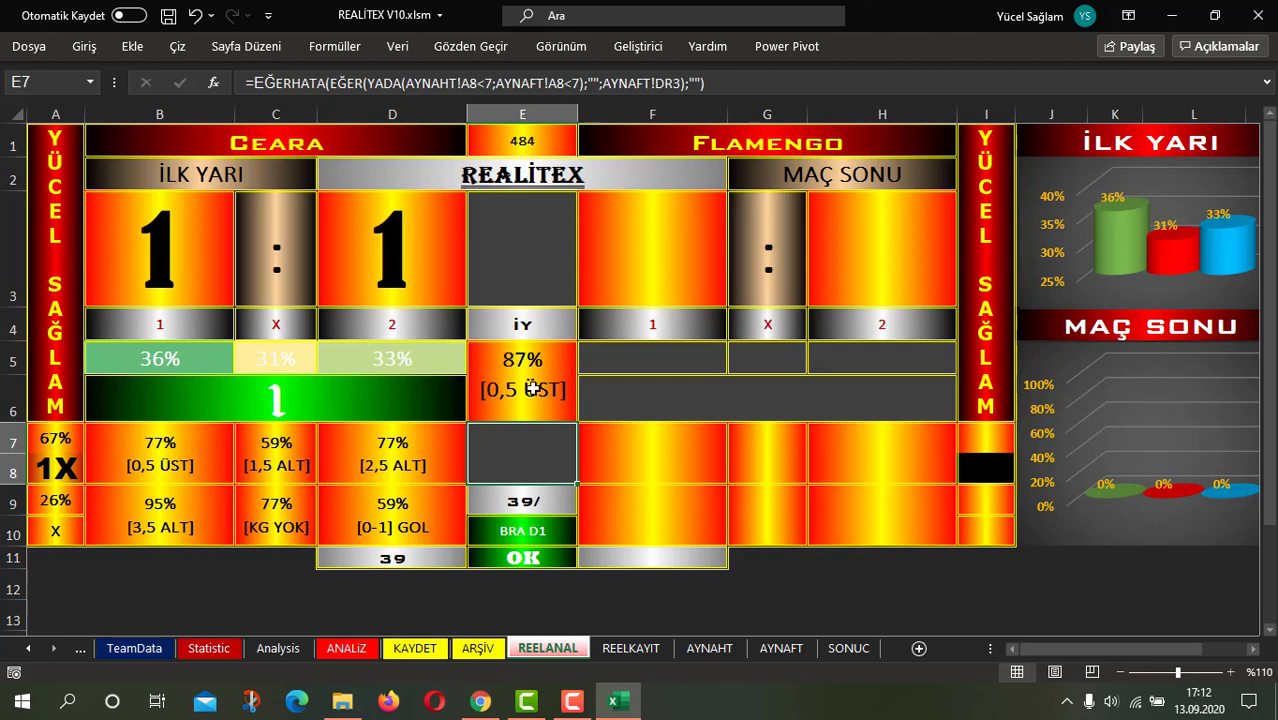
# Inspect the first-half percentage in E5 on the REELANAL sheet and compare it with the match's ANALİZ sheet.
pyautogui.click(531, 362)
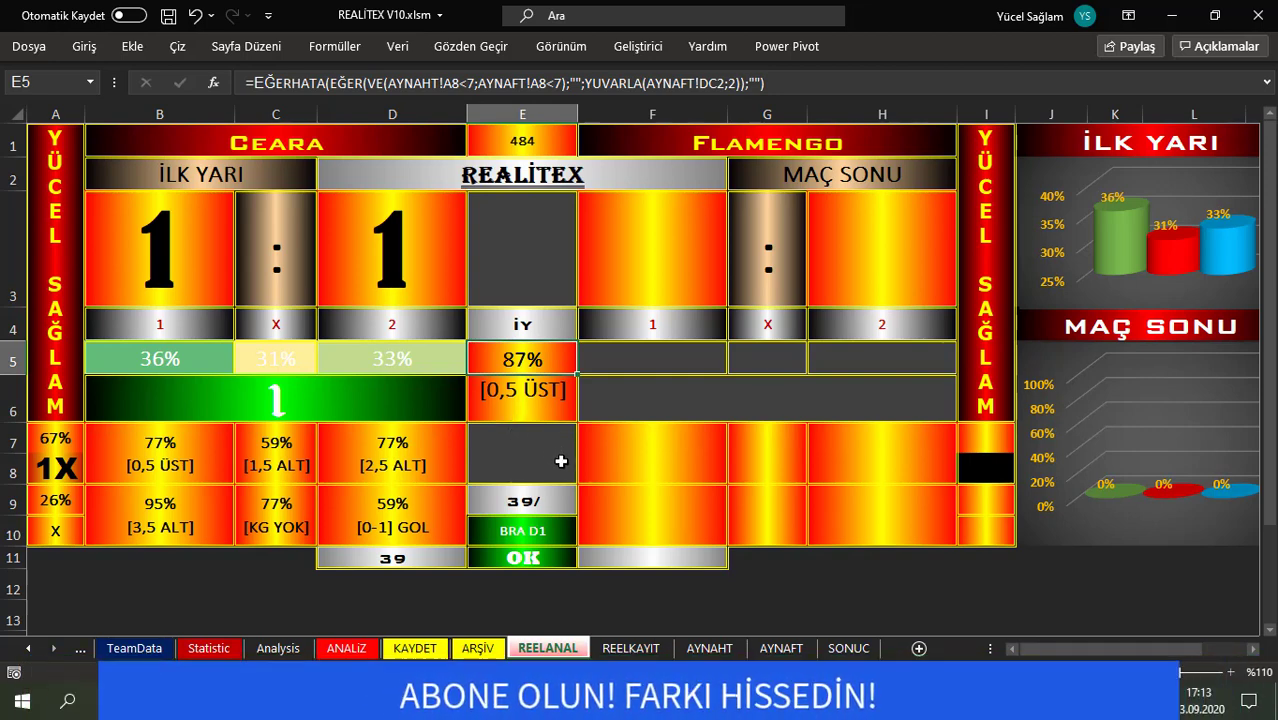
pyautogui.click(414, 648)
pyautogui.hotkey('ctrl', 'pageup')
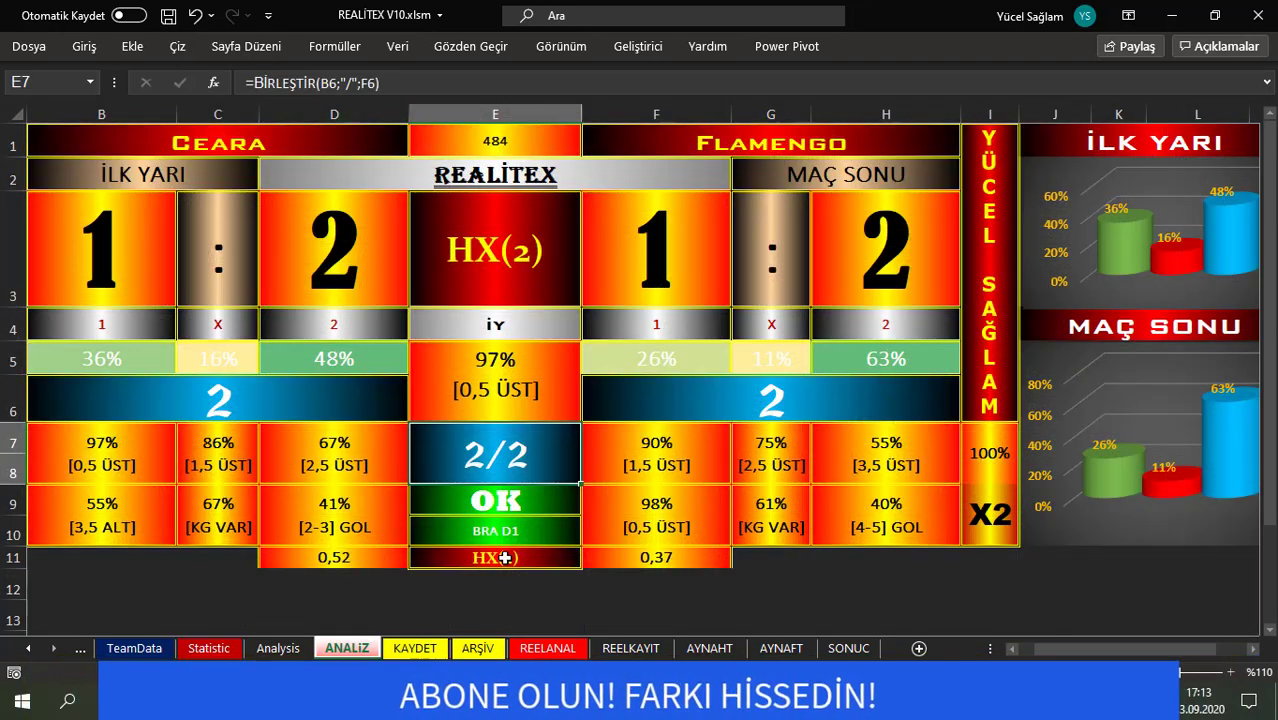
# Review the saved predictions on the KAYDET sheet up to the İY1 and İYX columns, and return to REELANAL.
pyautogui.click(413, 648)
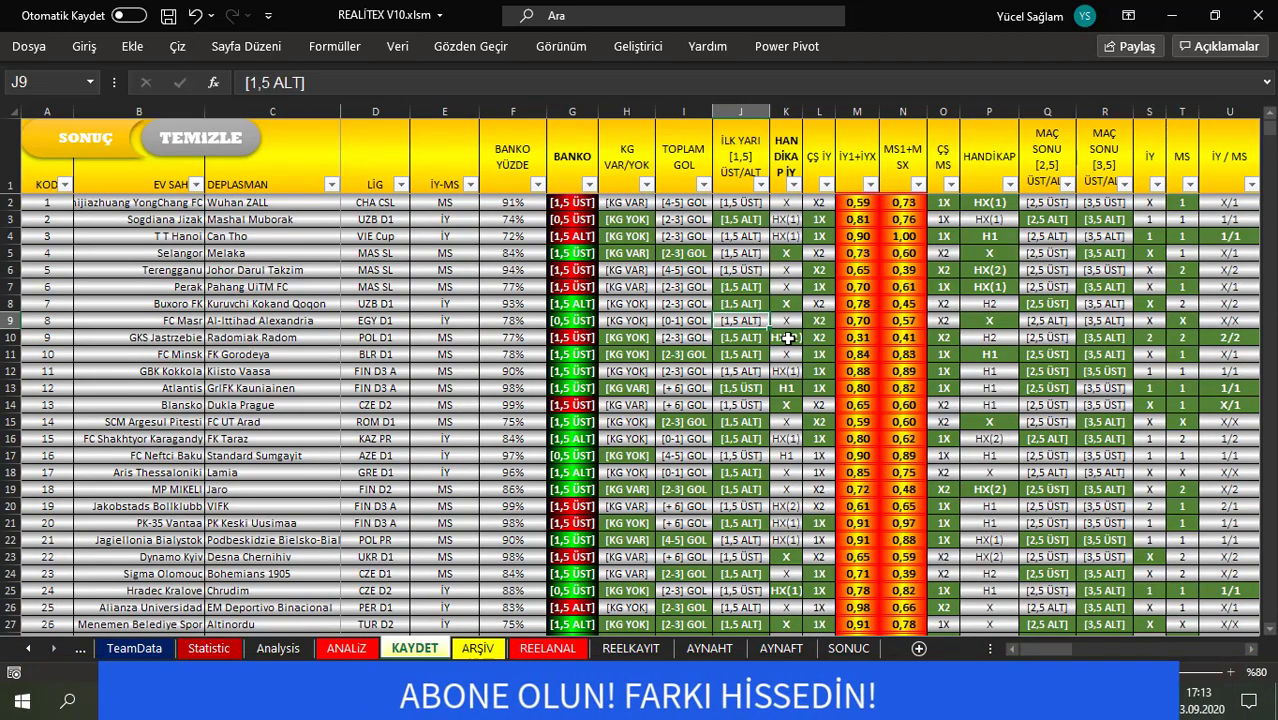
pyautogui.moveTo(1040, 652); pyautogui.dragTo(1066, 652)
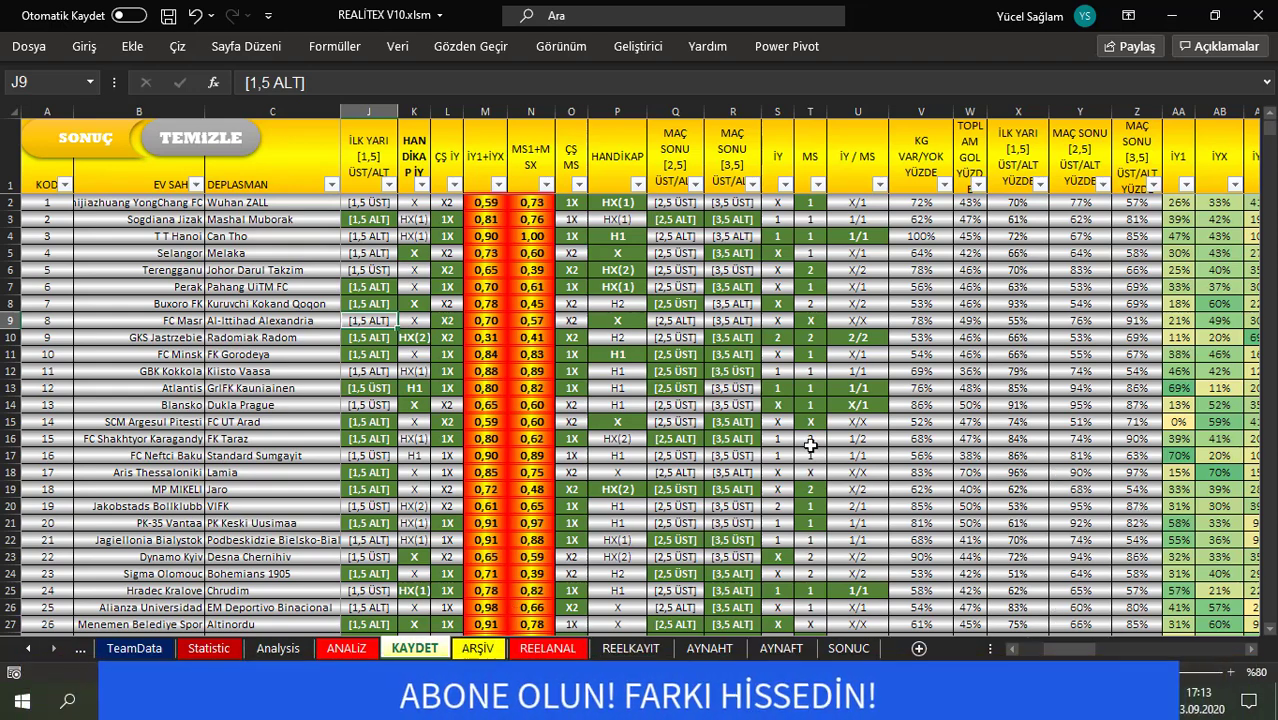
pyautogui.click(548, 649)
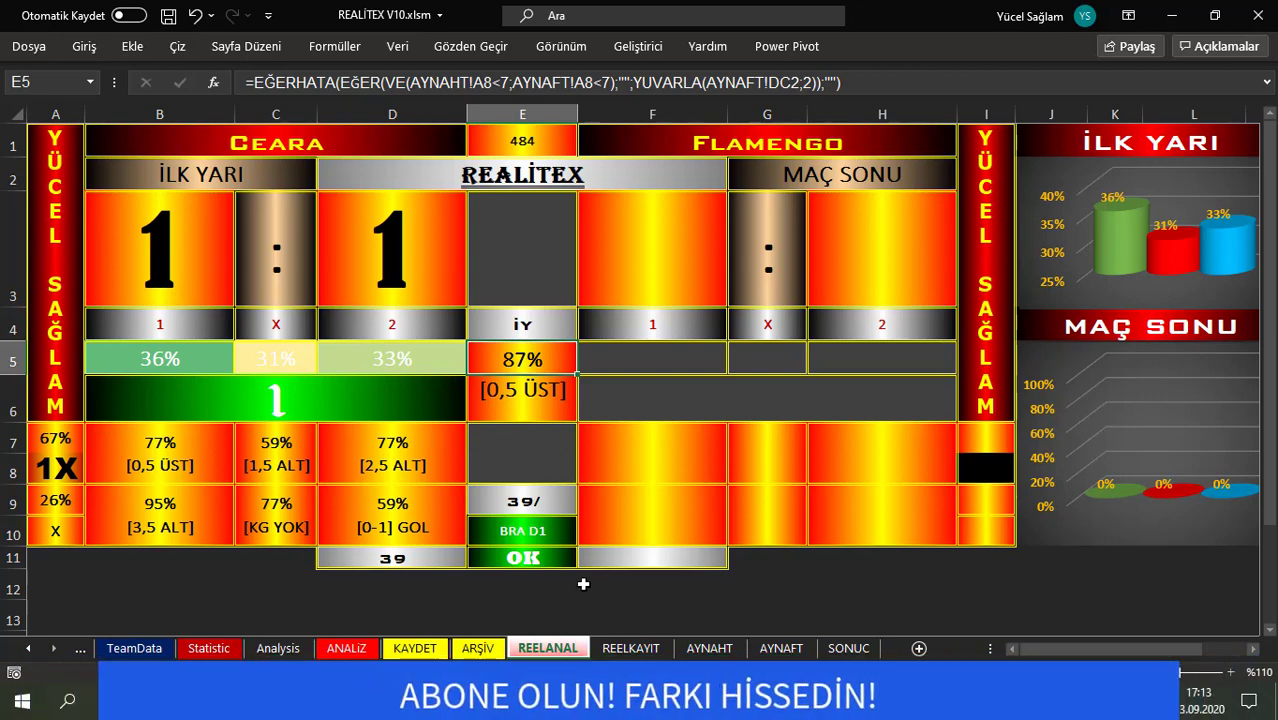
# Review the prediction columns of the last ARŞİV rows and inspect cell T4 beside SON ANALİZ on the Analysis sheet.
pyautogui.click(477, 648)
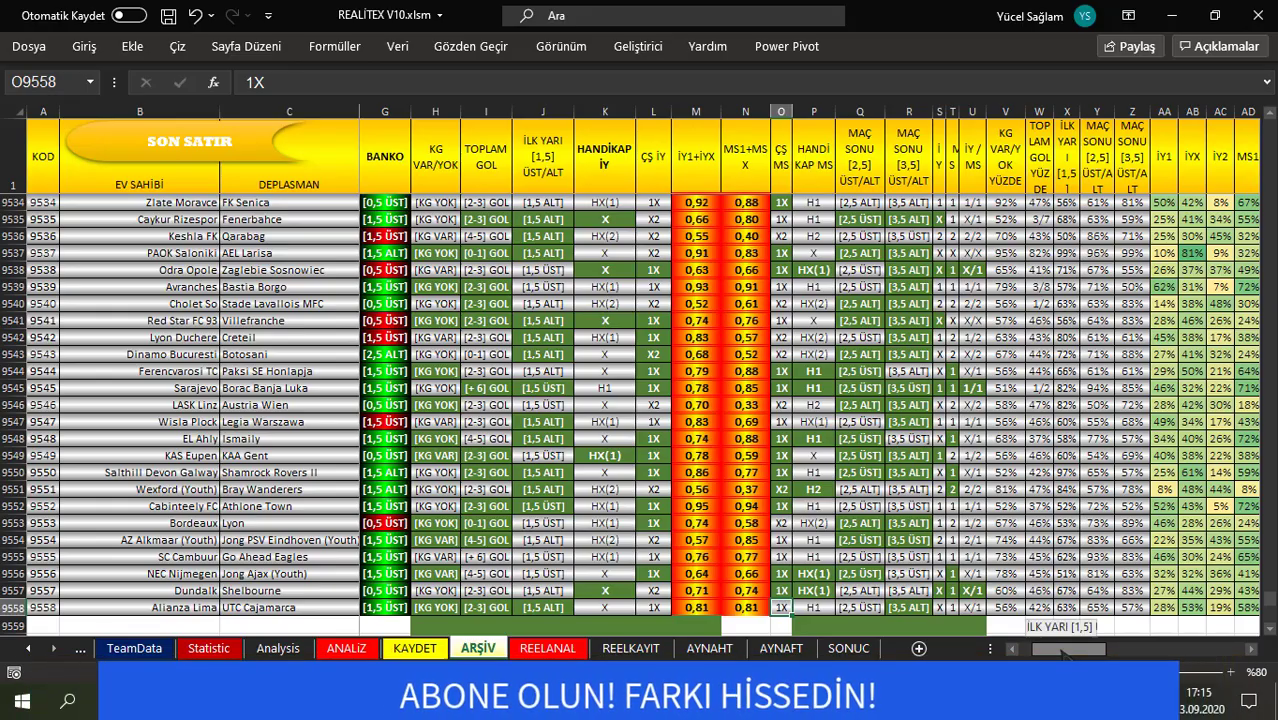
pyautogui.moveTo(1063, 653)
pyautogui.mouseDown()
pyautogui.moveTo(1120, 653)
pyautogui.moveTo(1047, 652)
pyautogui.moveTo(1068, 652)
pyautogui.mouseUp()
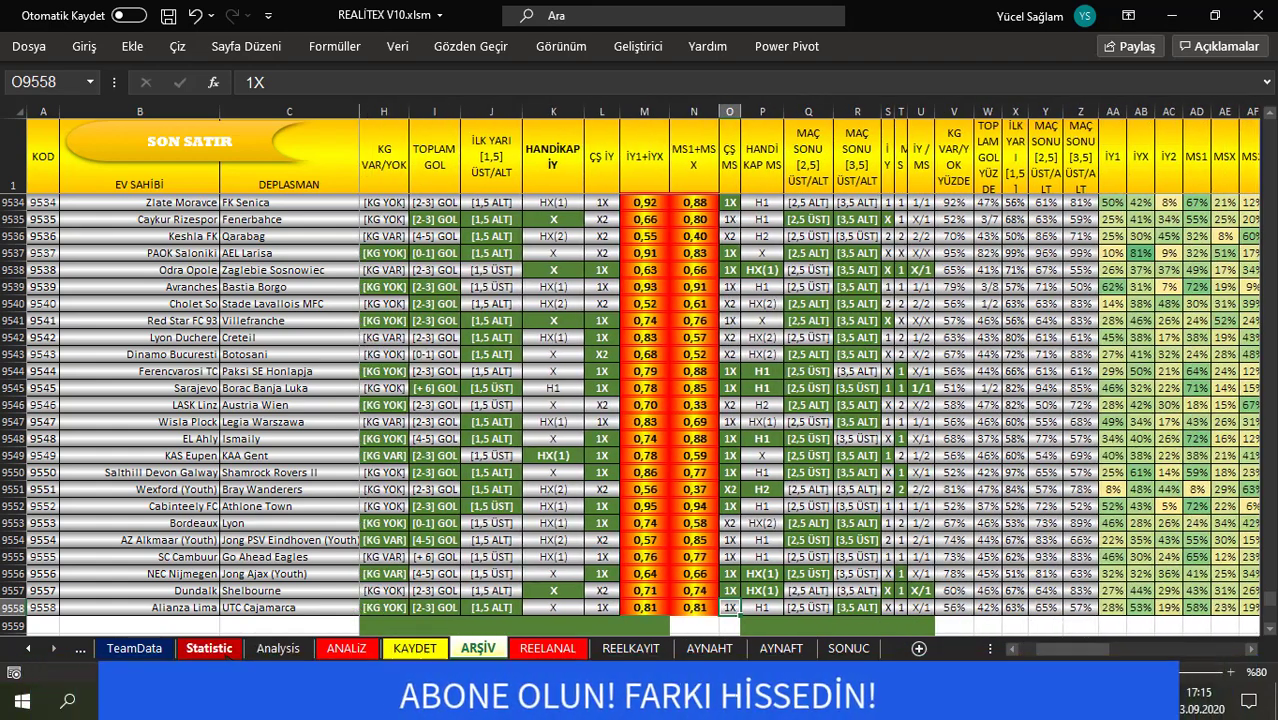
pyautogui.click(278, 648)
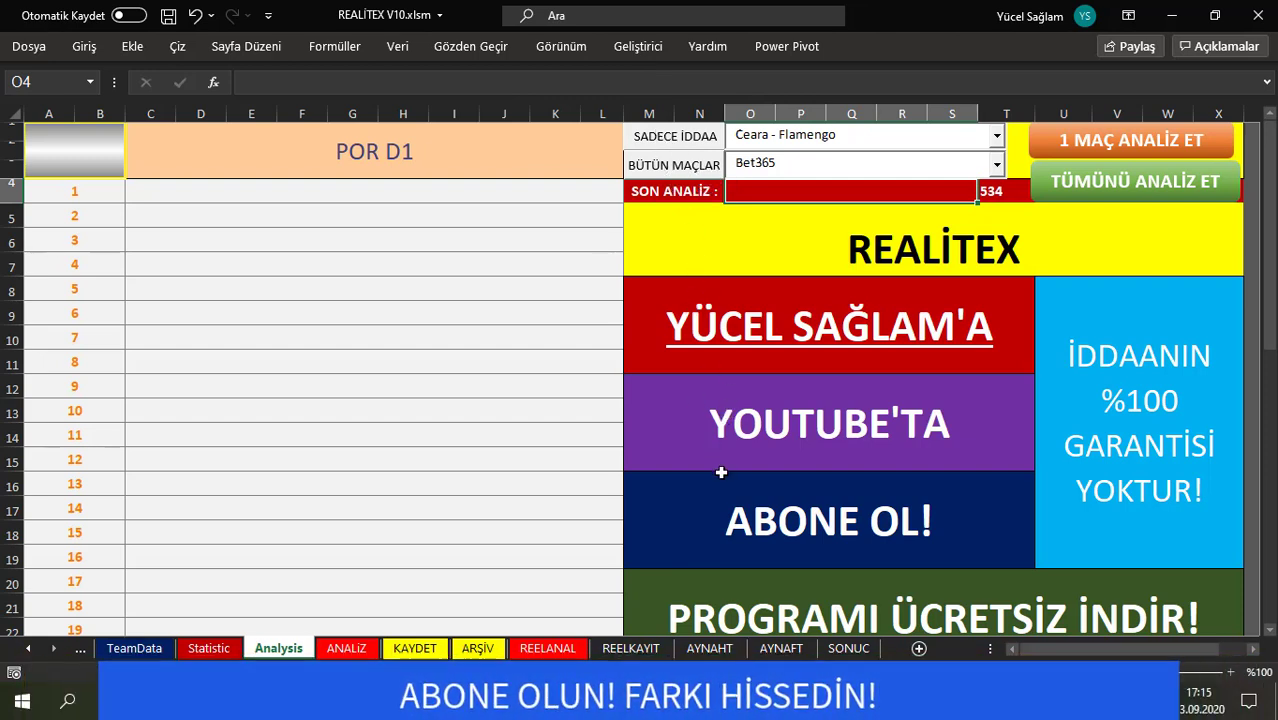
pyautogui.click(992, 193)
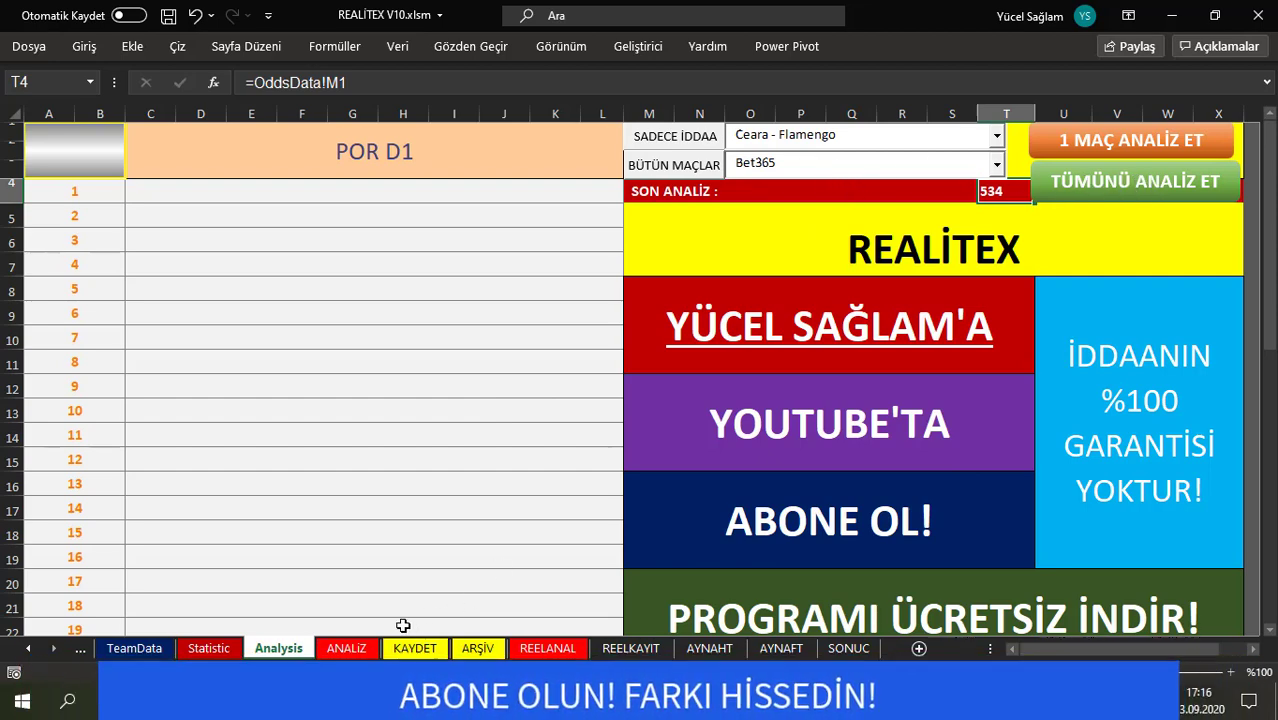
# Review the Ceara–Flamengo analysis on the ANALİZ sheet and the prediction and BANKO columns on the KAYDET sheet.
pyautogui.click(346, 648)
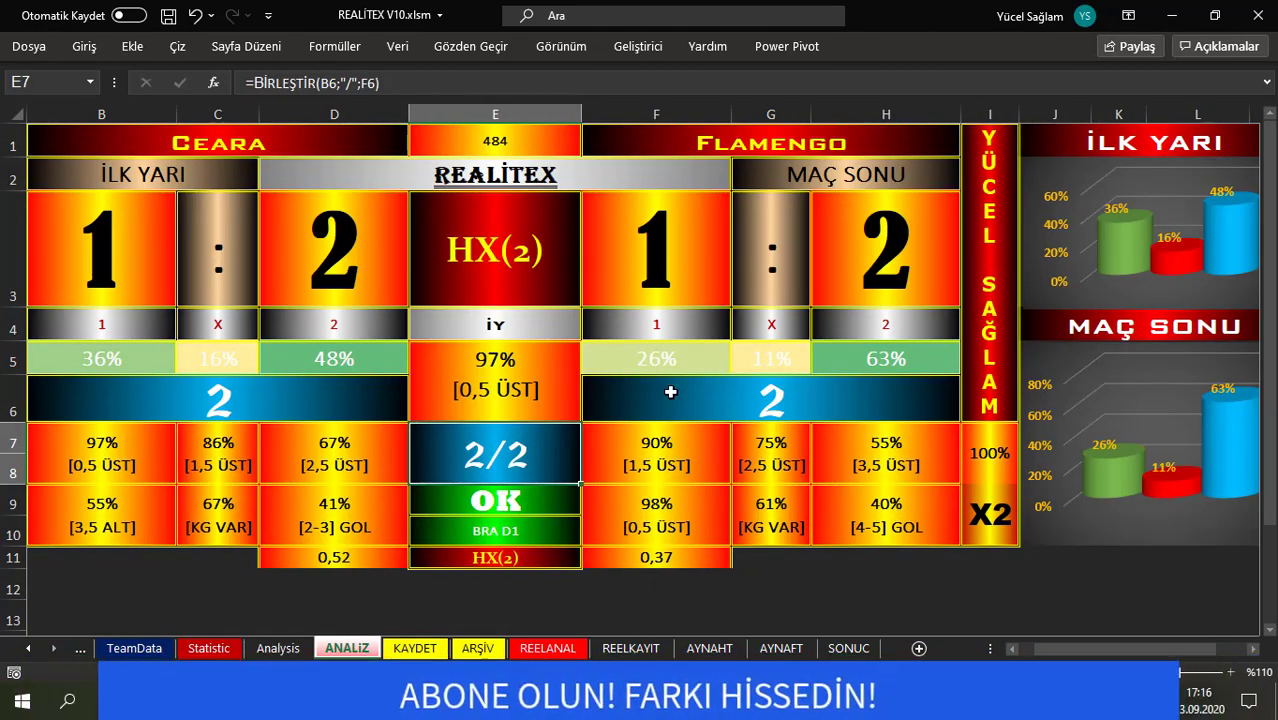
pyautogui.click(430, 648)
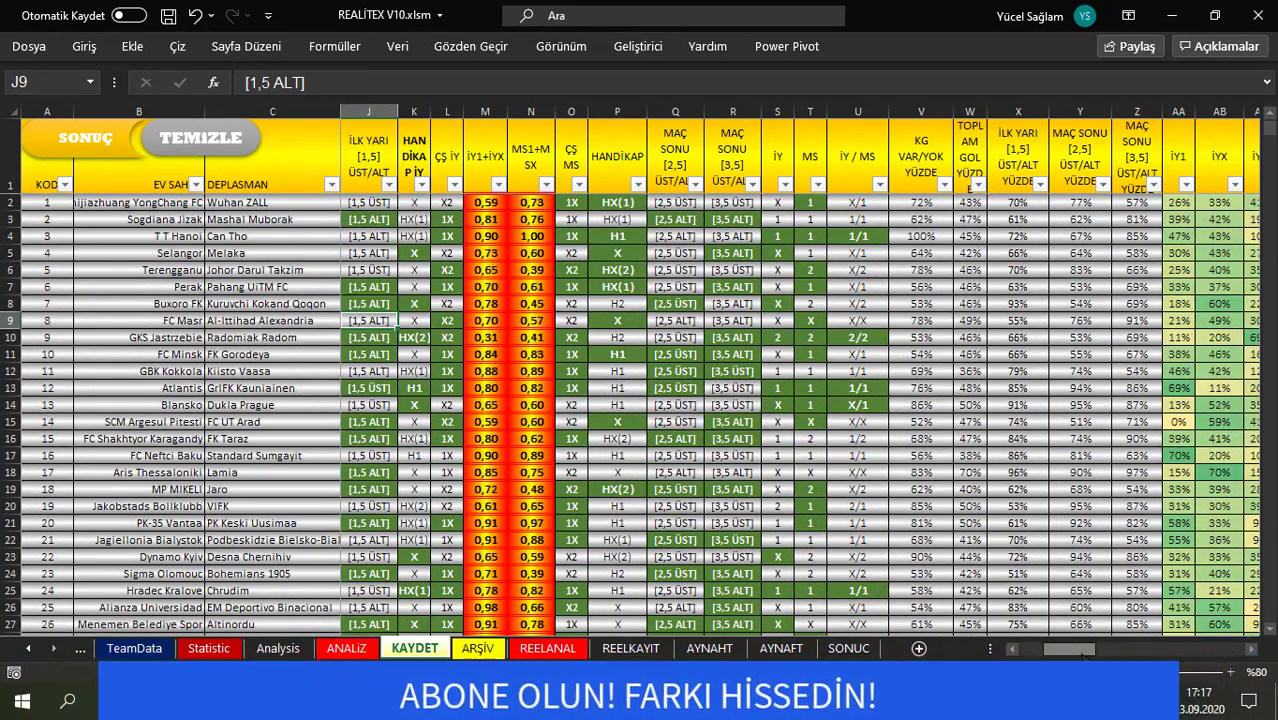
pyautogui.moveTo(1083, 652)
pyautogui.mouseDown()
pyautogui.moveTo(1050, 652)
pyautogui.moveTo(1125, 648)
pyautogui.moveTo(1050, 648)
pyautogui.moveTo(1064, 648)
pyautogui.mouseUp()
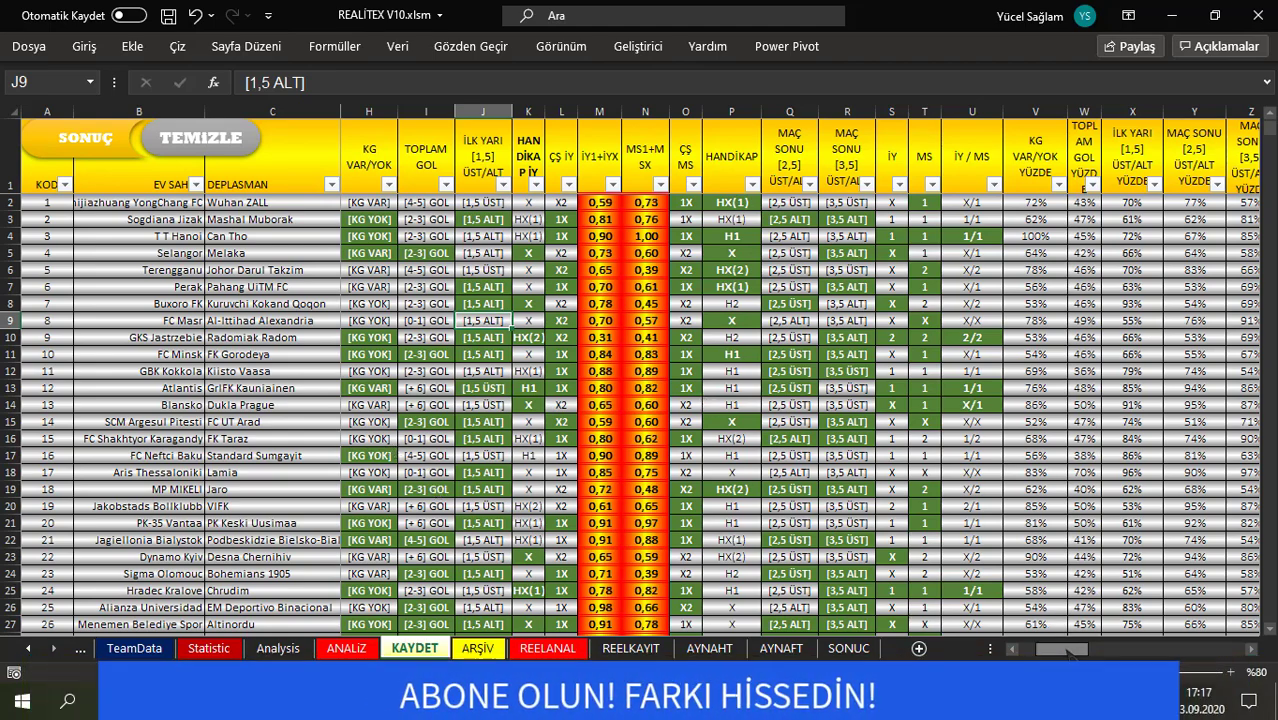
pyautogui.moveTo(1068, 650); pyautogui.dragTo(646, 371)
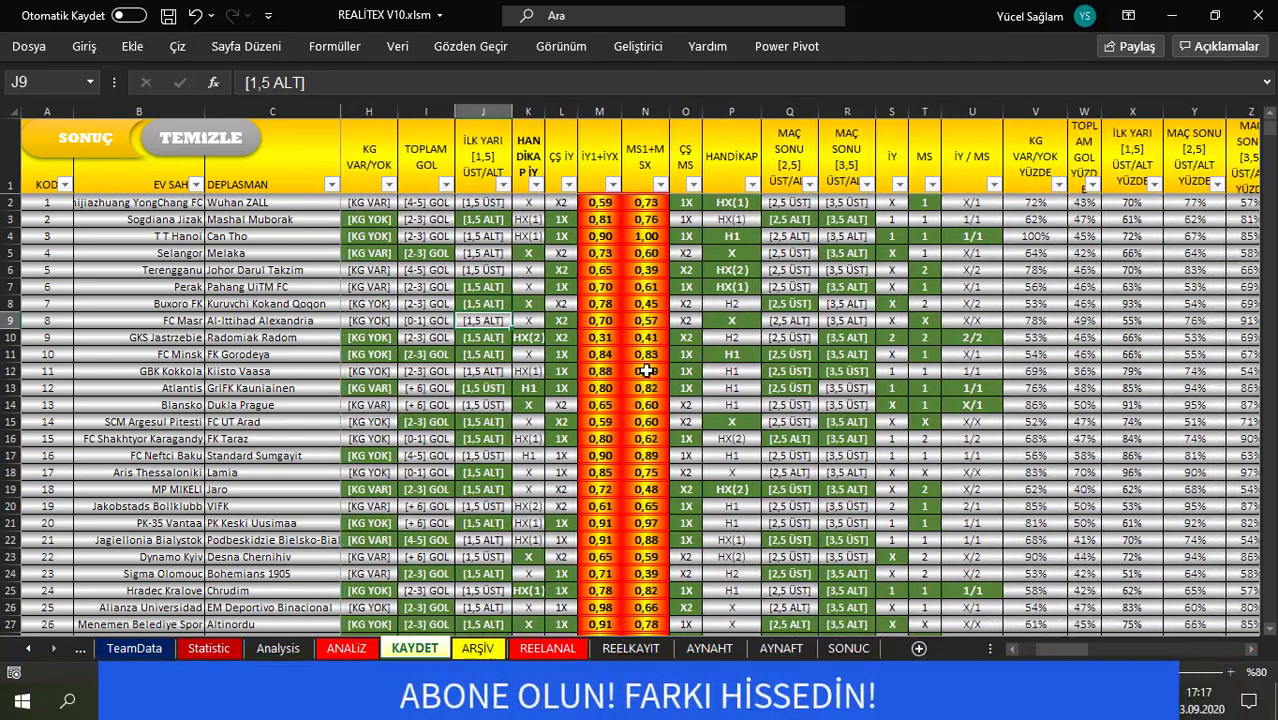
pyautogui.moveTo(1068, 652); pyautogui.dragTo(1050, 652)
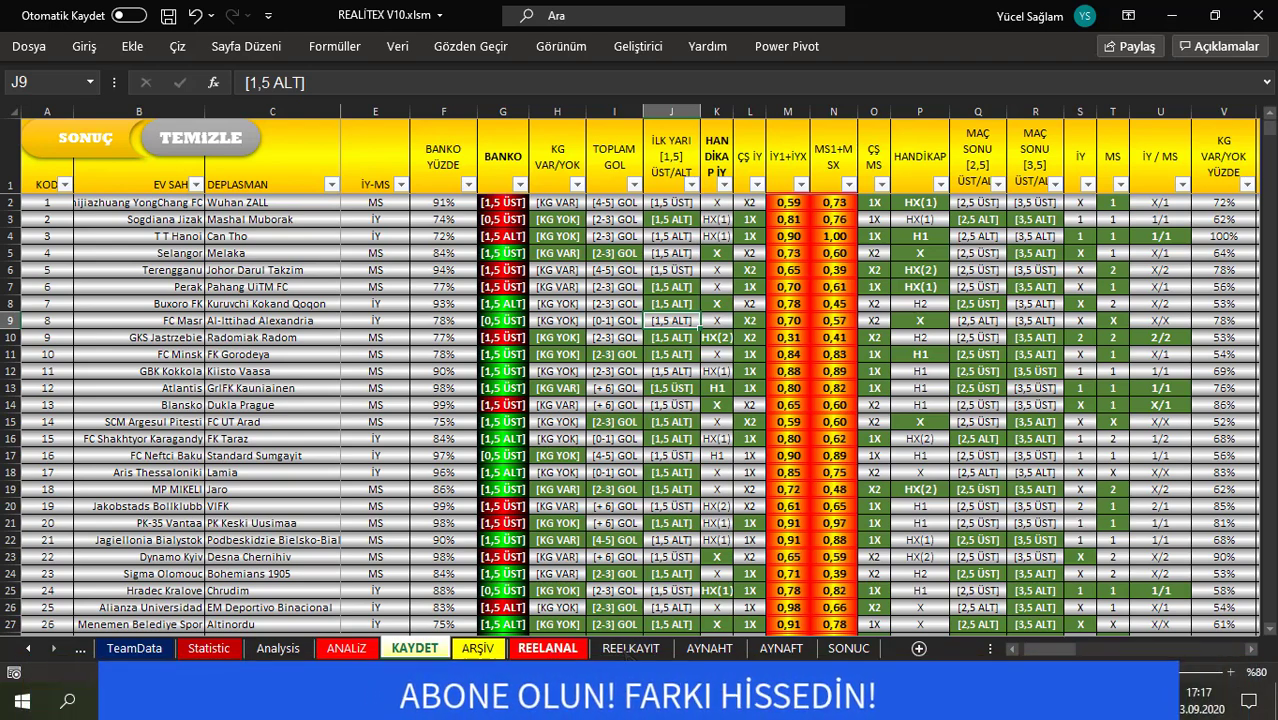
# Look through the recorded match predictions on the REELKAYIT sheet around rows 335 to 403.
pyautogui.click(630, 648)
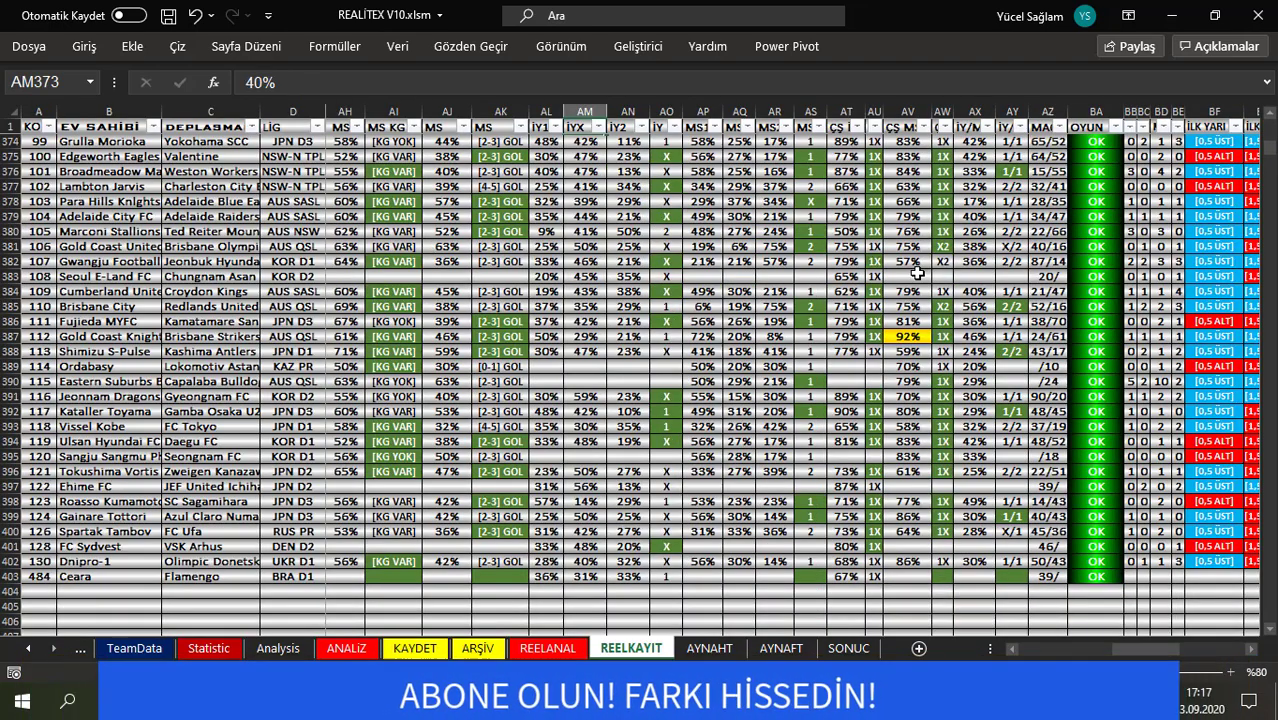
pyautogui.scroll(1, 884, 488)
pyautogui.scroll(9, 884, 488)
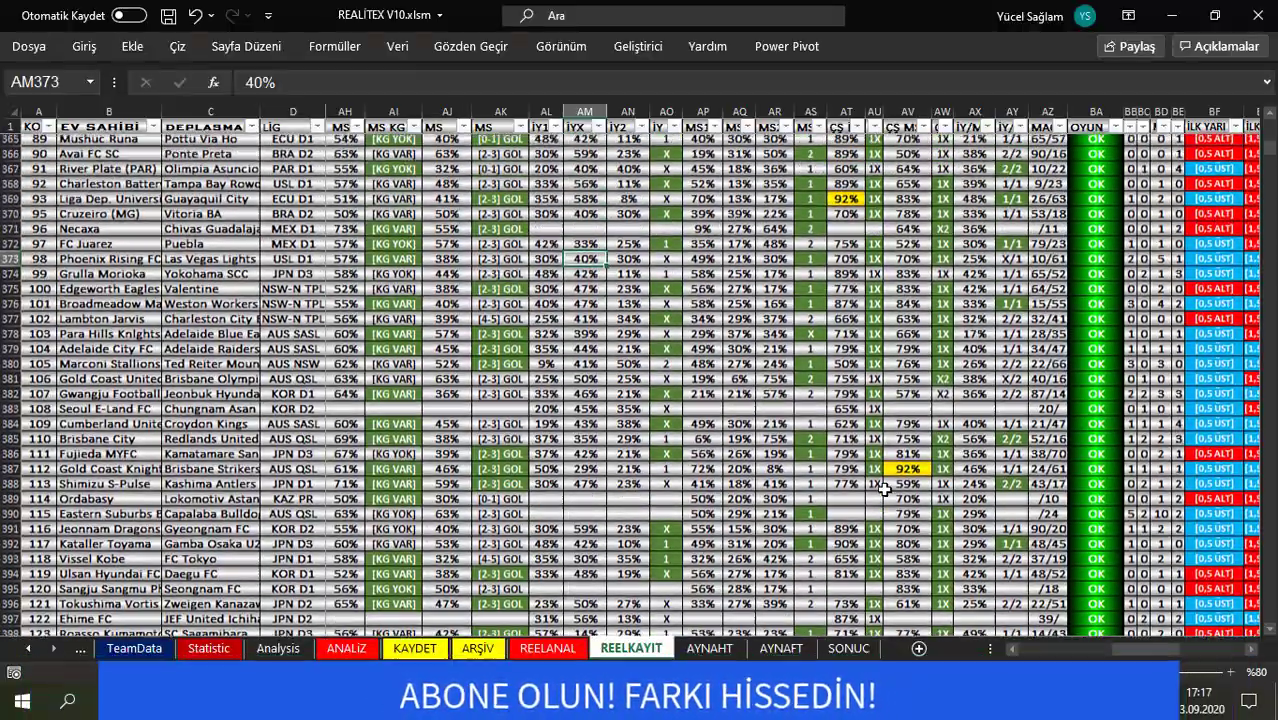
pyautogui.scroll(2, 884, 488)
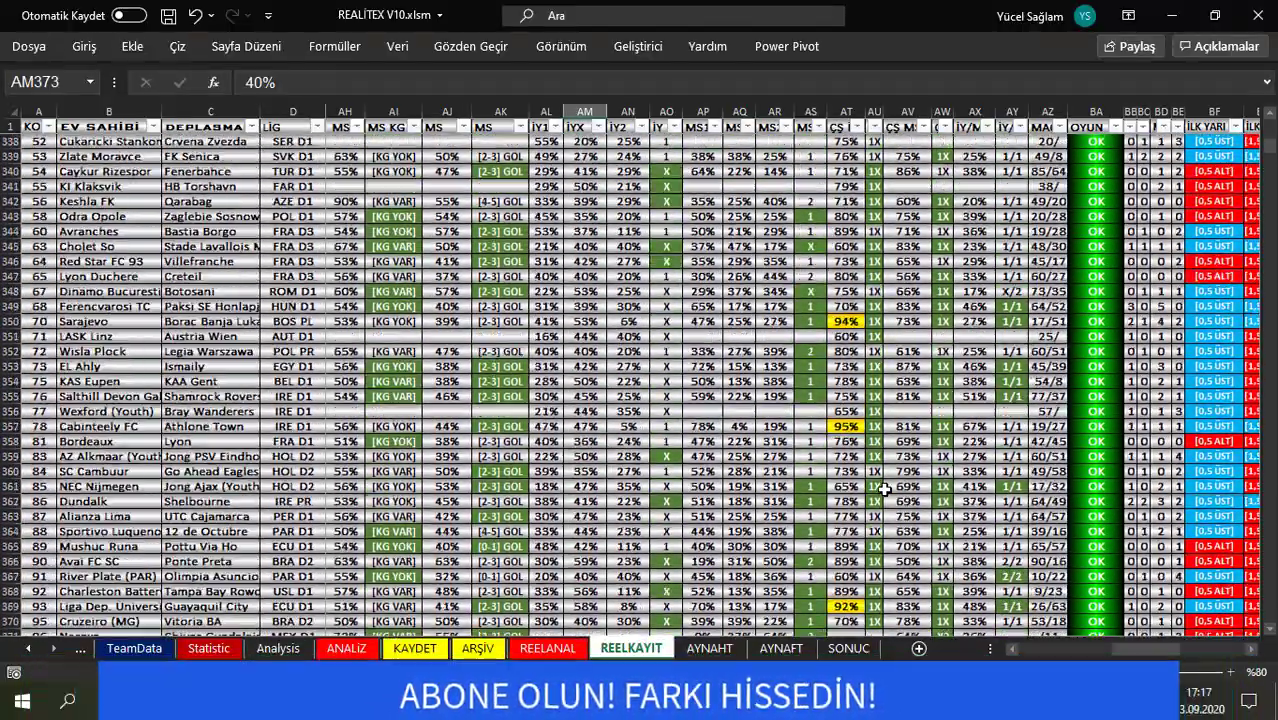
pyautogui.scroll(-3, 884, 488)
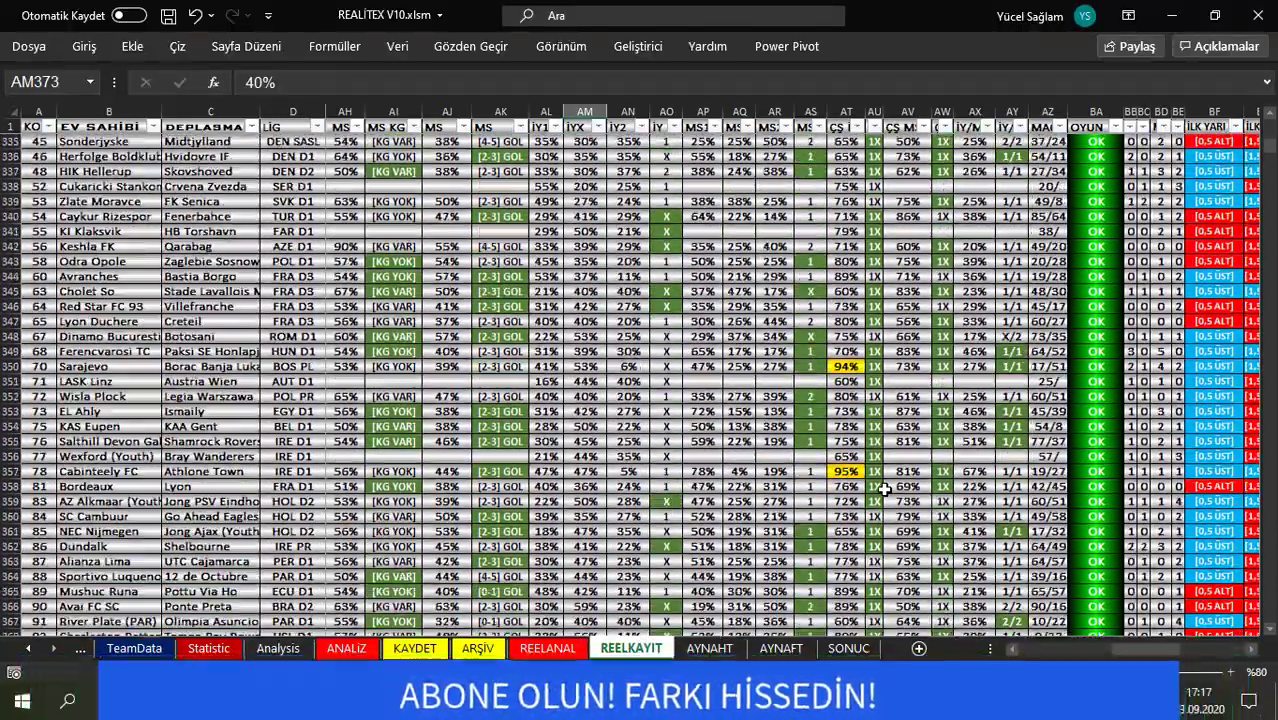
pyautogui.scroll(-6, 884, 488)
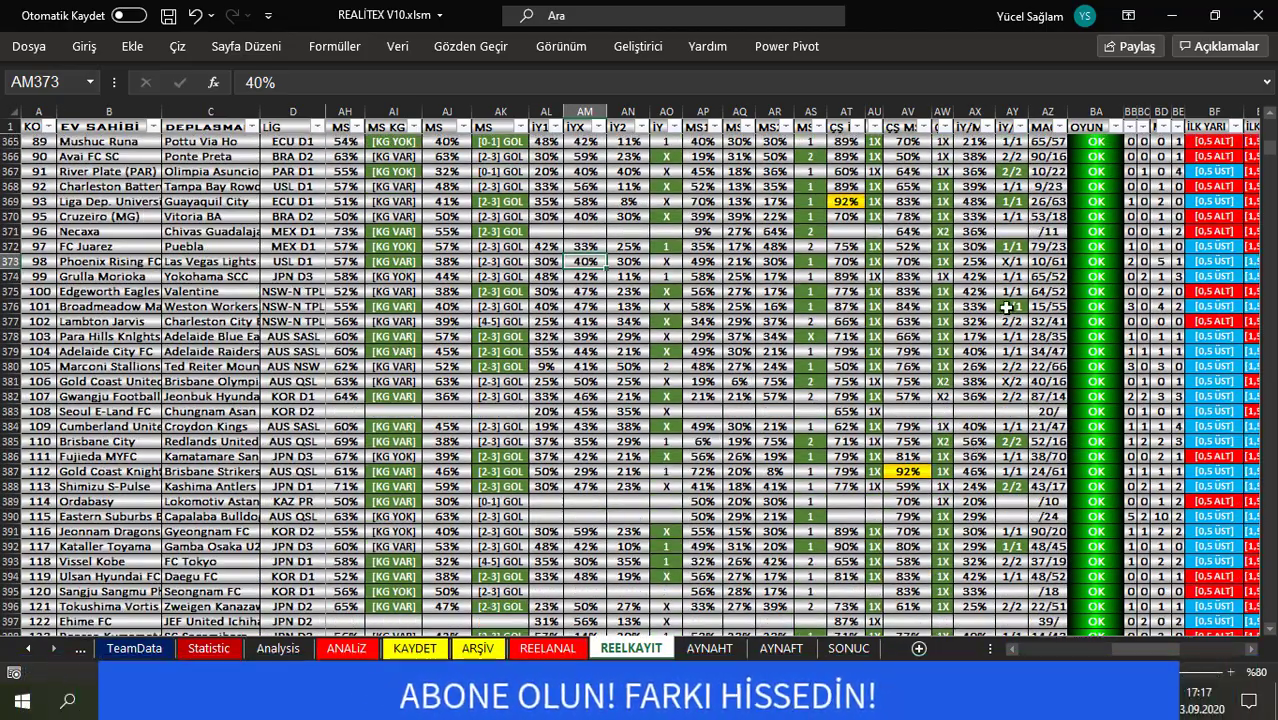
pyautogui.scroll(-1, 1014, 536)
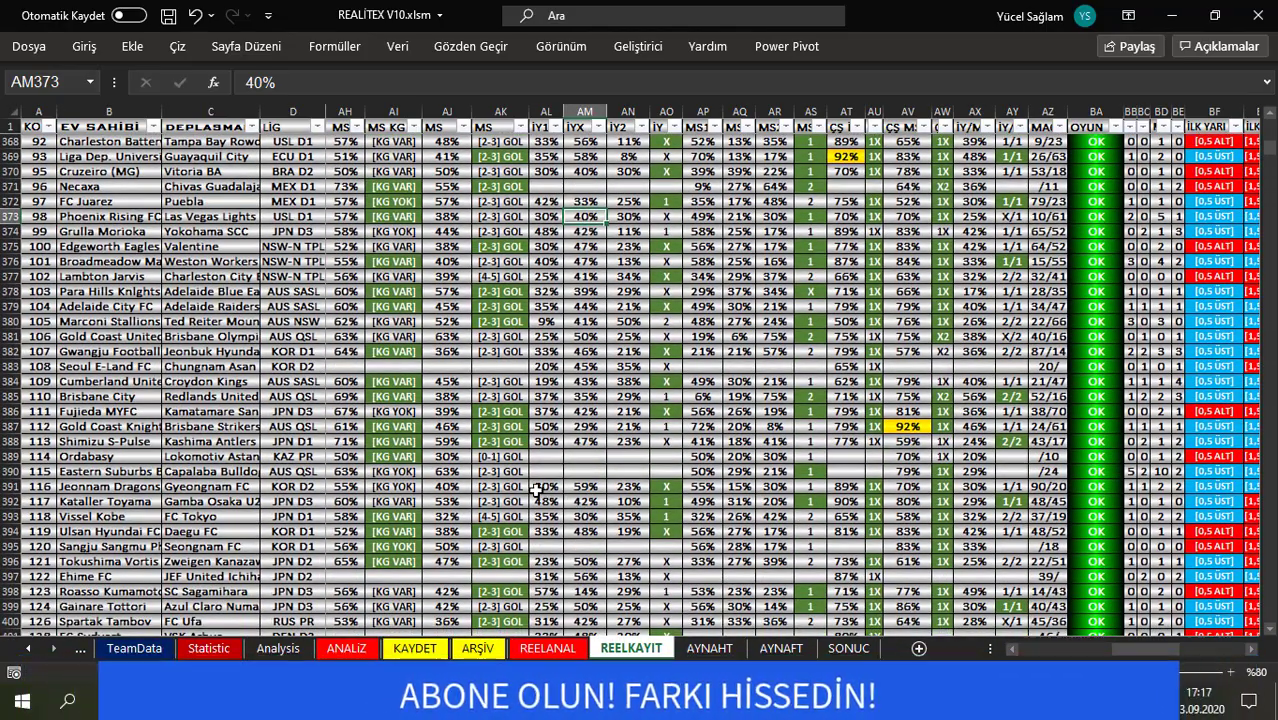
# Highlight row 391's first-half and full-time results on REELKAYIT, and select the block AL391:AP394.
pyautogui.moveTo(536, 486); pyautogui.dragTo(670, 486)
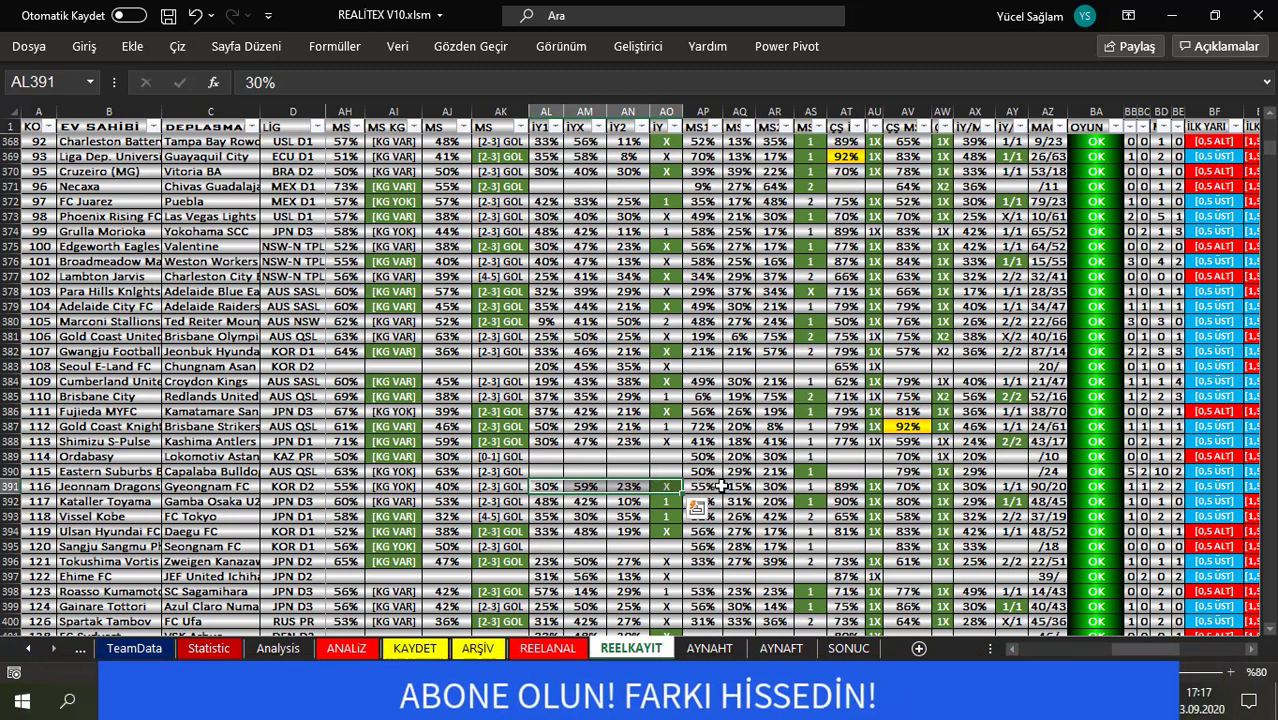
pyautogui.click(703, 487)
pyautogui.moveTo(748, 487); pyautogui.dragTo(810, 487)
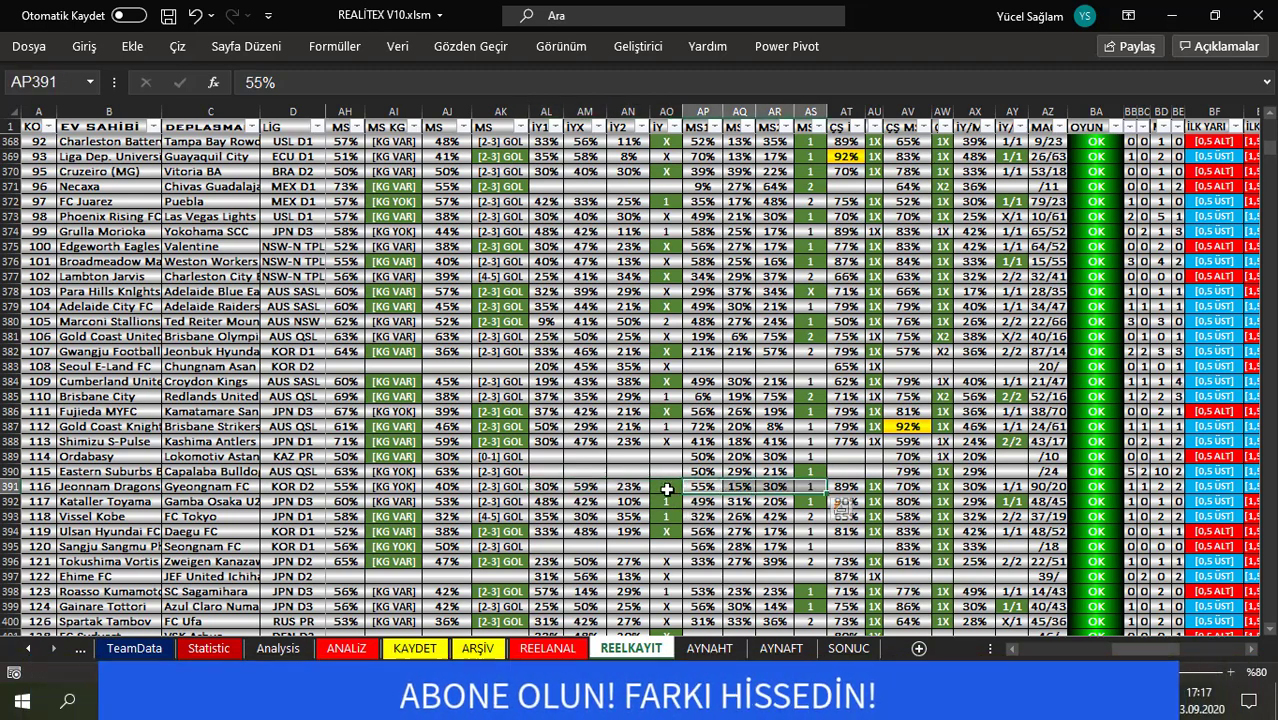
pyautogui.moveTo(667, 488); pyautogui.dragTo(666, 531)
pyautogui.moveTo(546, 490); pyautogui.dragTo(703, 531)
pyautogui.scroll(-2, 963, 470)
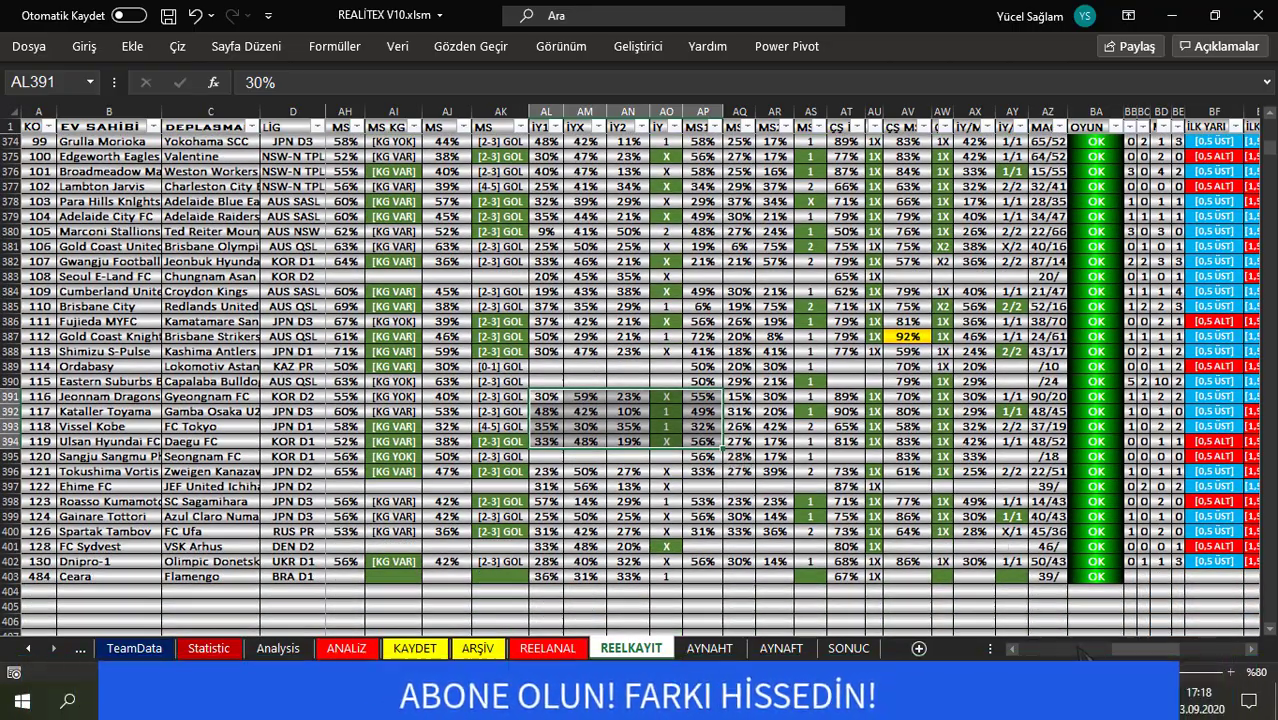
# Examine the OYUN, score and İLK YARI columns of the REELKAYIT records in the rows above the selected block.
pyautogui.moveTo(1125, 652)
pyautogui.mouseDown()
pyautogui.moveTo(1055, 650)
pyautogui.moveTo(1150, 650)
pyautogui.mouseUp()
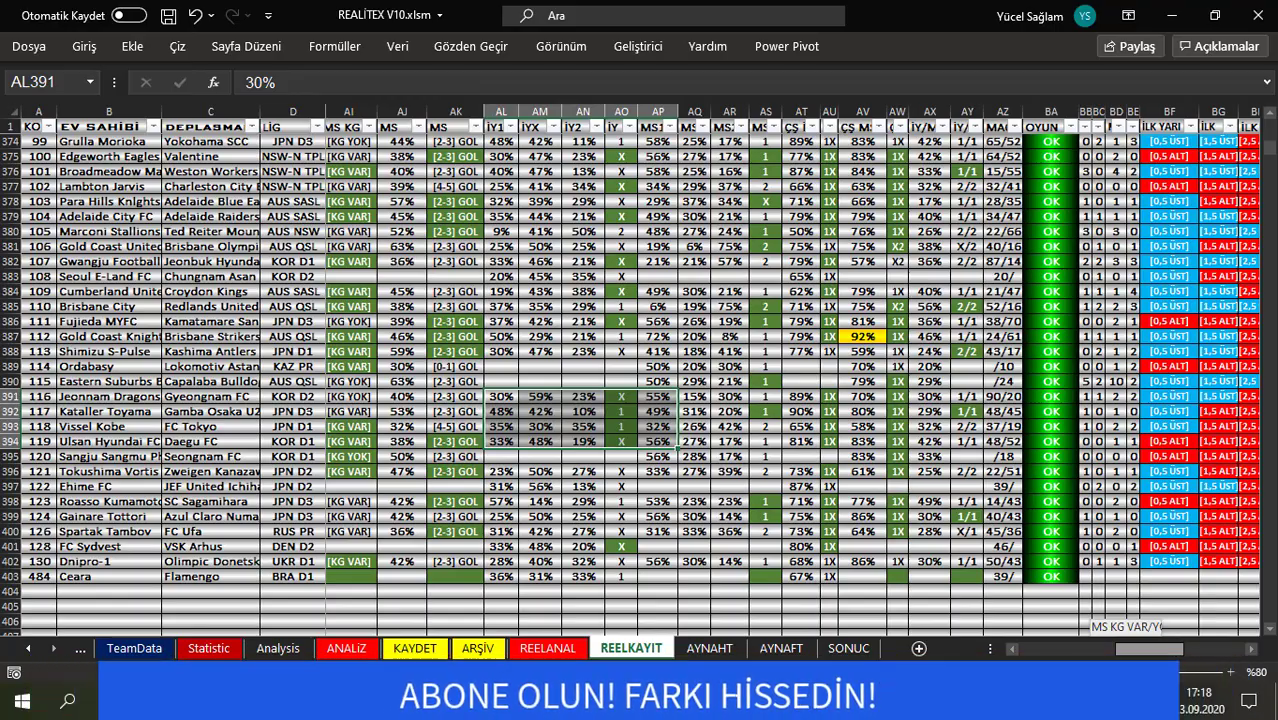
pyautogui.scroll(2, 645, 521)
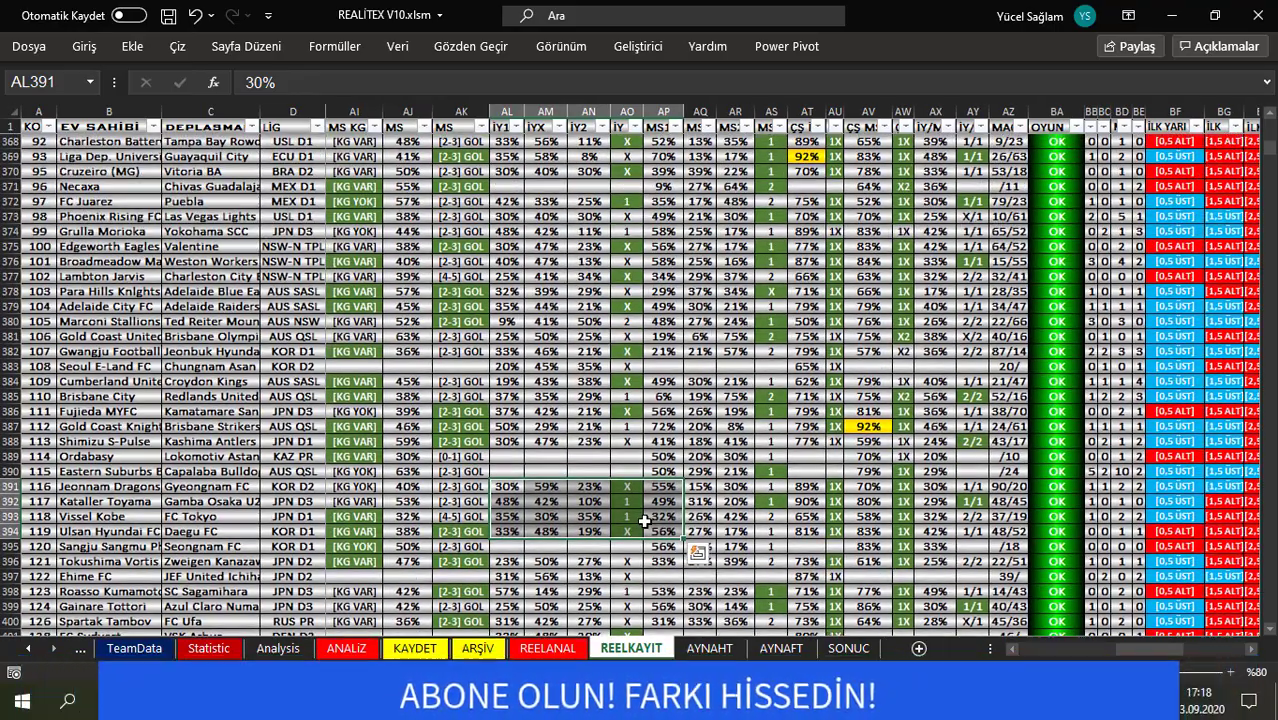
pyautogui.scroll(5, 645, 521)
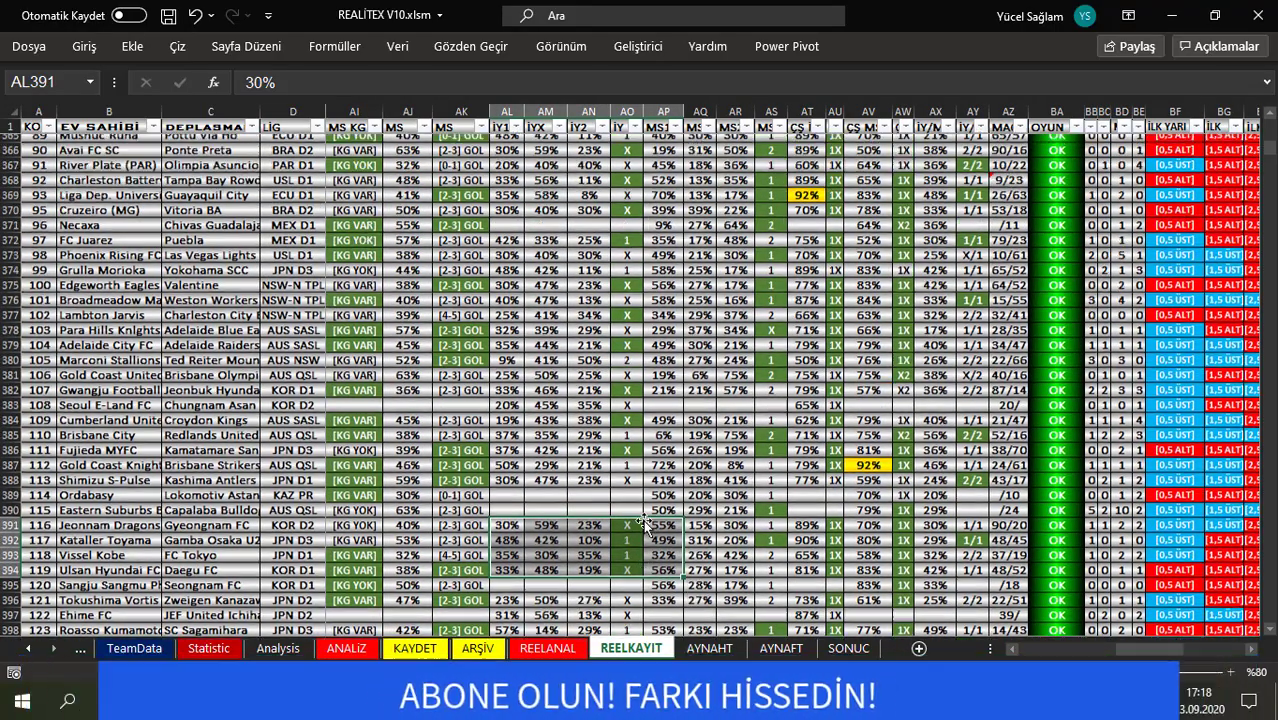
pyautogui.scroll(3, 757, 514)
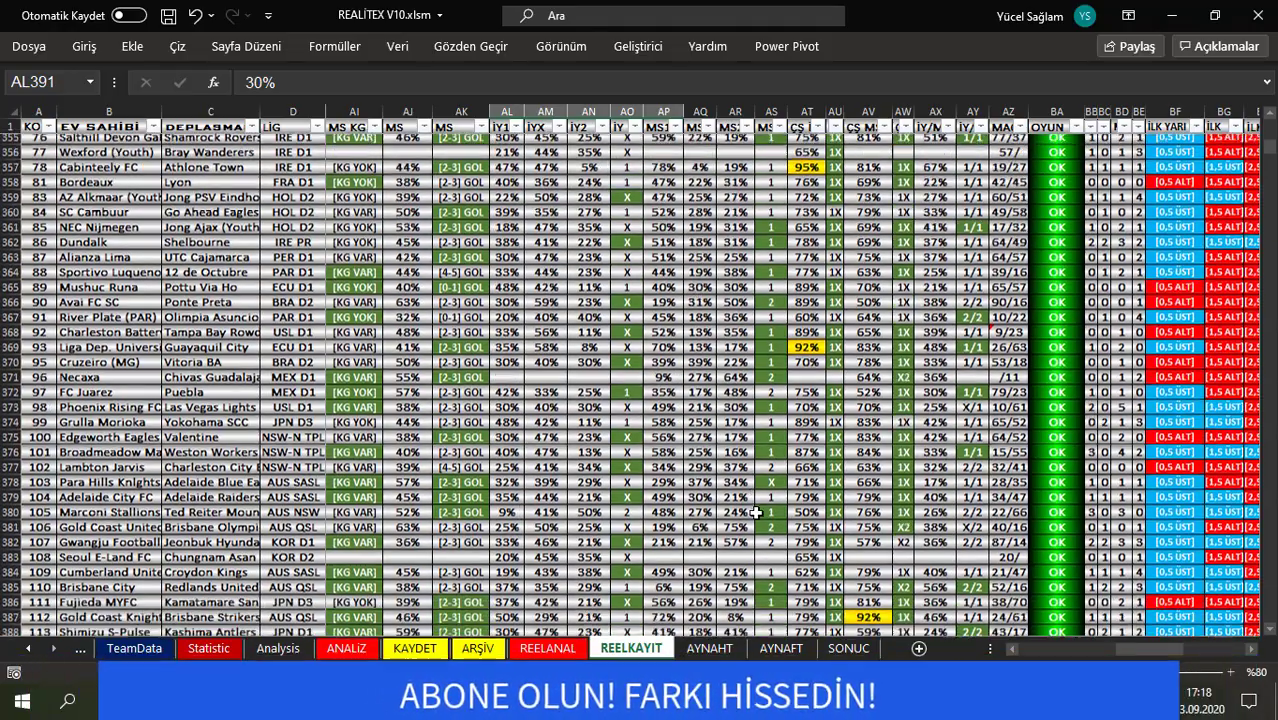
pyautogui.scroll(-5, 757, 514)
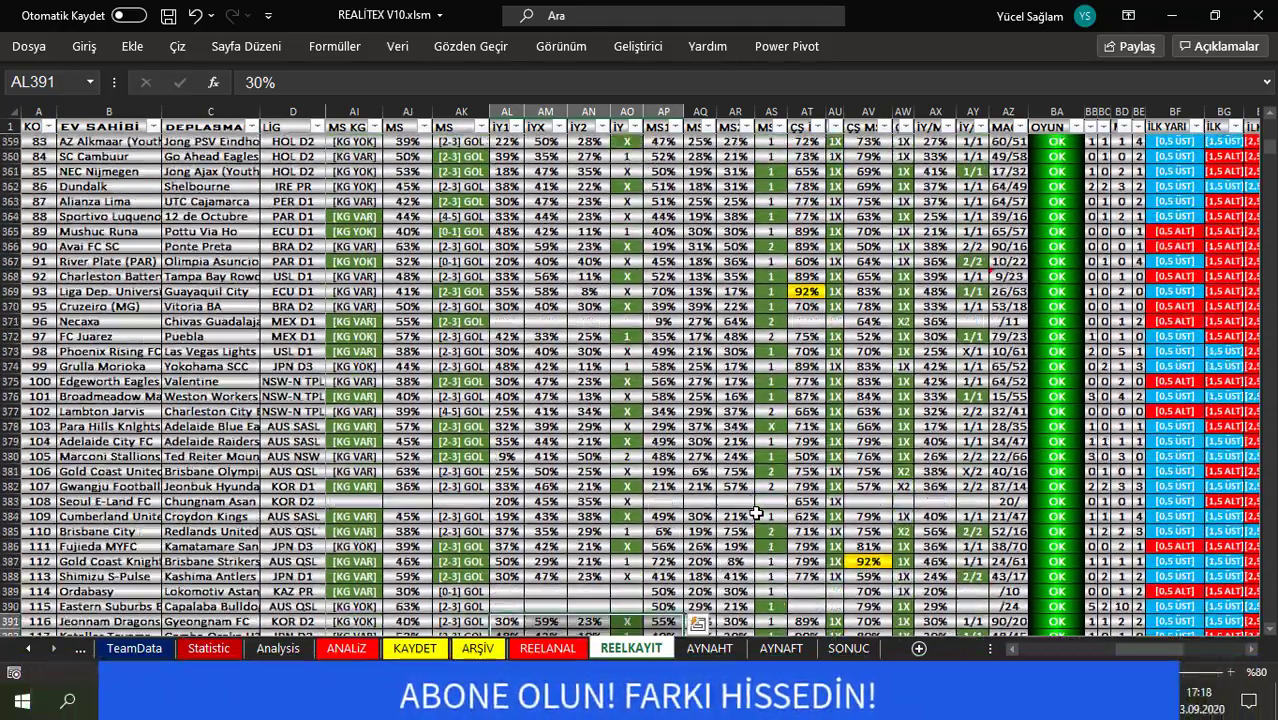
# Examine the İY1+İYX header and first value on the KAYDET sheet alongside the first match's İY1 and İYX percentages.
pyautogui.click(414, 648)
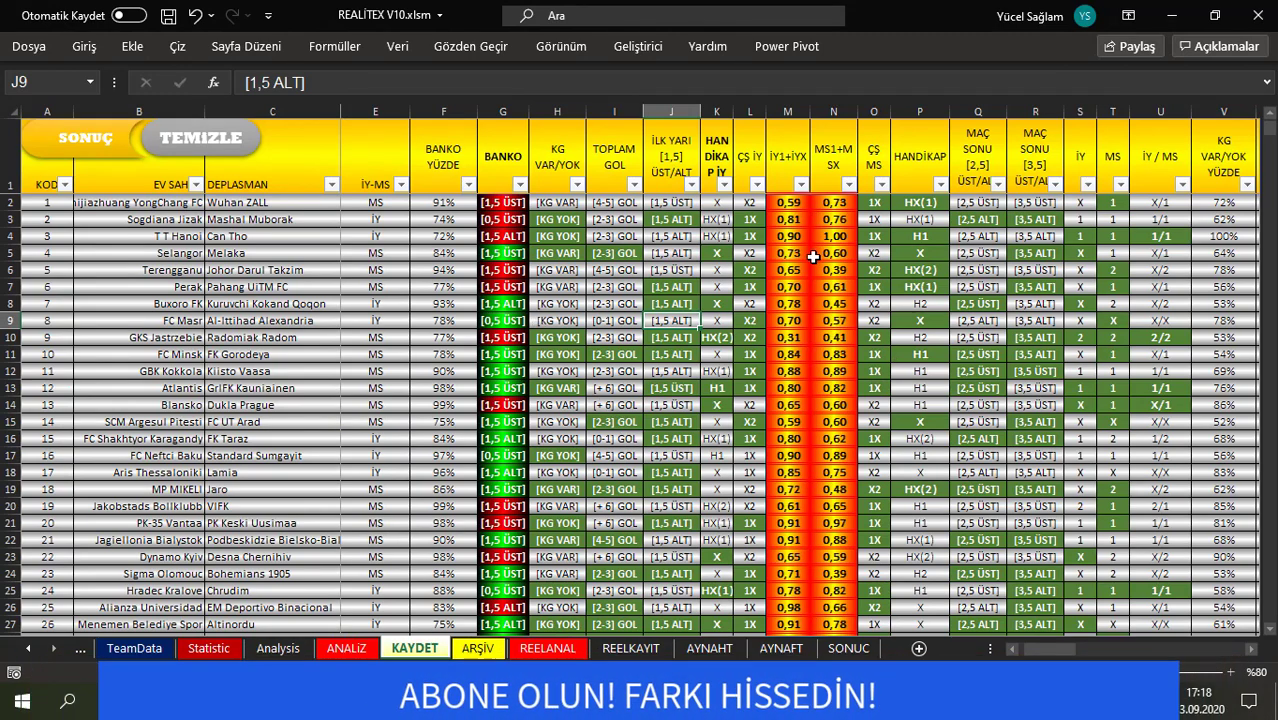
pyautogui.click(788, 162)
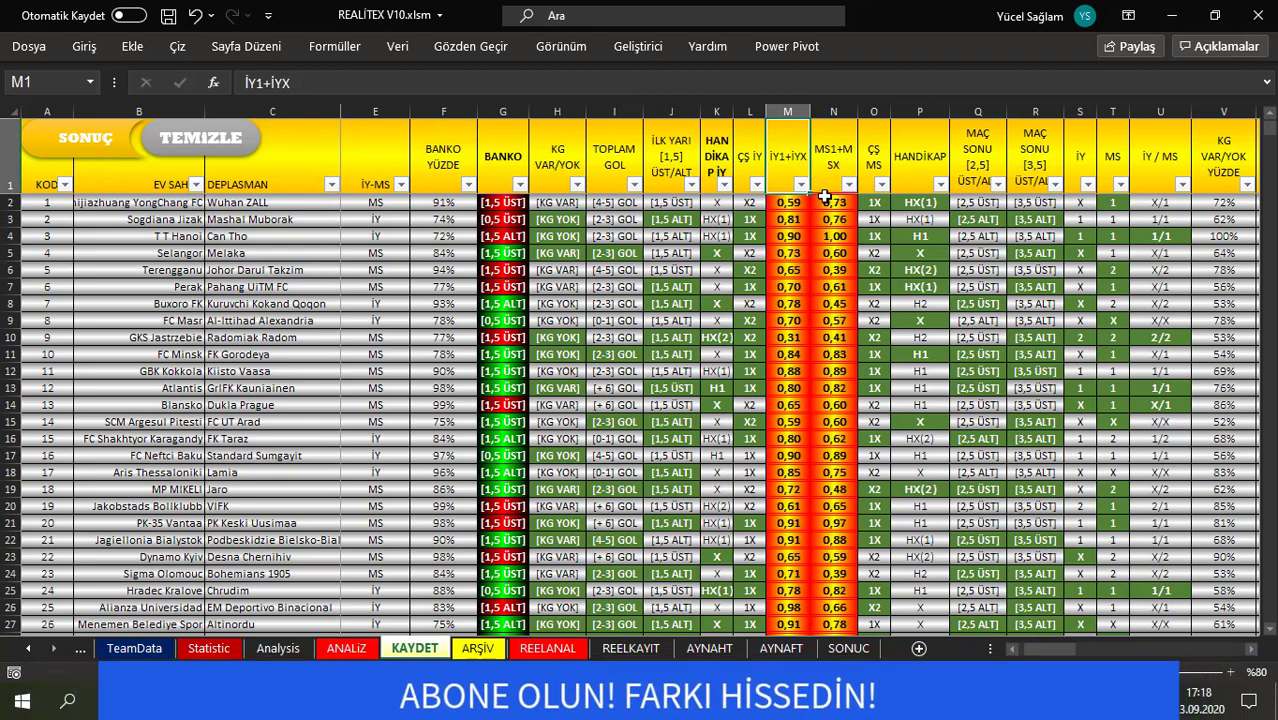
pyautogui.click(788, 202)
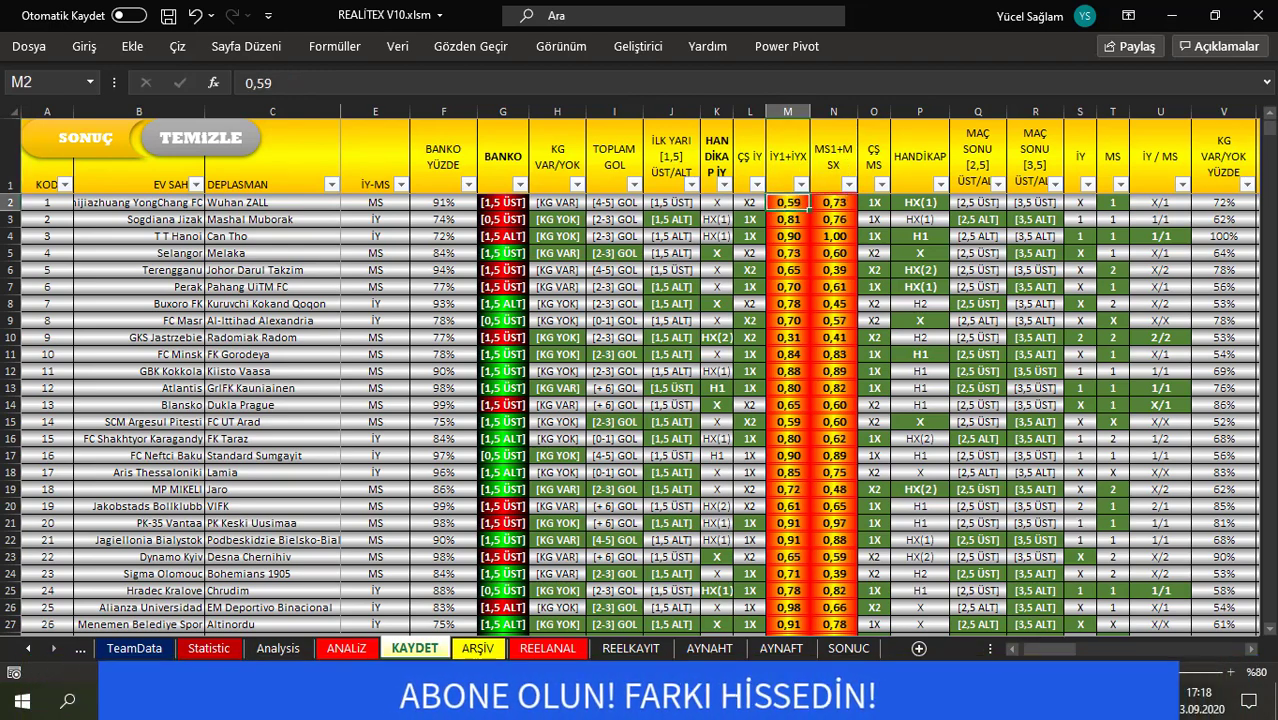
pyautogui.hscroll(5, 788, 202)
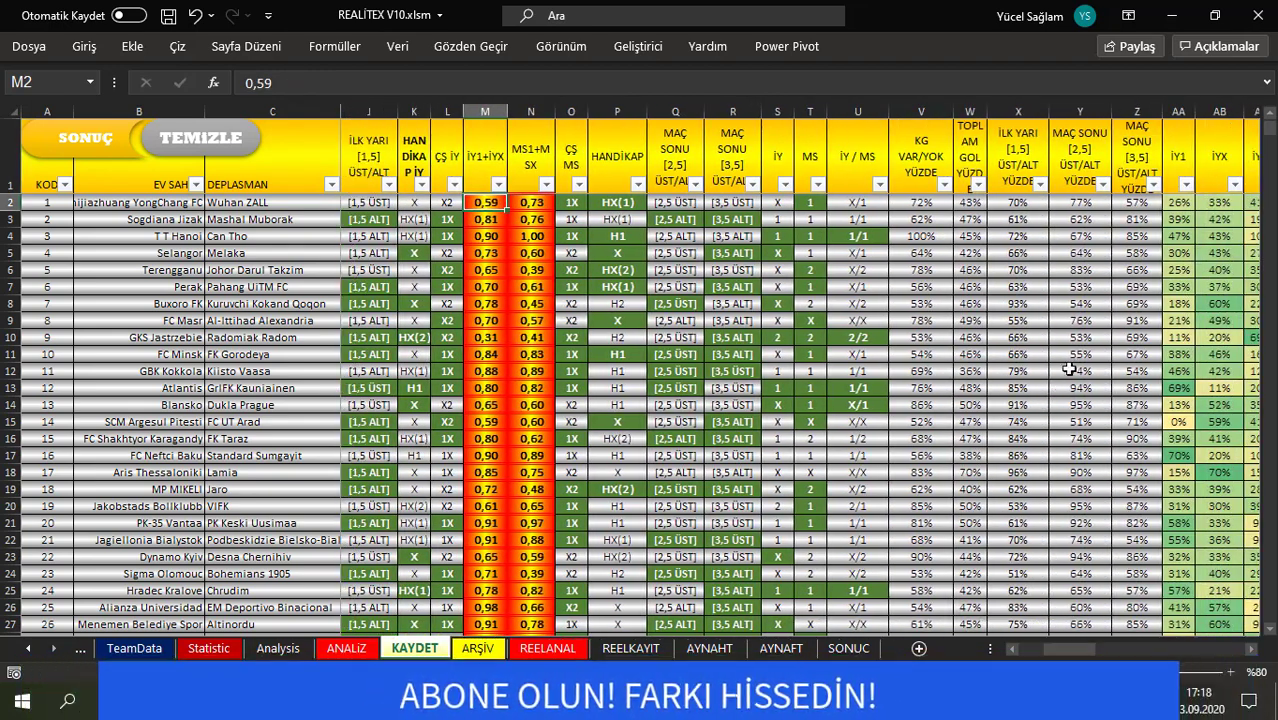
pyautogui.moveTo(1180, 202); pyautogui.dragTo(1220, 203)
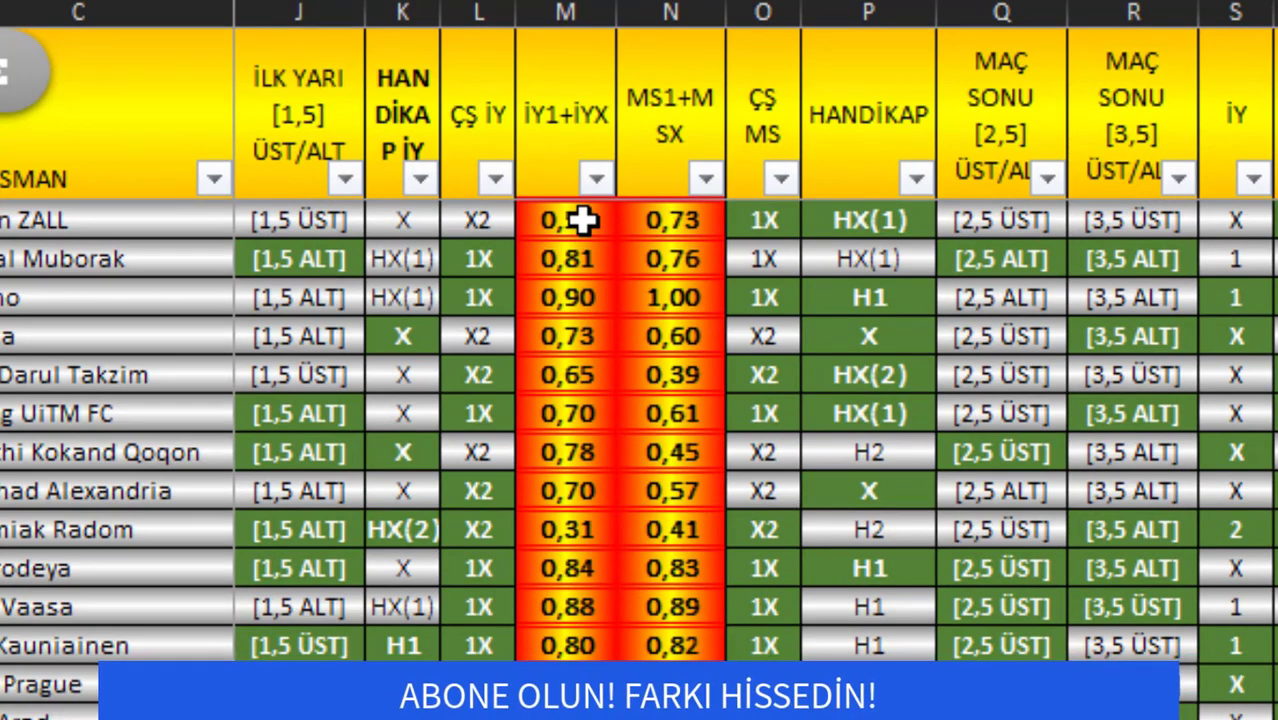
pyautogui.click(583, 220)
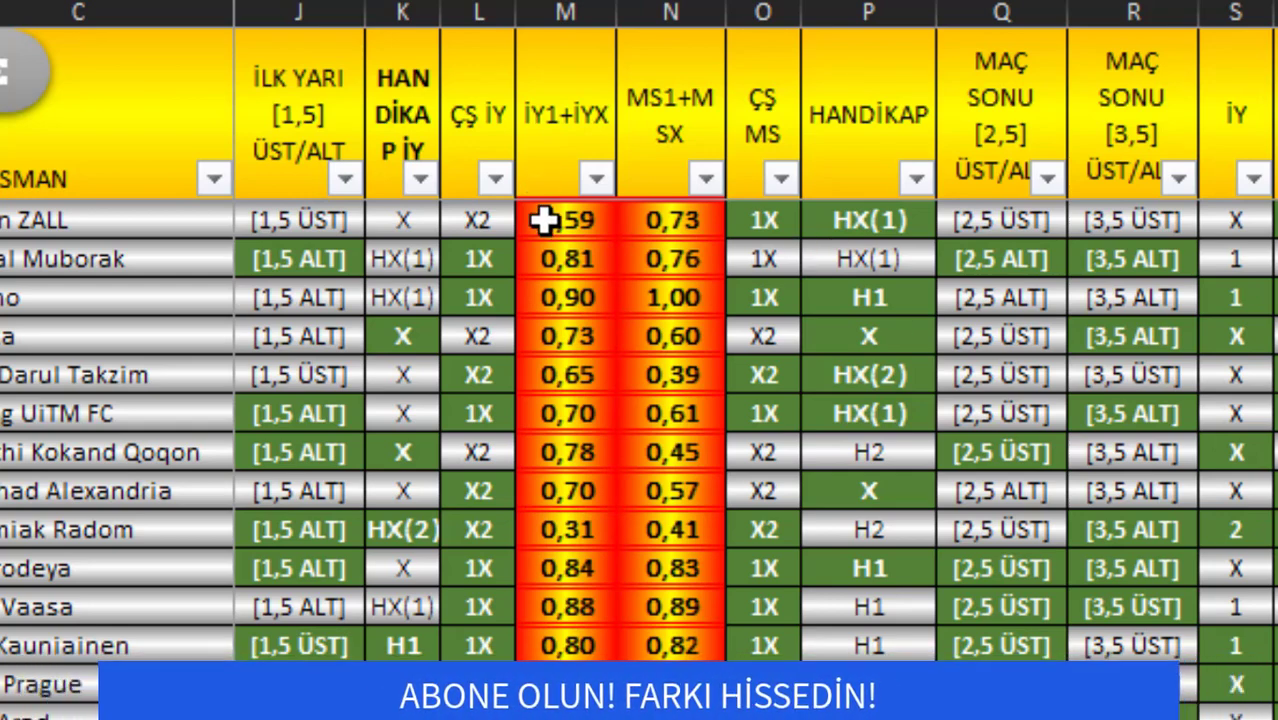
pyautogui.click(575, 220)
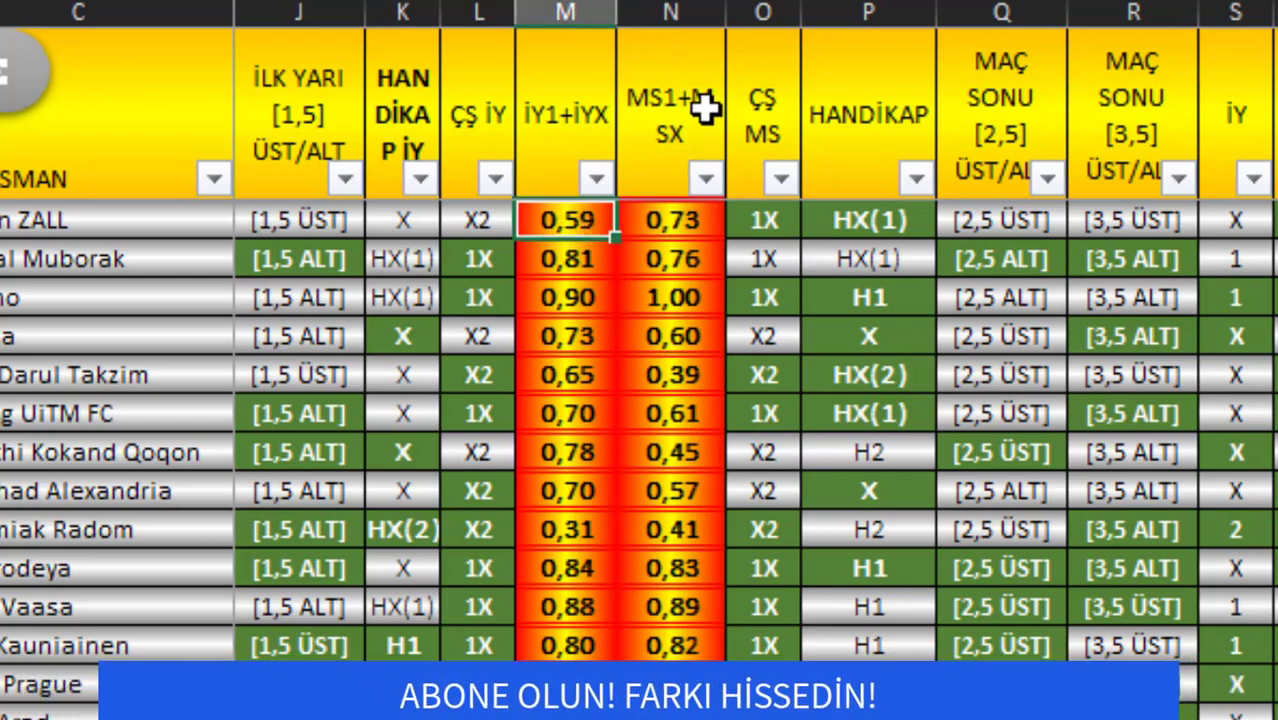
# Examine the MS1+MSX value of the first match on the KAYDET sheet and the neighbouring columns.
pyautogui.click(688, 222)
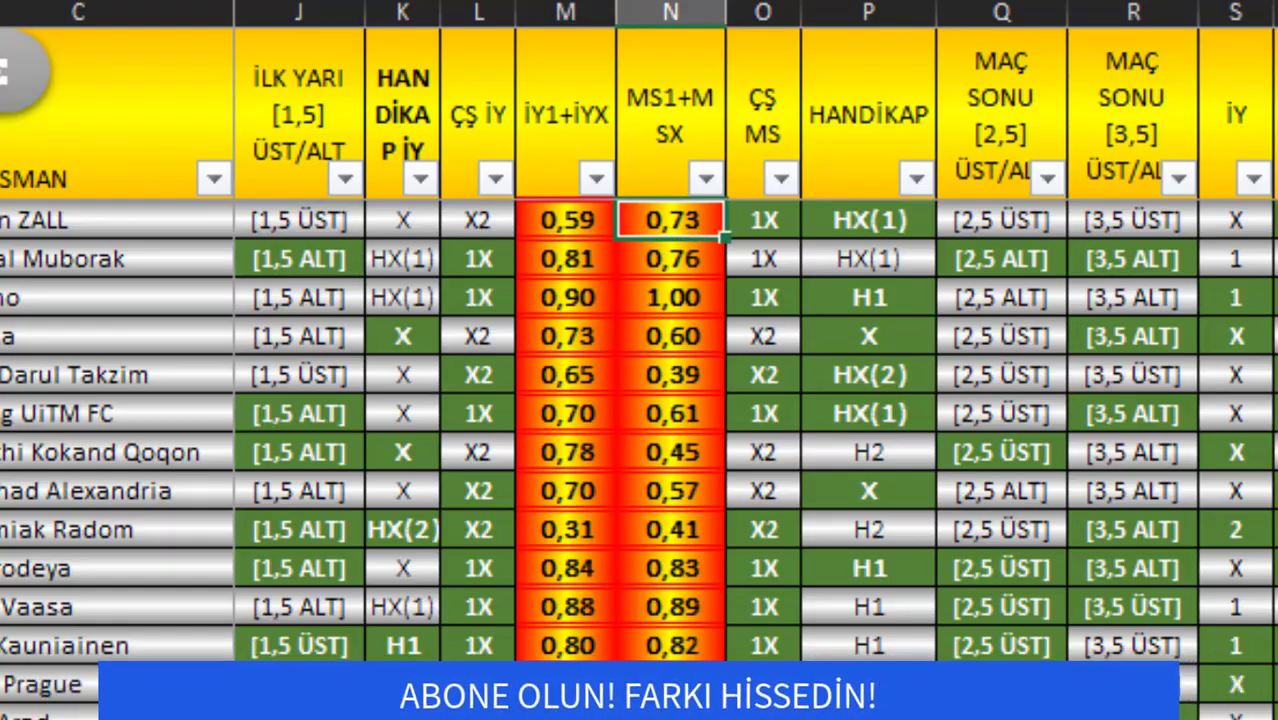
pyautogui.hscroll(-3, 754, 303)
pyautogui.hscroll(2, 754, 303)
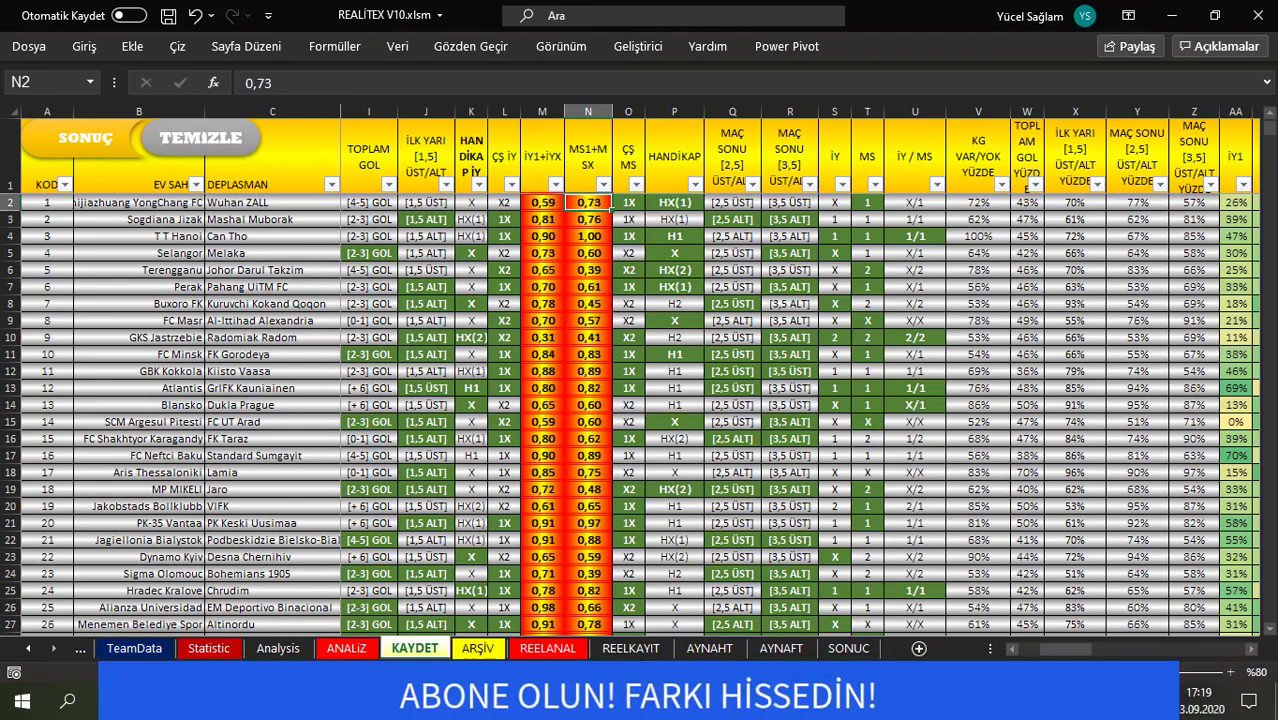
# View the Ceara–Flamengo analysis on REELANAL, and show the first columns of the matching games on the AYNAHT sheet.
pyautogui.click(550, 649)
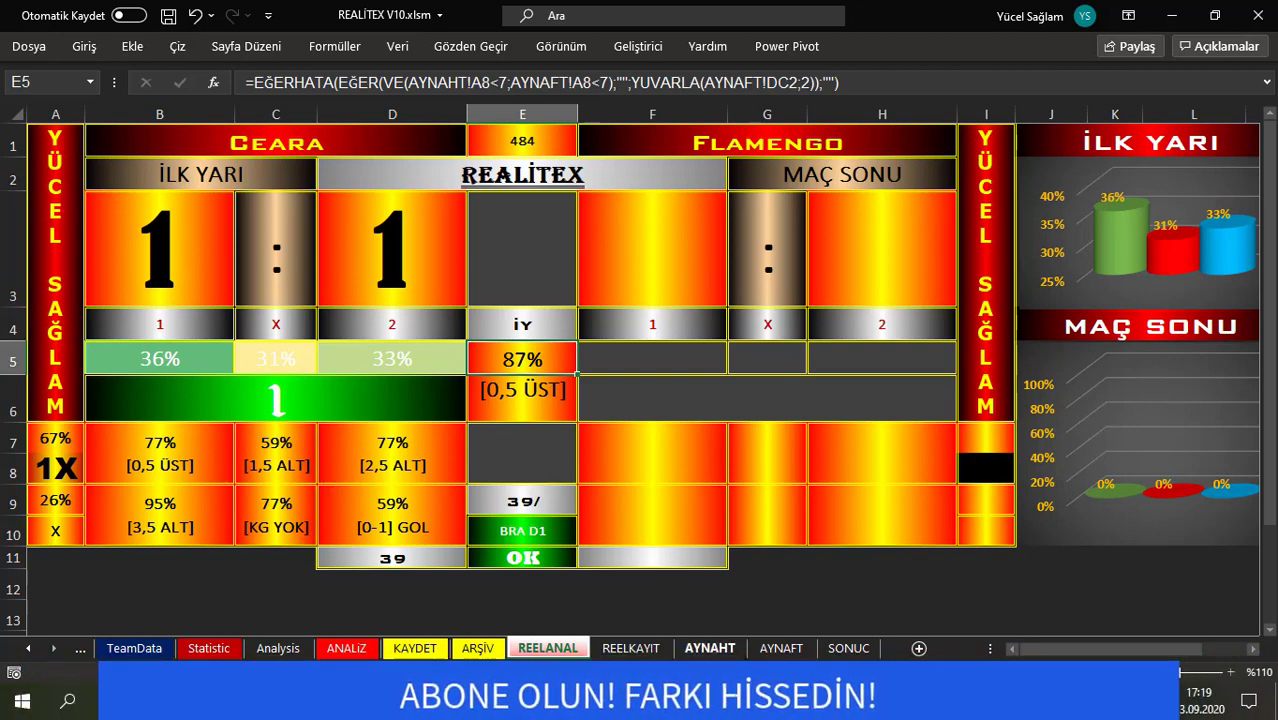
pyautogui.click(711, 649)
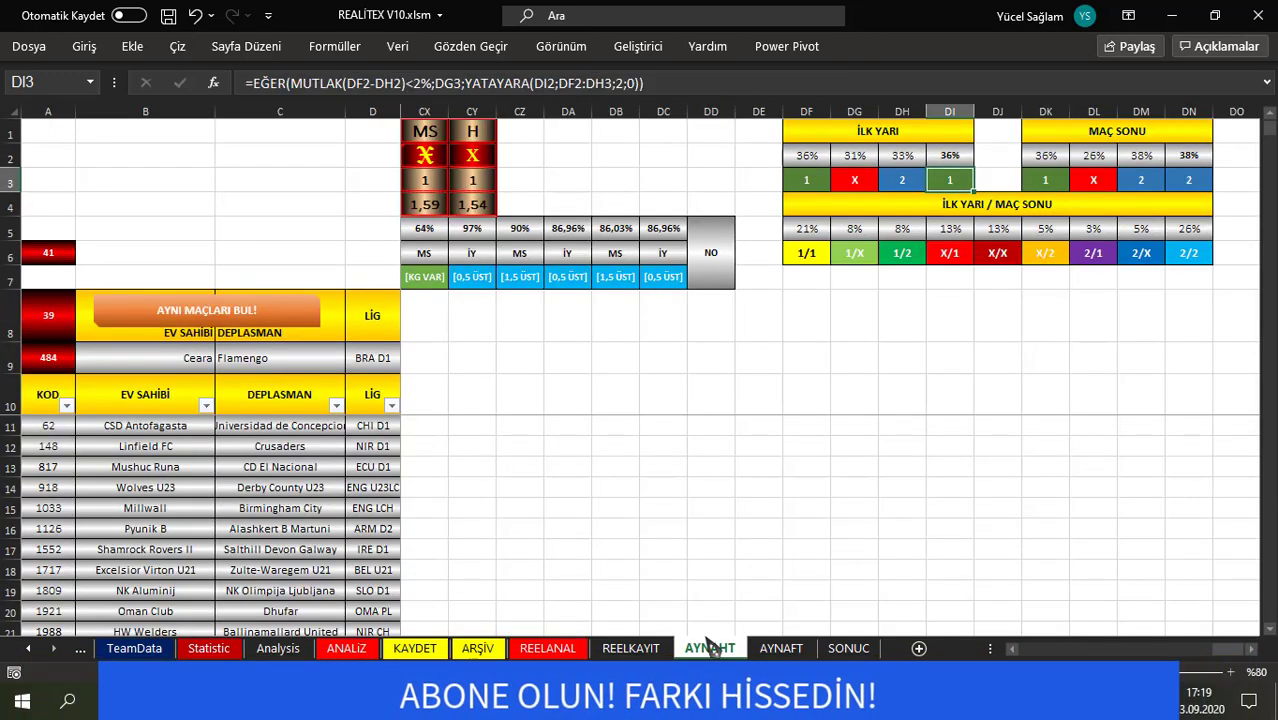
pyautogui.moveTo(1233, 648); pyautogui.dragTo(1030, 651)
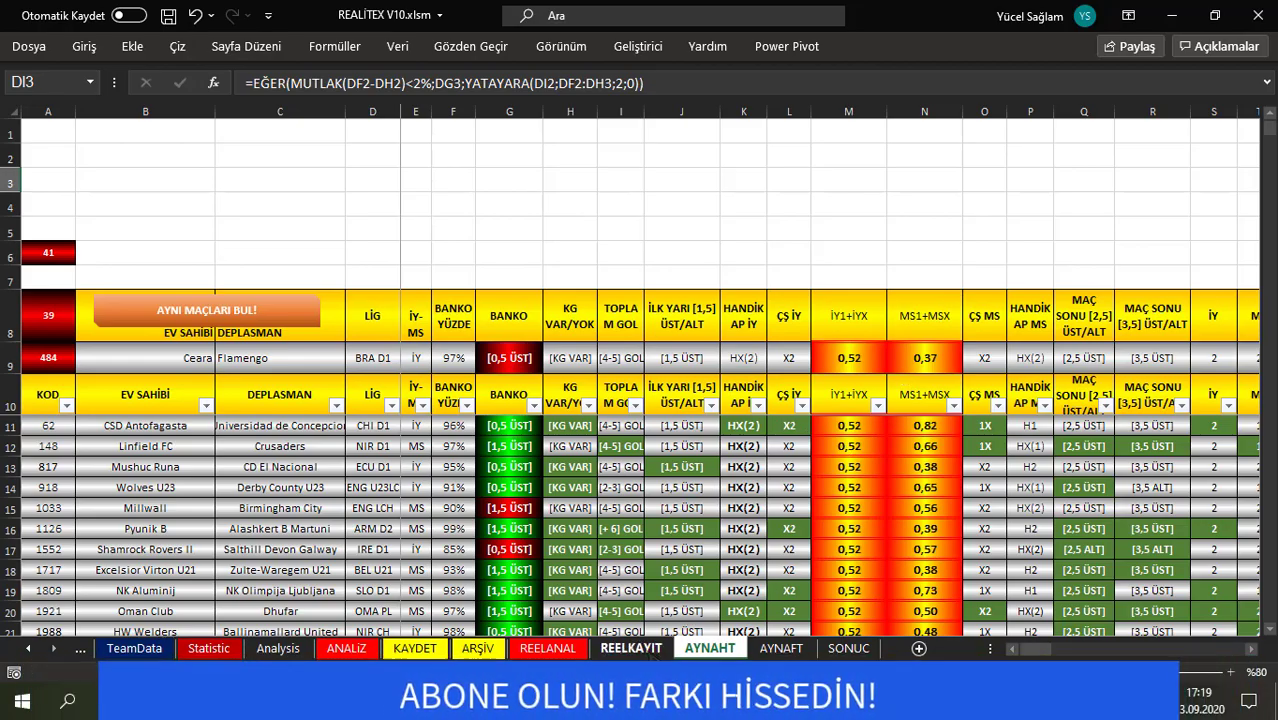
# Look through the REELKAYIT match records from row 391 up to the rows around 275 to 300.
pyautogui.hotkey('ctrl', 'pageup')
pyautogui.hotkey('shift', 'Down')
pyautogui.hotkey('shift', 'Down')
pyautogui.hotkey('shift', 'Down')
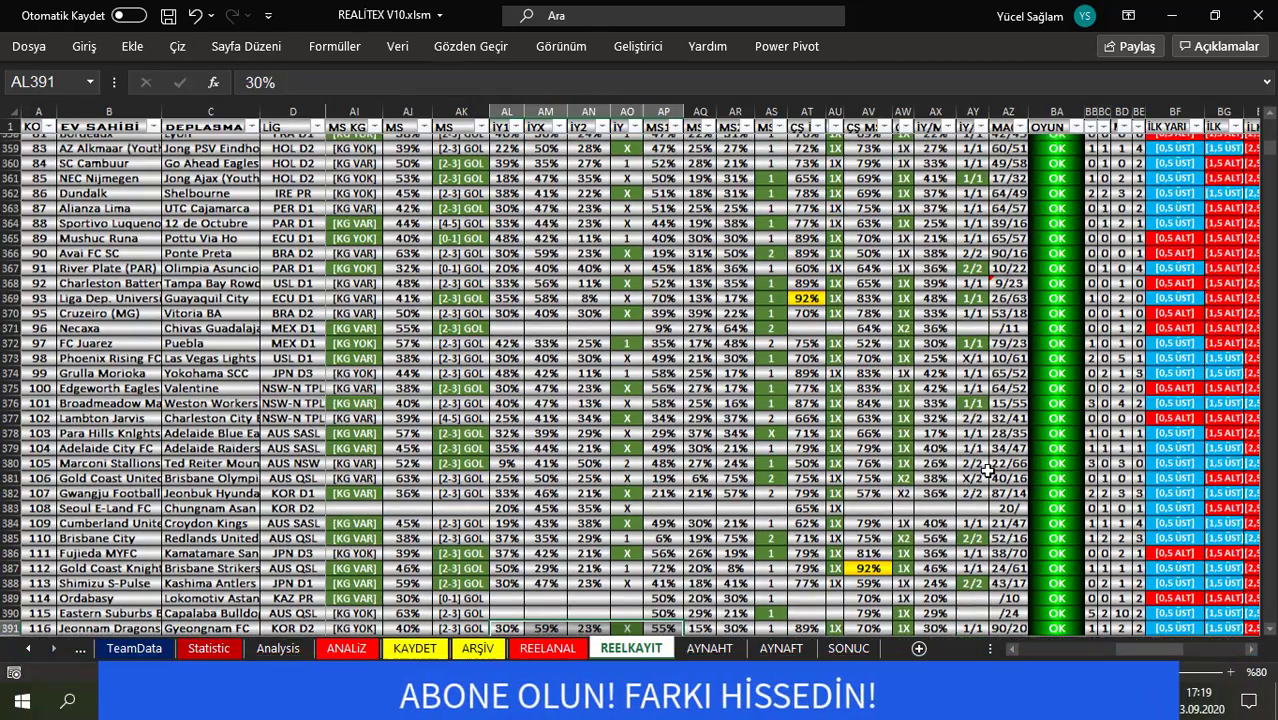
pyautogui.scroll(9, 986, 465)
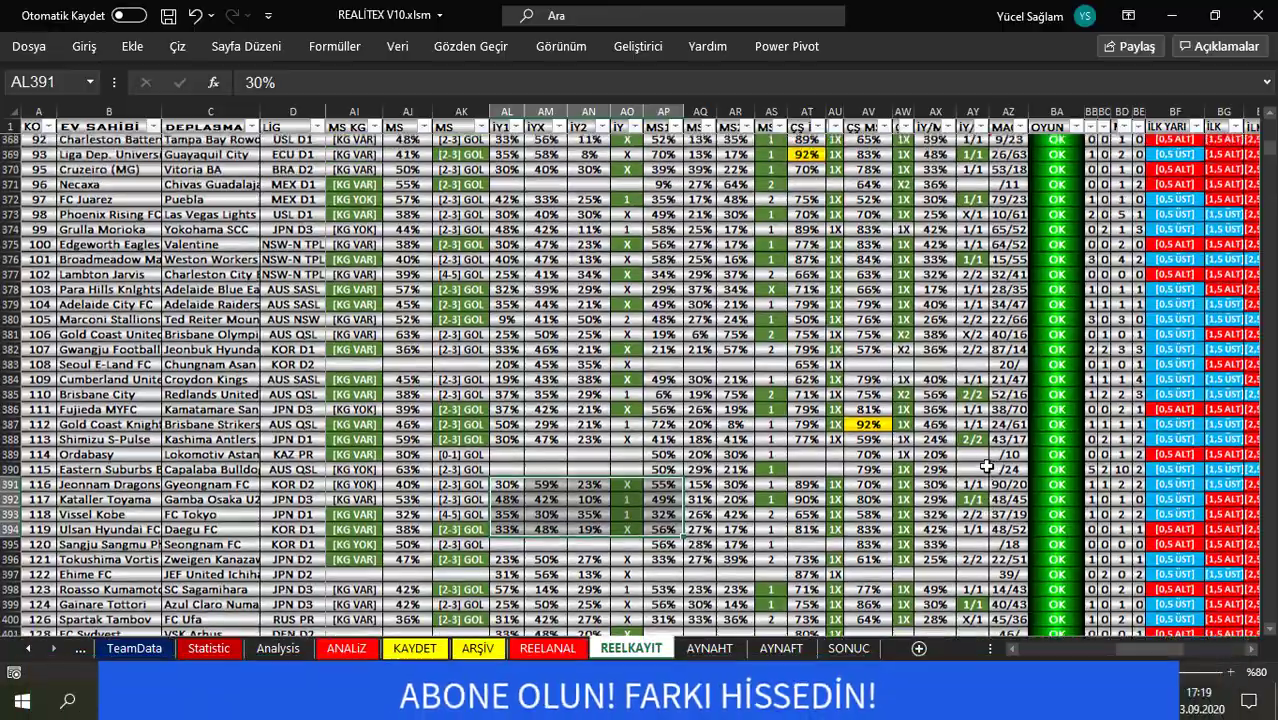
pyautogui.scroll(15, 986, 465)
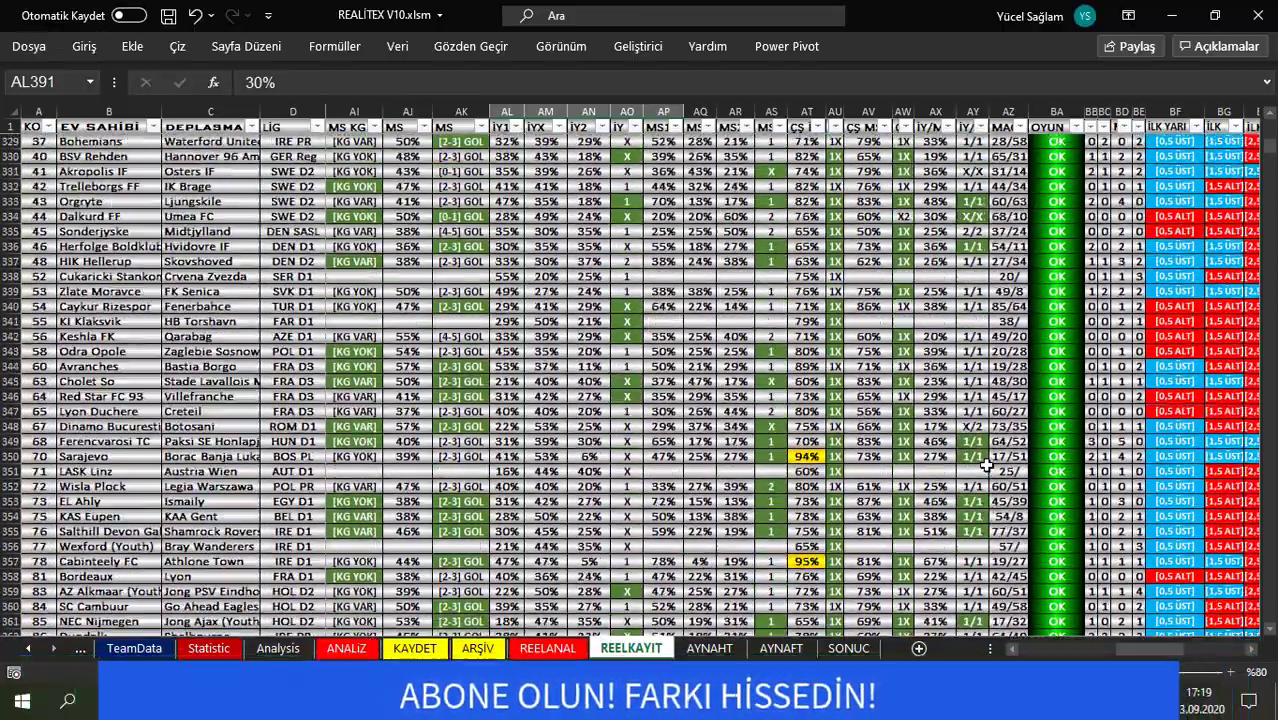
pyautogui.scroll(8, 1003, 318)
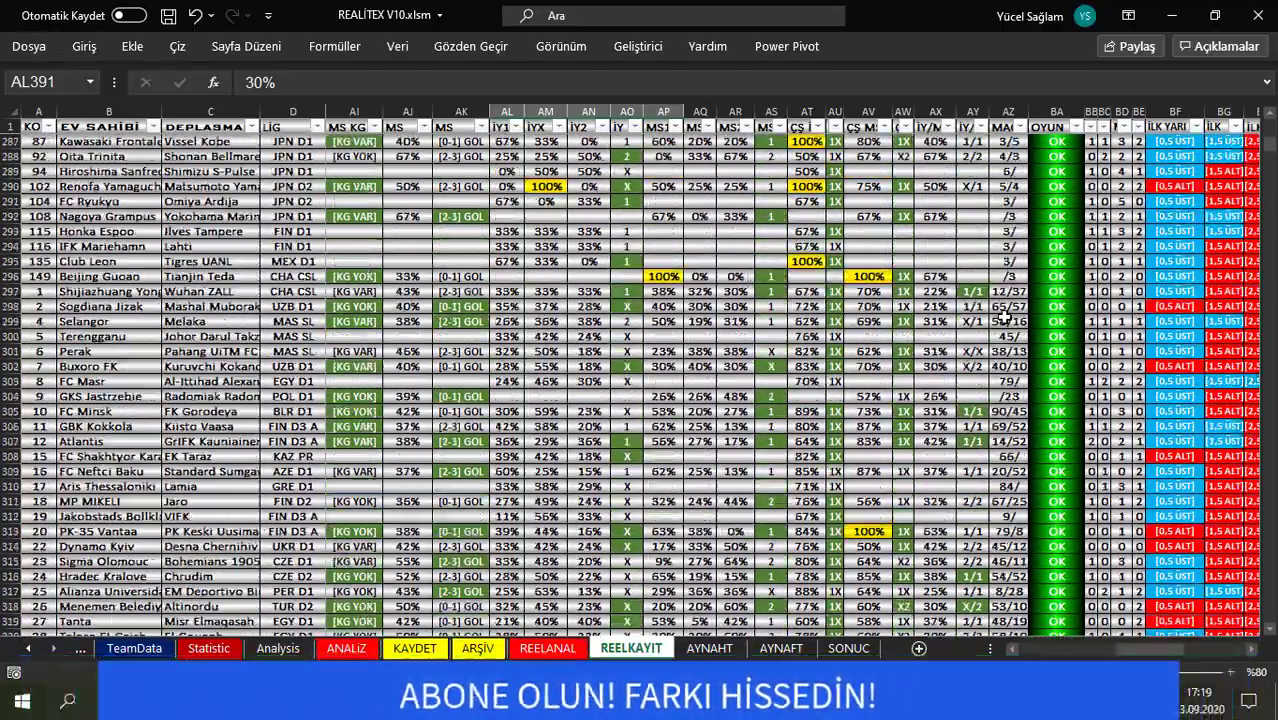
pyautogui.scroll(1, 992, 312)
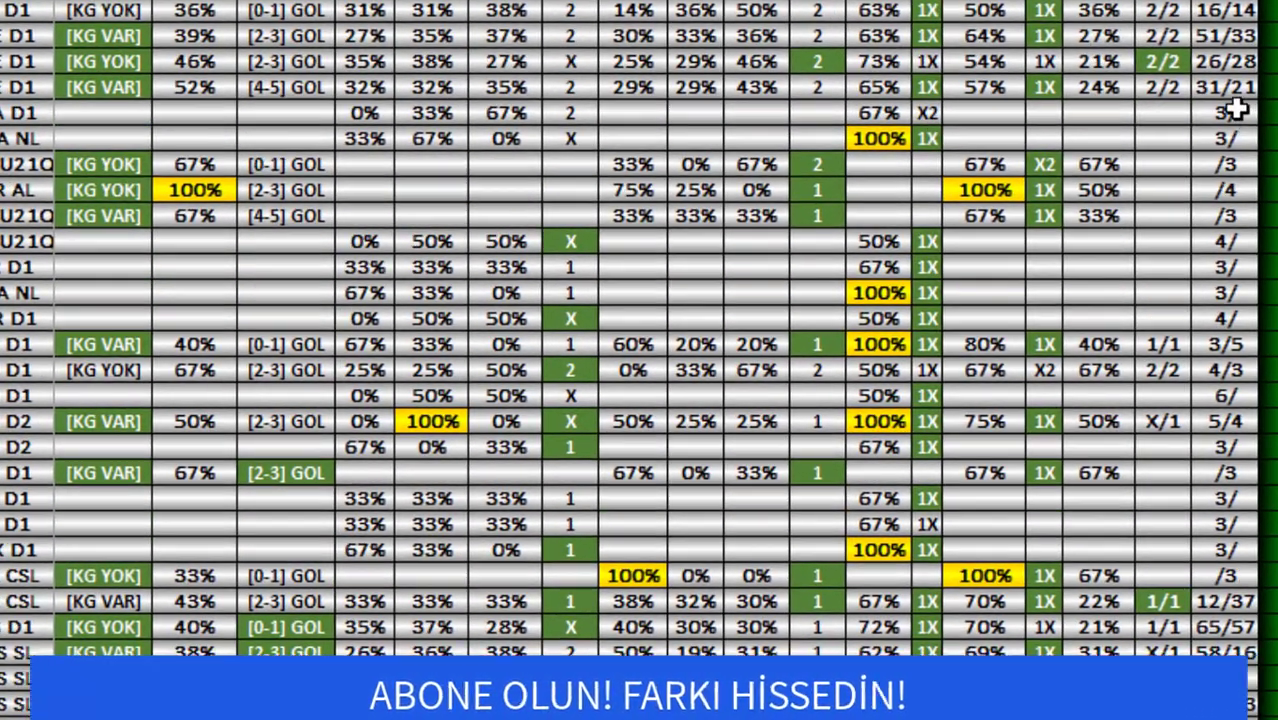
# Highlight the match-count entries AZ278:AZ296 and the full-time results AS280:AS282 on REELKAYIT.
pyautogui.moveTo(1237, 112); pyautogui.dragTo(1227, 575)
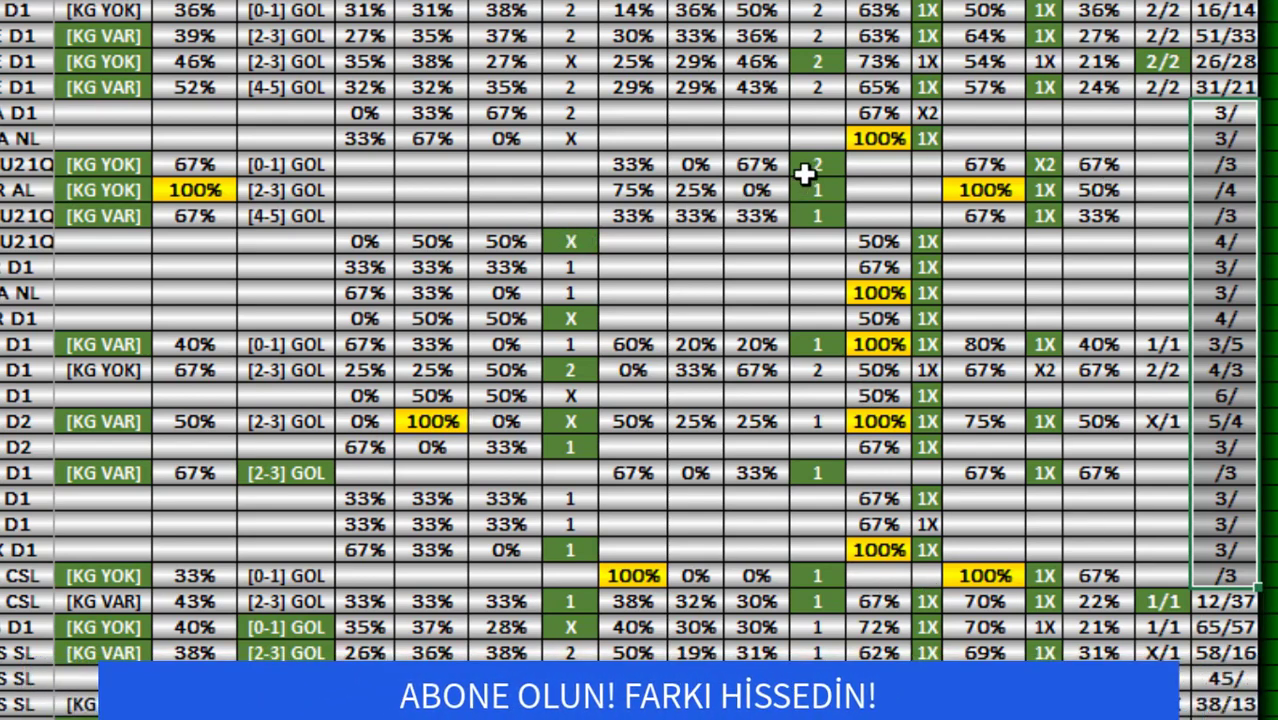
pyautogui.moveTo(815, 172); pyautogui.dragTo(820, 218)
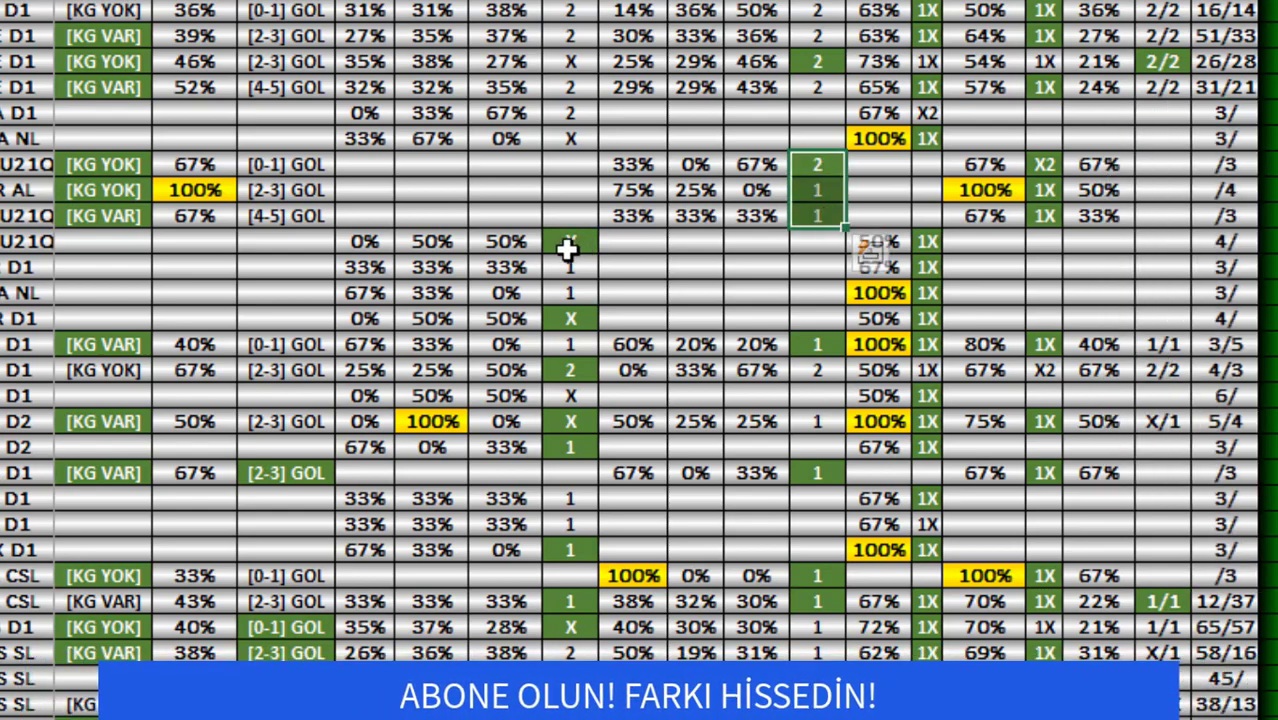
# Check the first-half results in the İY column of REELKAYIT from AO283 down to AO291.
pyautogui.click(575, 241)
pyautogui.click(578, 318)
pyautogui.press('Down')
pyautogui.press('Down')
pyautogui.press('Down')
pyautogui.press('Down')
pyautogui.press('Down')
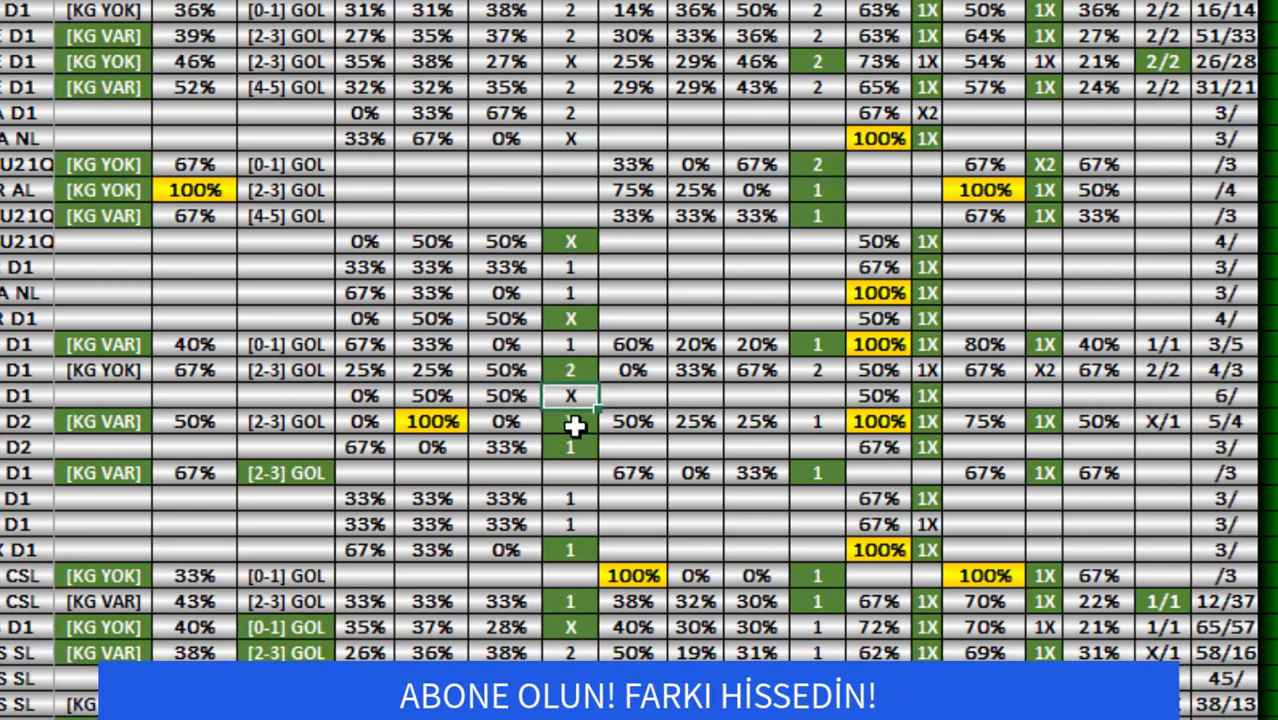
pyautogui.scroll(-1, 762, 451)
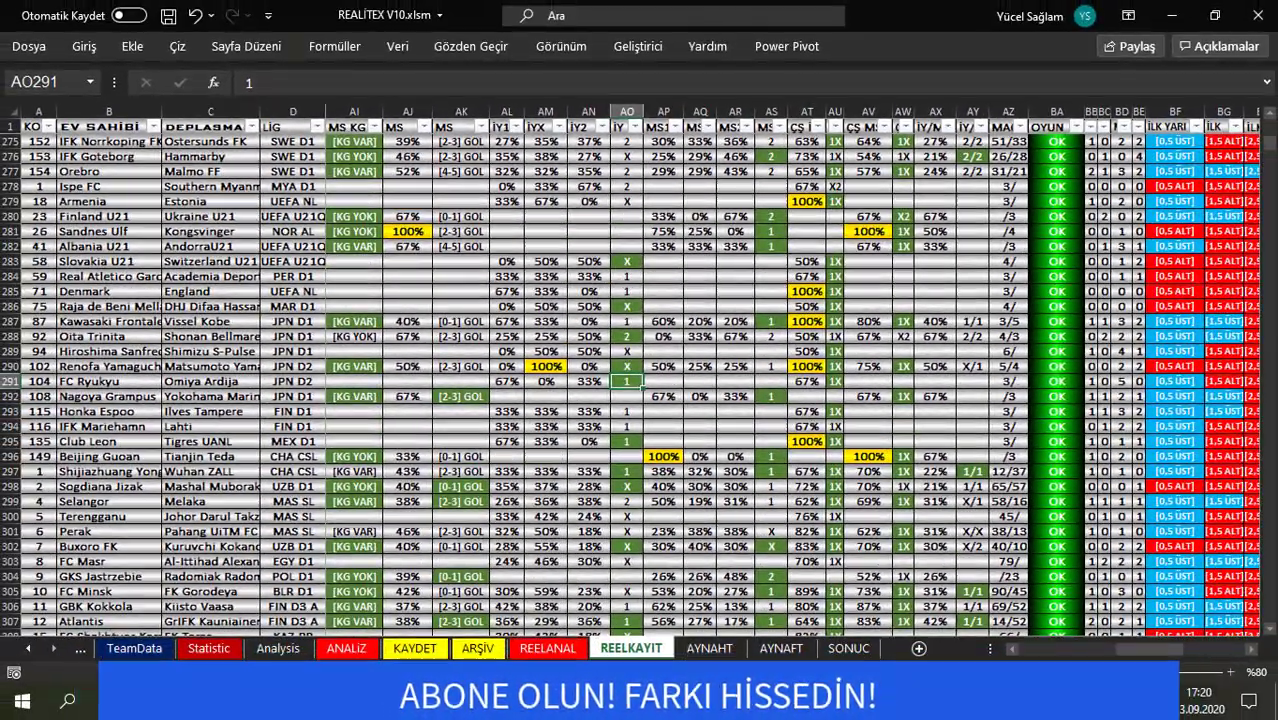
# Compare the reference match's first-half criteria J9:M9 on AYNAHT with those of the matching games in J11:M19.
pyautogui.click(709, 648)
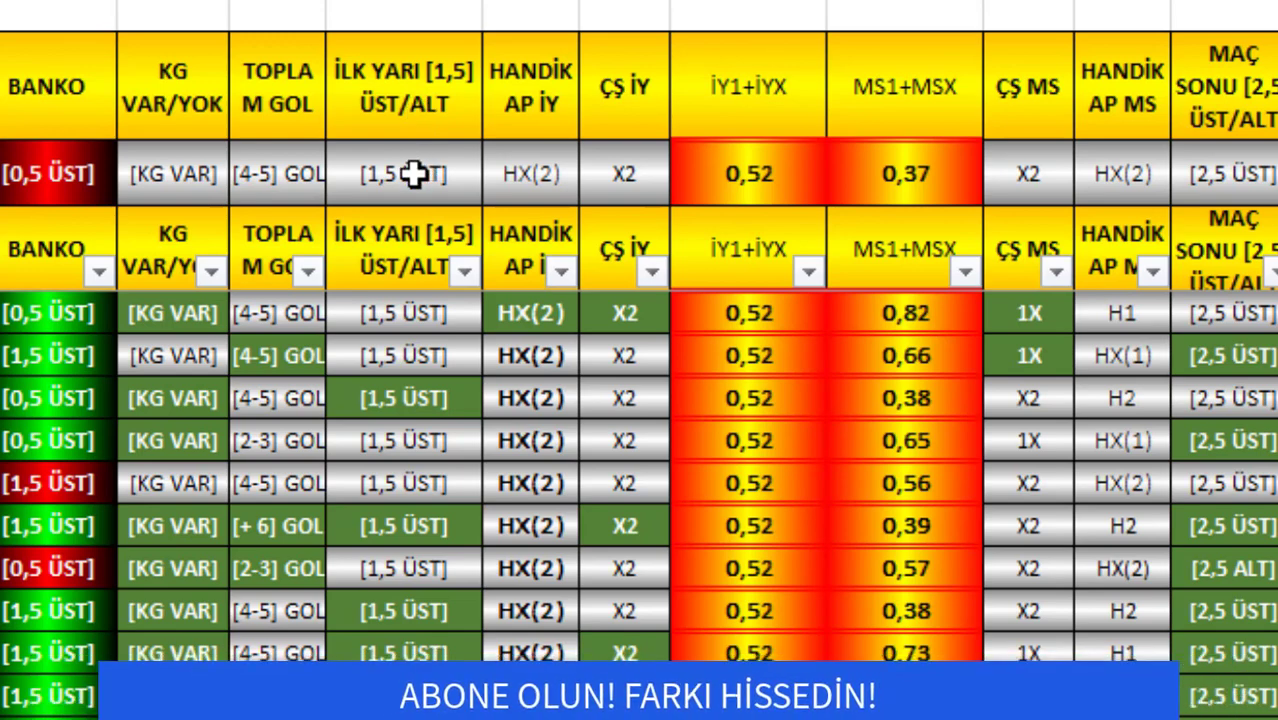
pyautogui.moveTo(414, 174); pyautogui.dragTo(750, 170)
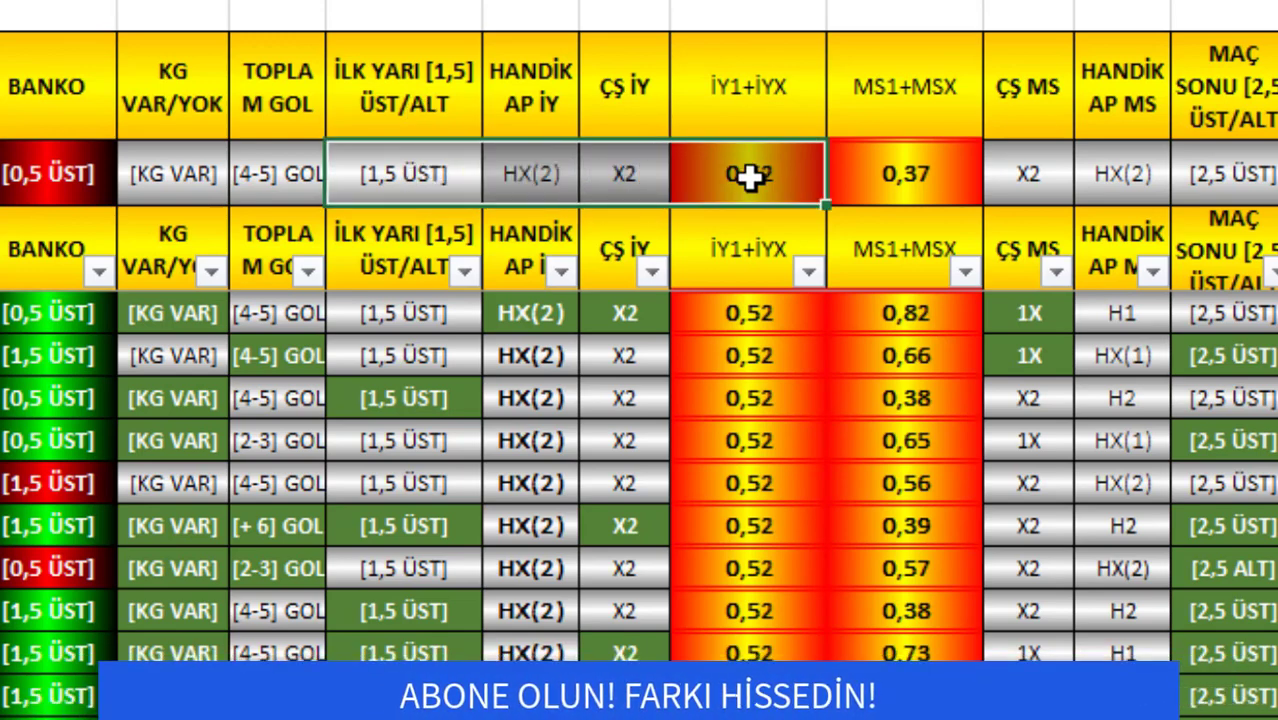
pyautogui.moveTo(750, 243); pyautogui.dragTo(750, 320)
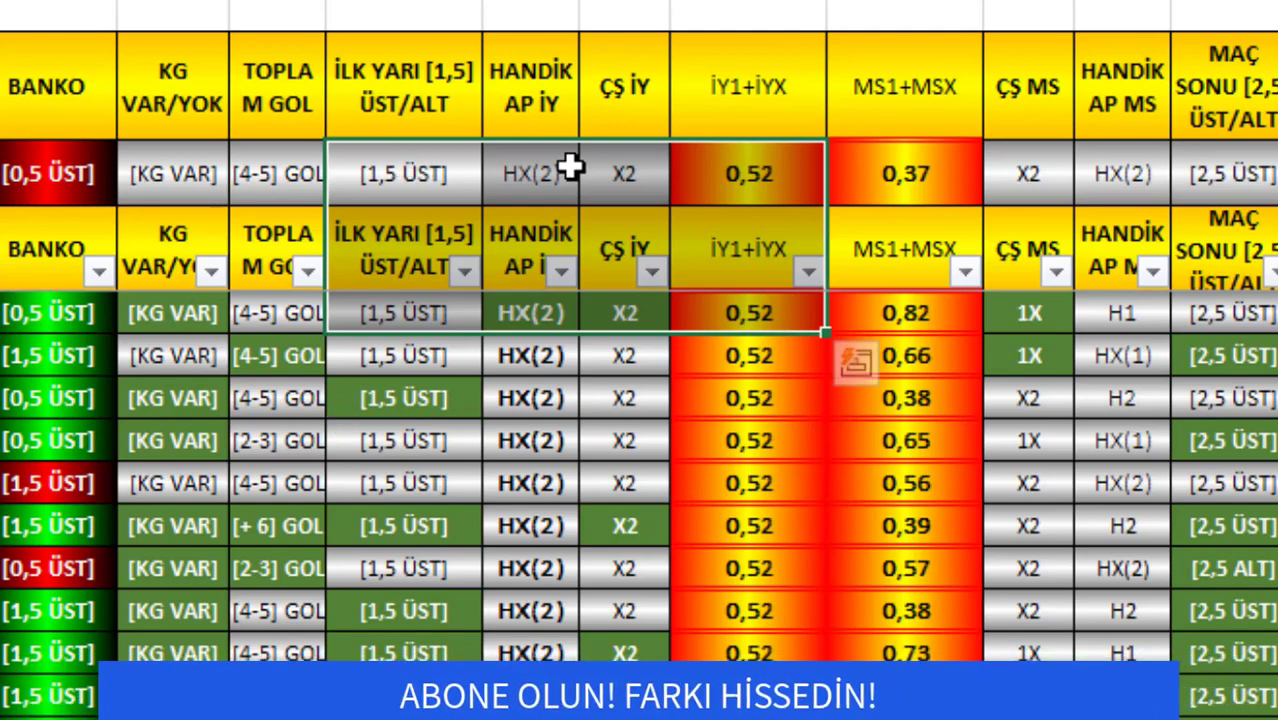
pyautogui.moveTo(379, 177); pyautogui.dragTo(679, 177)
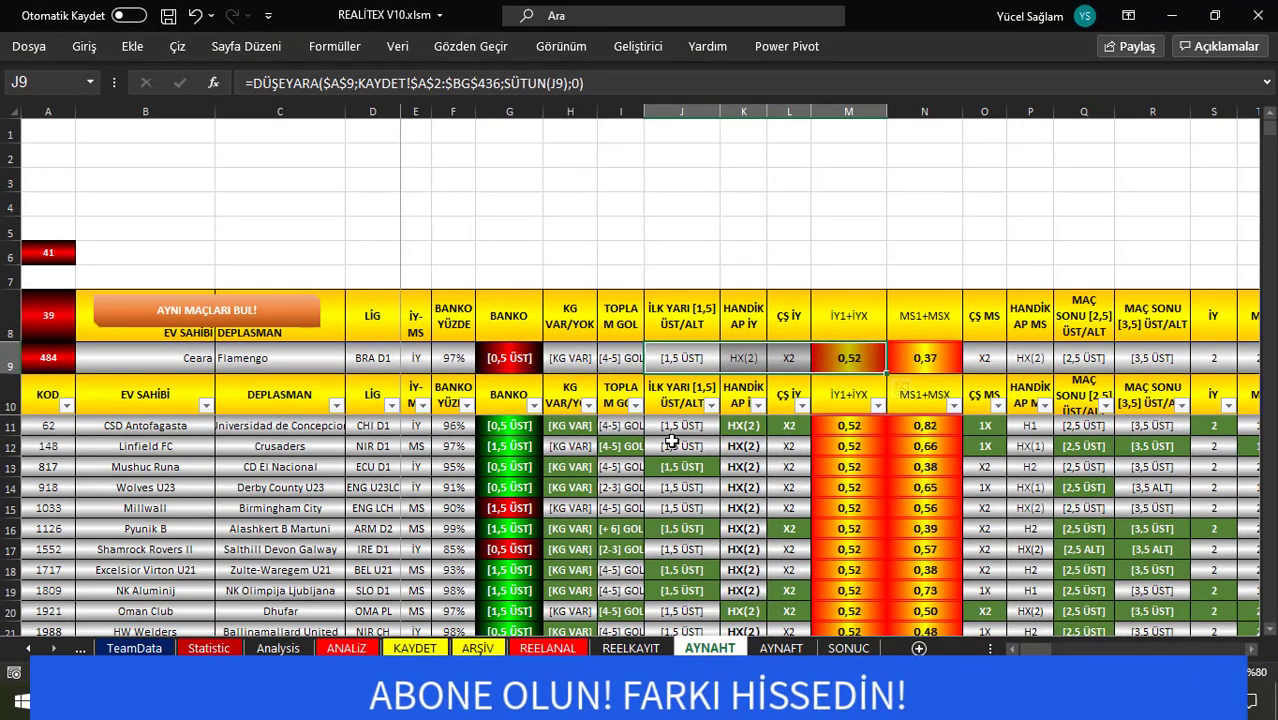
pyautogui.moveTo(672, 428); pyautogui.dragTo(850, 590)
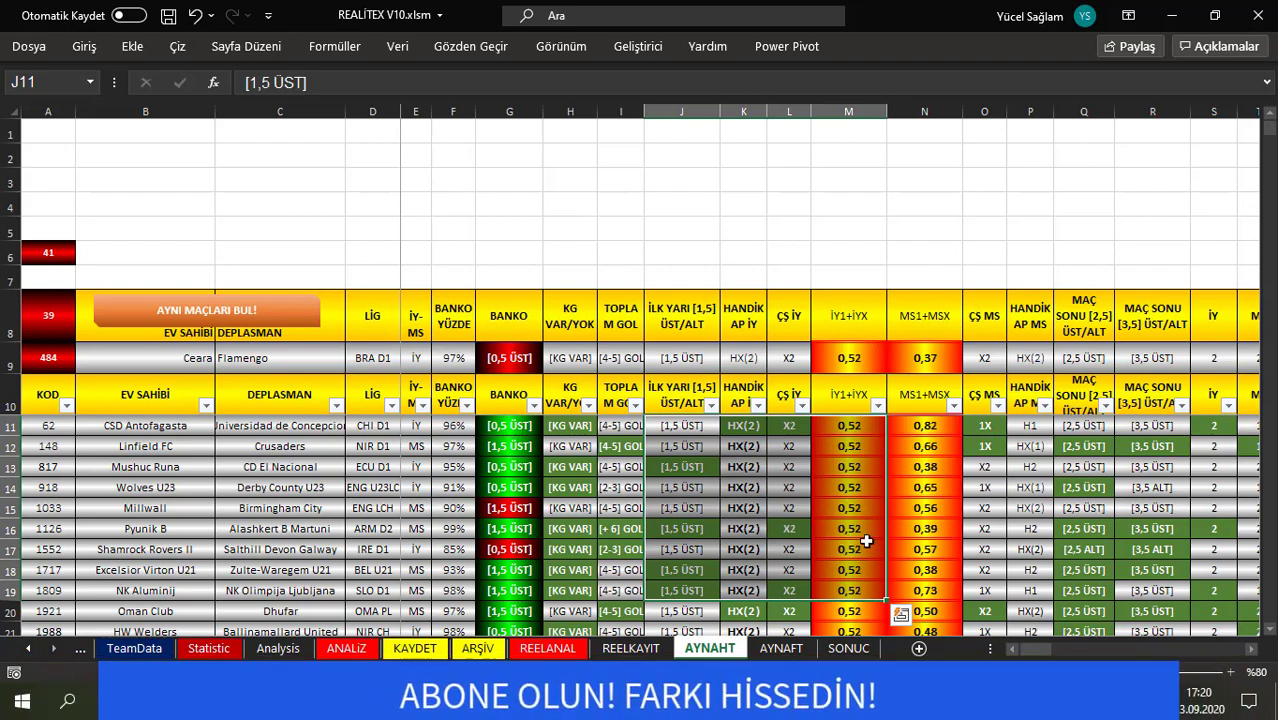
# Highlight the İLK YARI ÜST/ALT summary row CH7:CJ7 and the İY percentage and prediction CF1:CG1 on AYNAHT.
pyautogui.moveTo(1040, 651); pyautogui.dragTo(1186, 649)
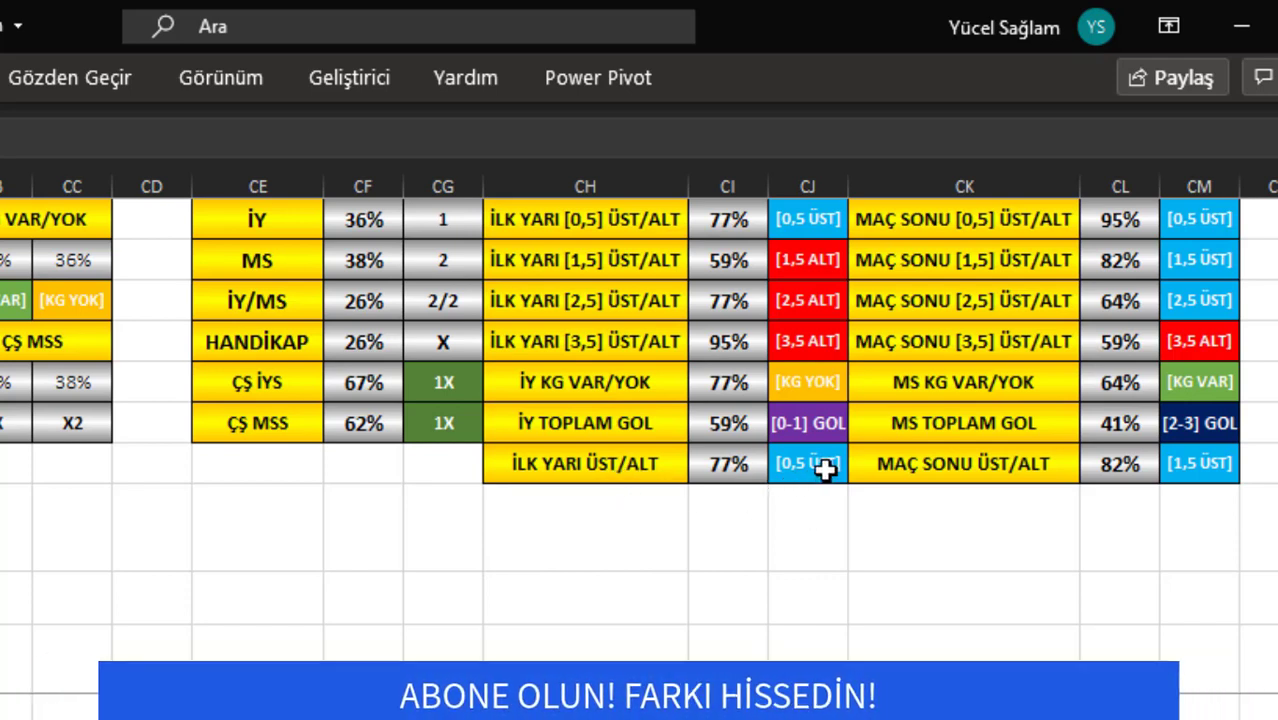
pyautogui.moveTo(823, 470); pyautogui.dragTo(568, 467)
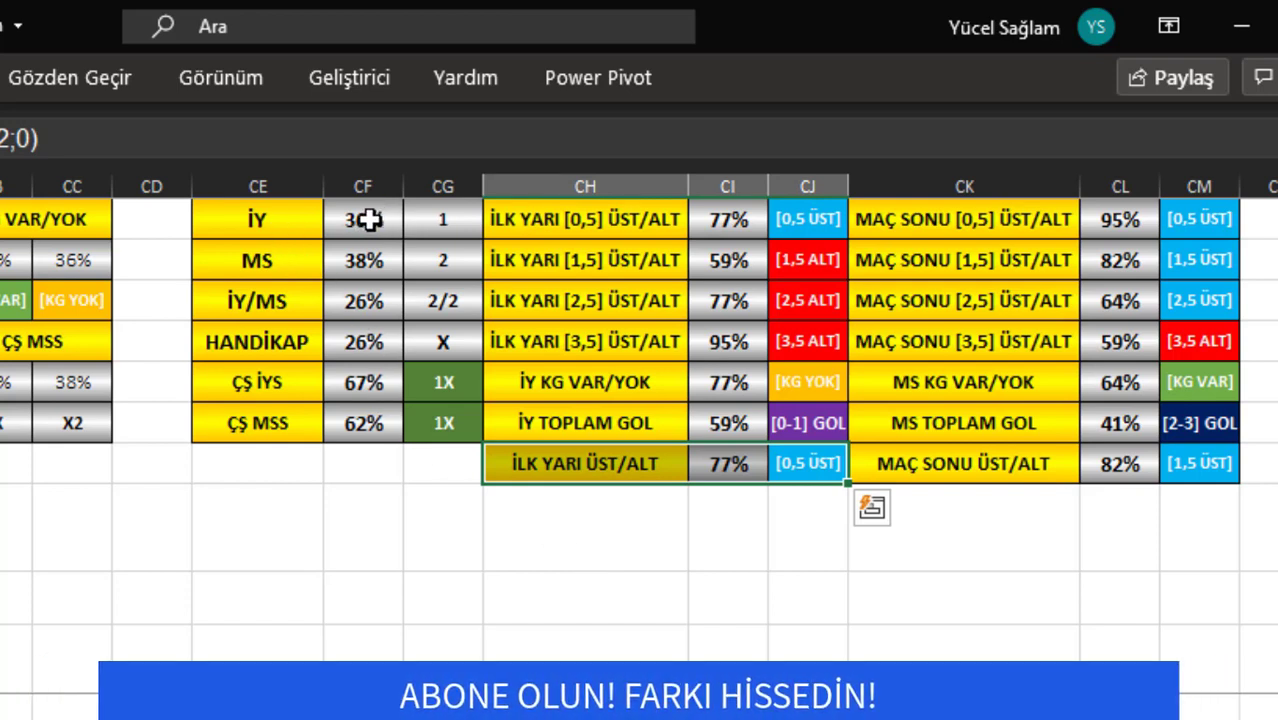
pyautogui.moveTo(370, 220); pyautogui.dragTo(440, 219)
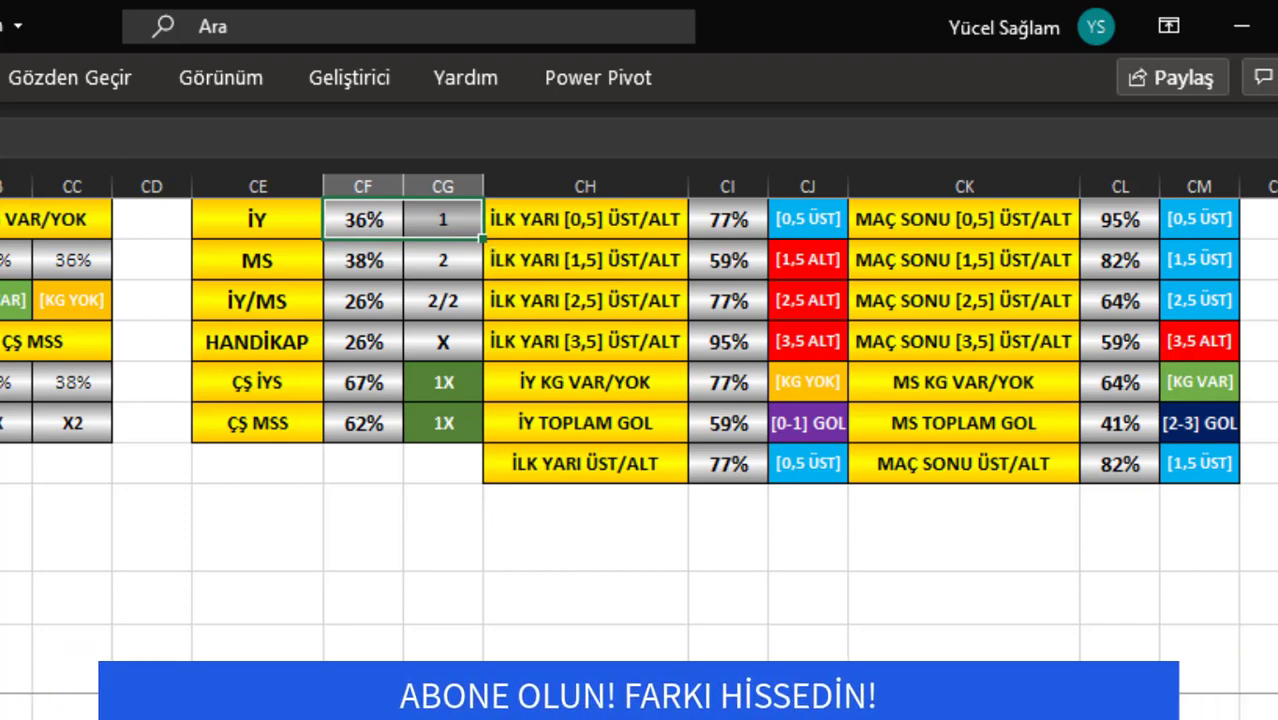
# Look through AYNAHT's percentage tables, including İY TOPLAM GOL, İLK YARI, MAÇ SONU and İLK YARI / MAÇ SONU.
pyautogui.hscroll(6, 638, 400)
pyautogui.hscroll(-1, 638, 400)
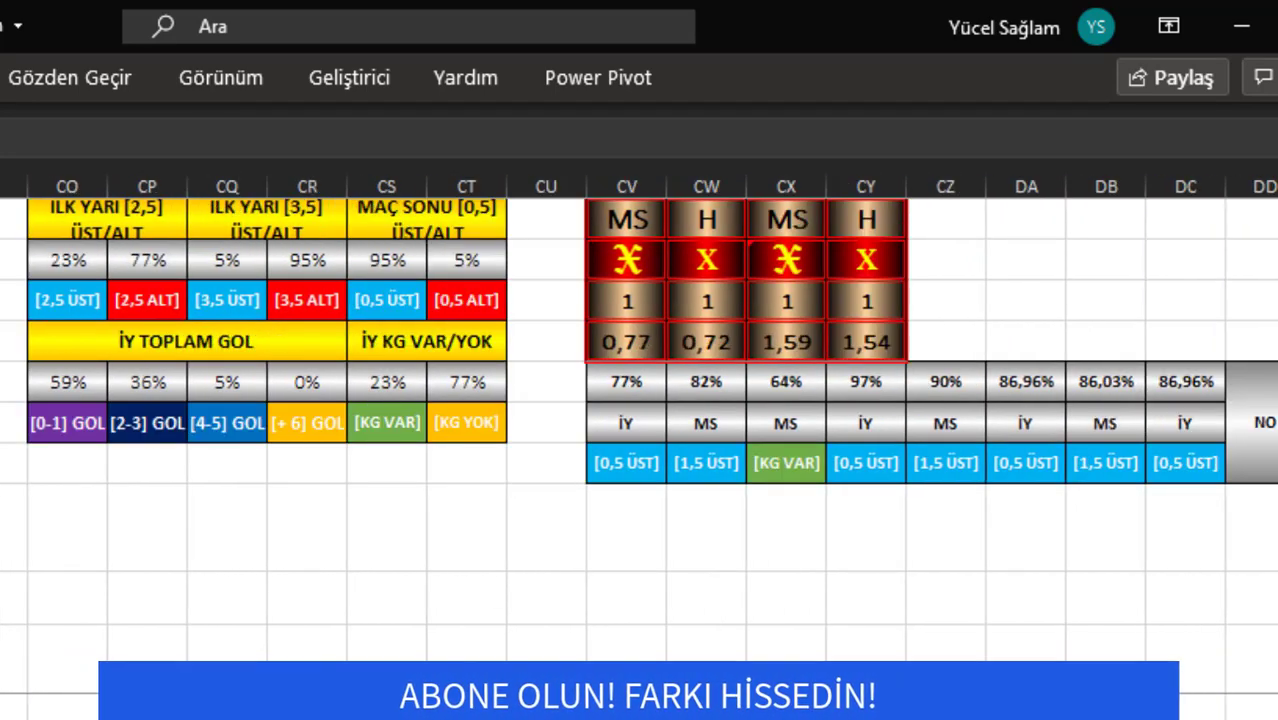
pyautogui.hscroll(4, 638, 420)
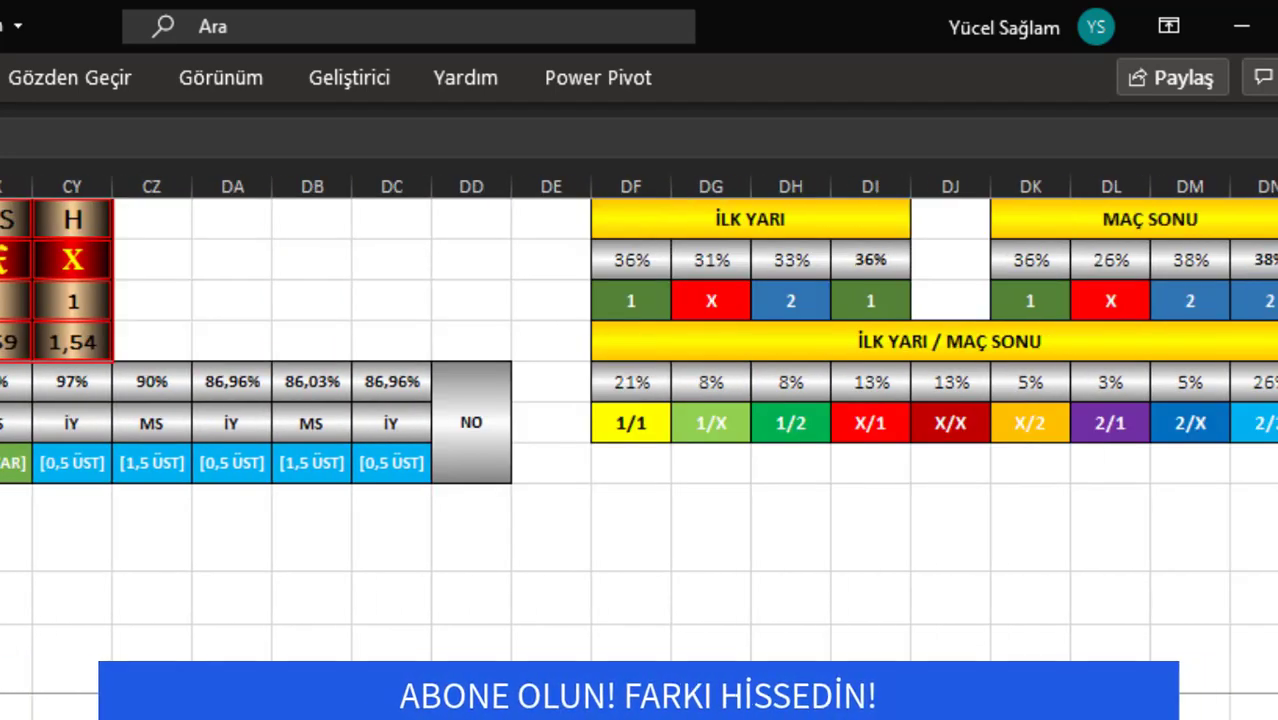
pyautogui.hscroll(-10, 638, 420)
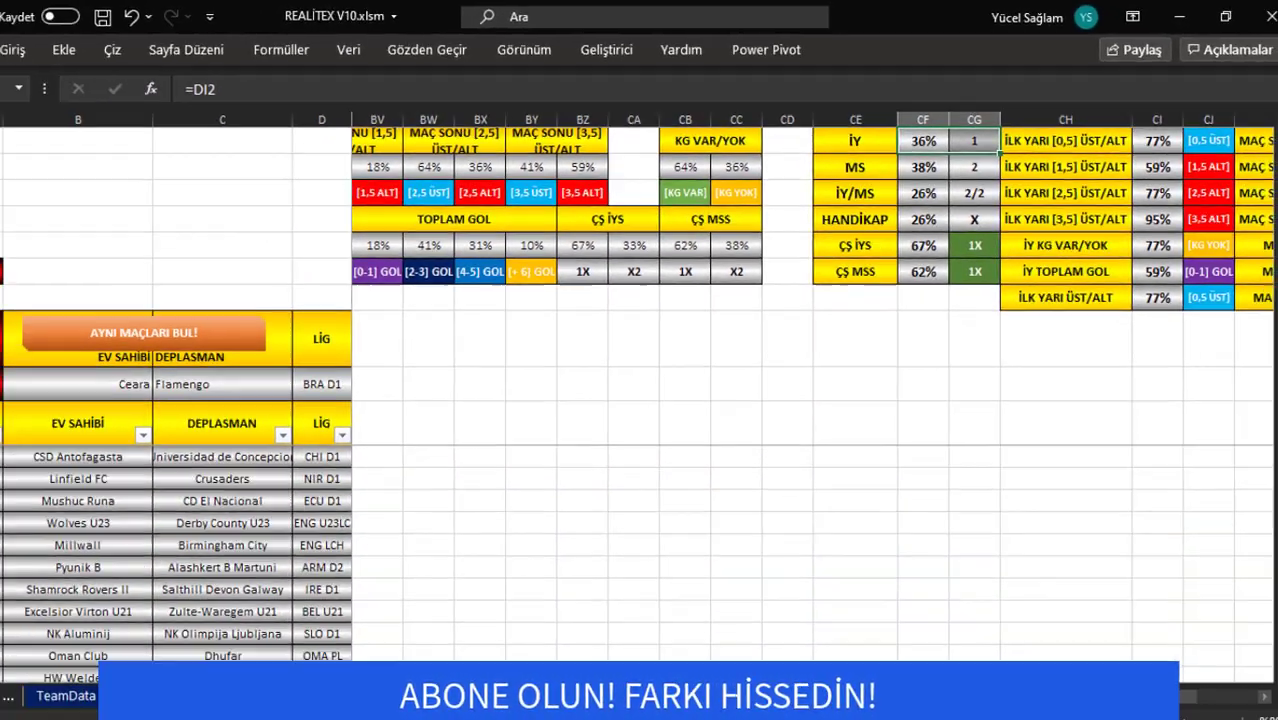
# On the AYNAFT sheet, highlight the reference match's full-time criteria from MS1+MSX to MAÇ SONU [3,5] ÜST/ALT, N9:R9.
pyautogui.click(761, 697)
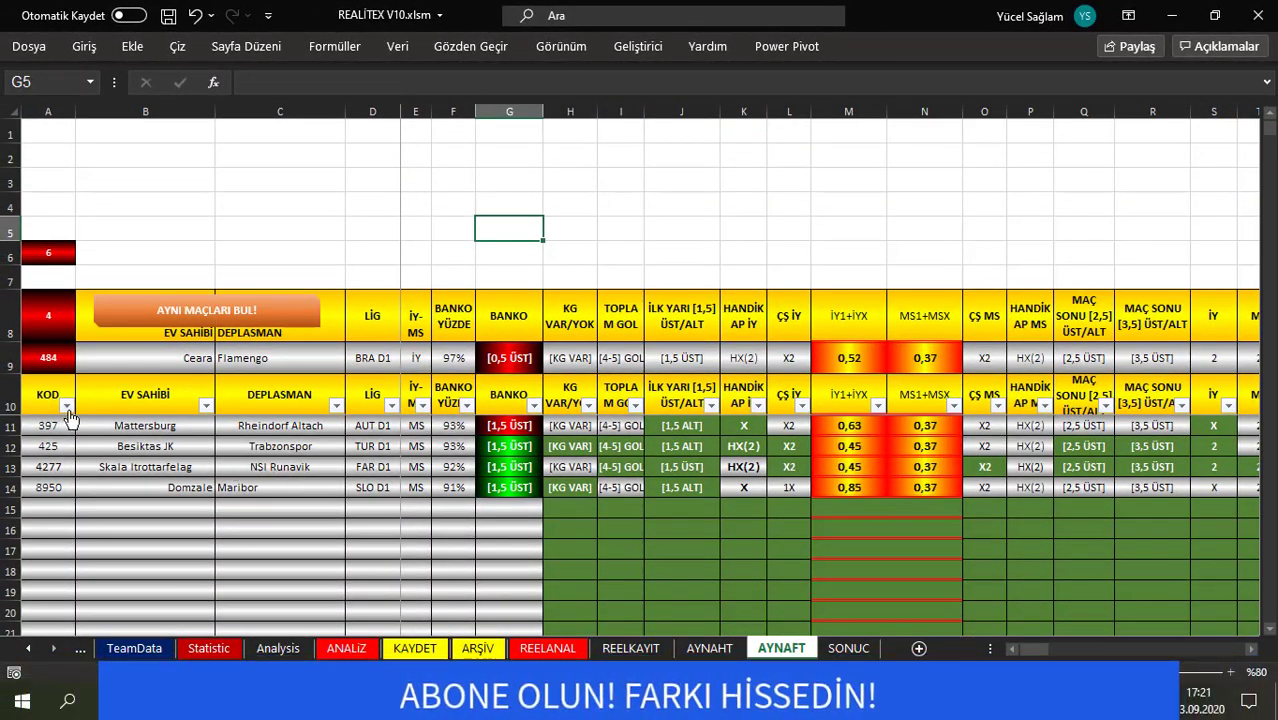
pyautogui.click(931, 358)
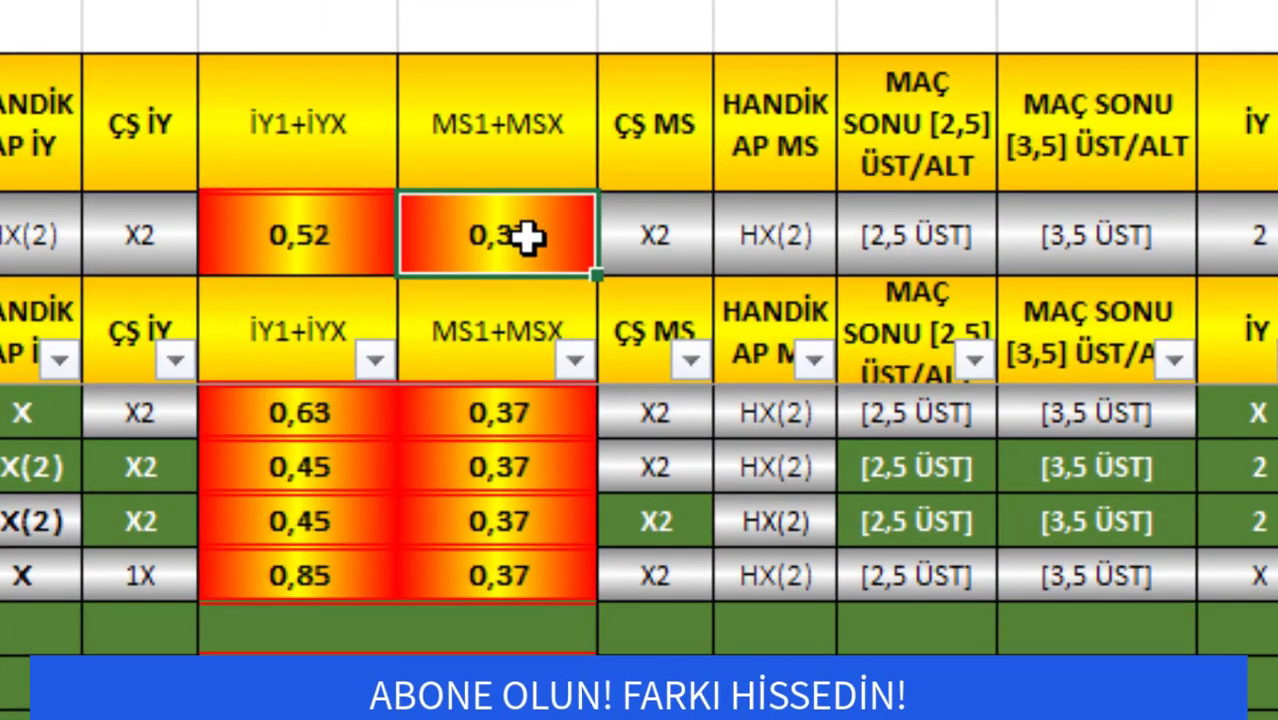
pyautogui.moveTo(936, 359); pyautogui.dragTo(1030, 360)
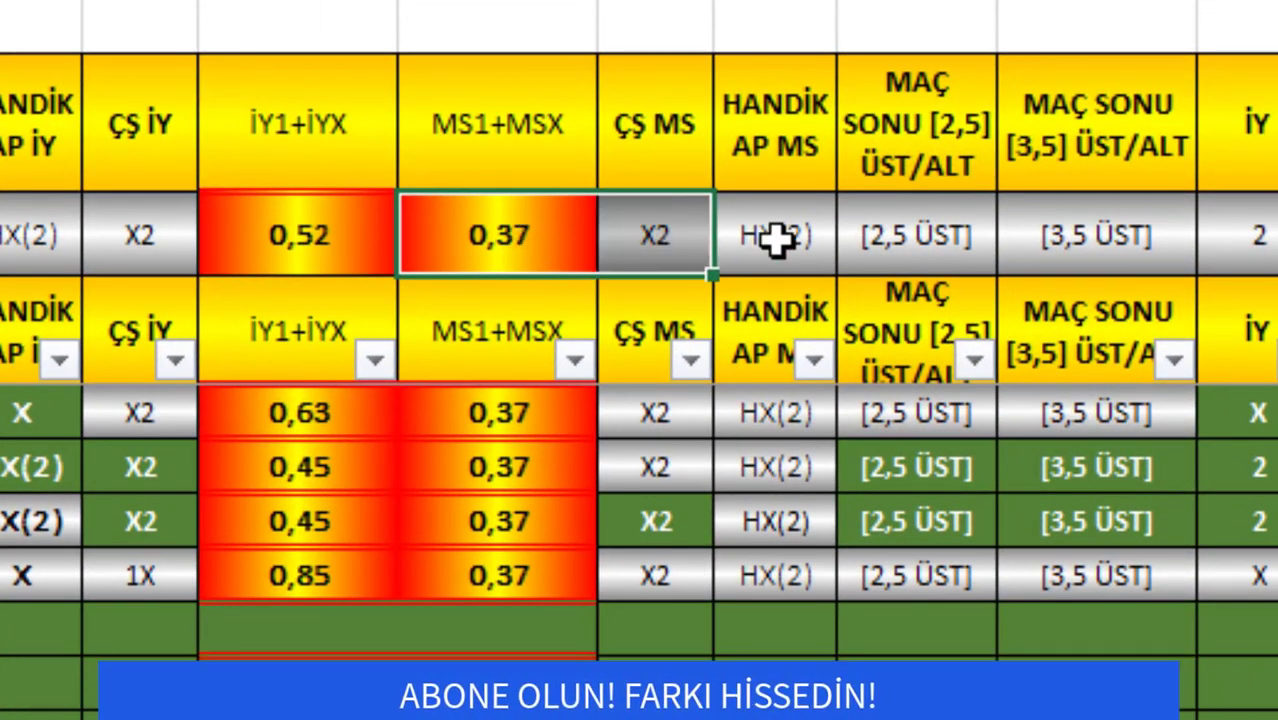
pyautogui.moveTo(778, 240); pyautogui.dragTo(1020, 236)
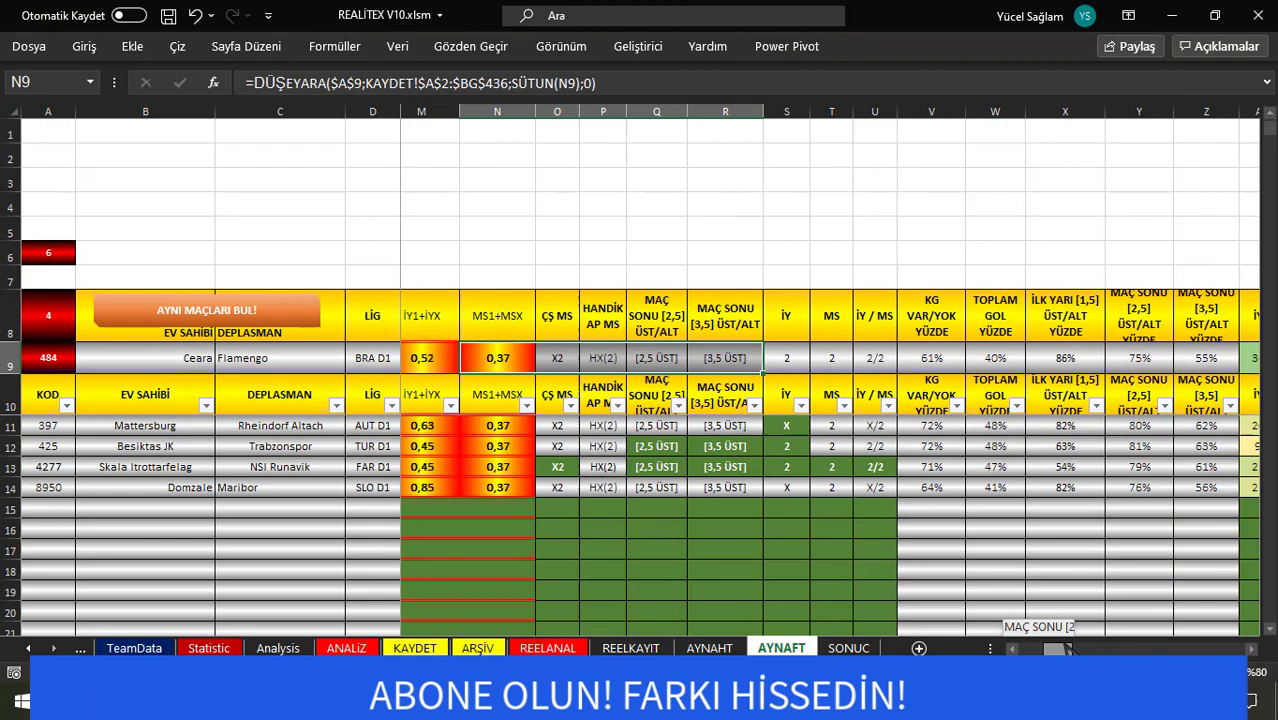
# View AYNAFT's HANDİKAP MS columns and percentage tables, and return to the match analysis on REELANAL.
pyautogui.moveTo(1125, 651)
pyautogui.mouseDown()
pyautogui.moveTo(1097, 652)
pyautogui.moveTo(1140, 651)
pyautogui.mouseUp()
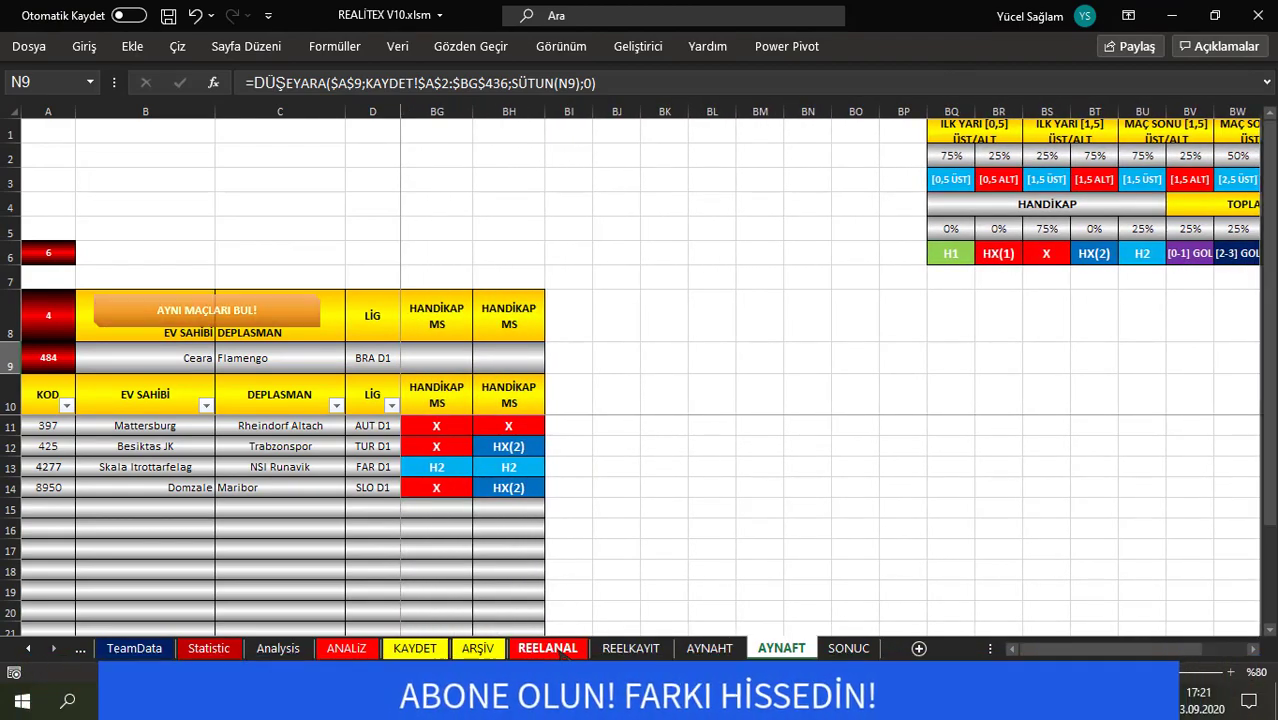
pyautogui.click(547, 648)
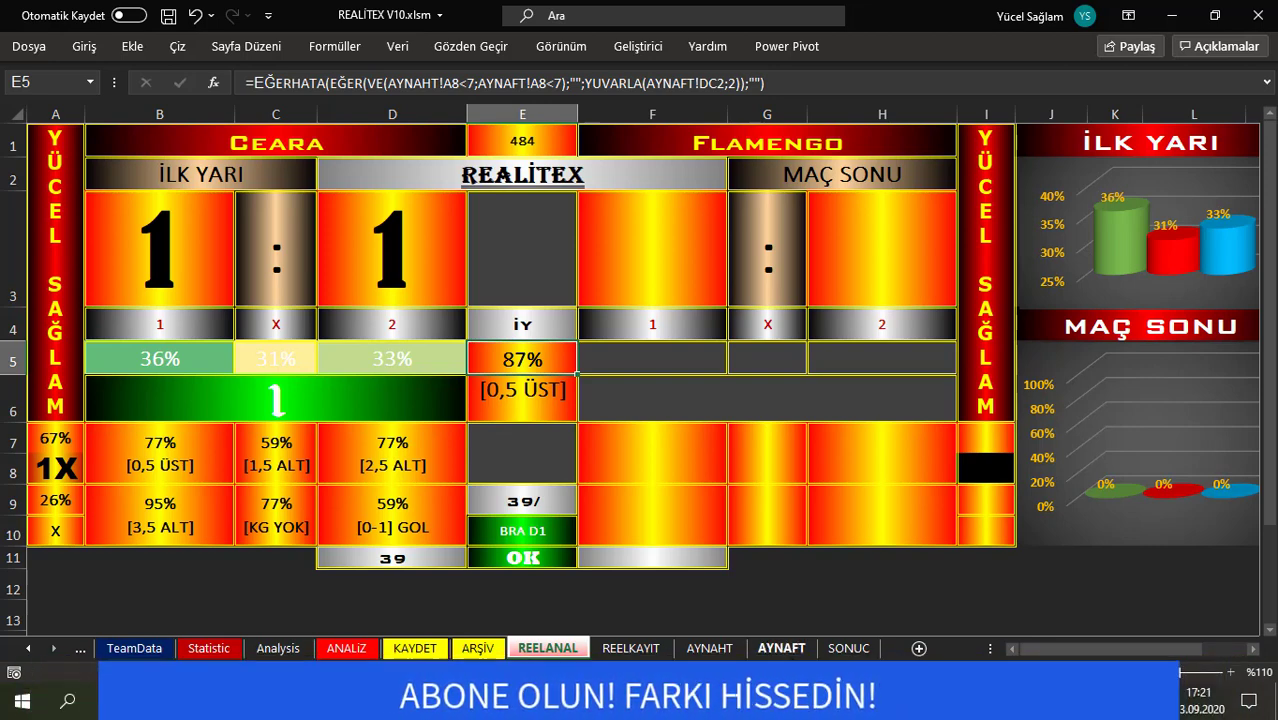
# Highlight the MAÇ SONU ÜST/ALT summary row CK7:CM7 on AYNAFT, and go back to the REELKAYIT sheet.
pyautogui.click(781, 648)
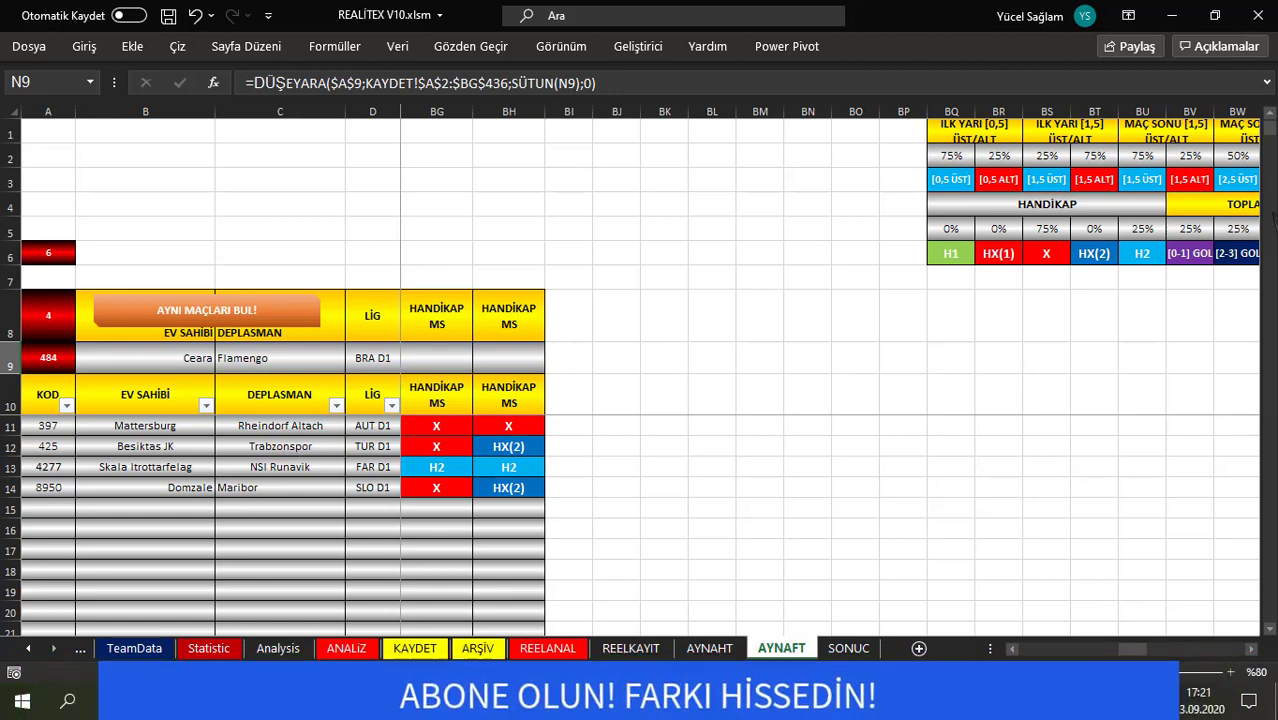
pyautogui.moveTo(1133, 649); pyautogui.dragTo(1180, 654)
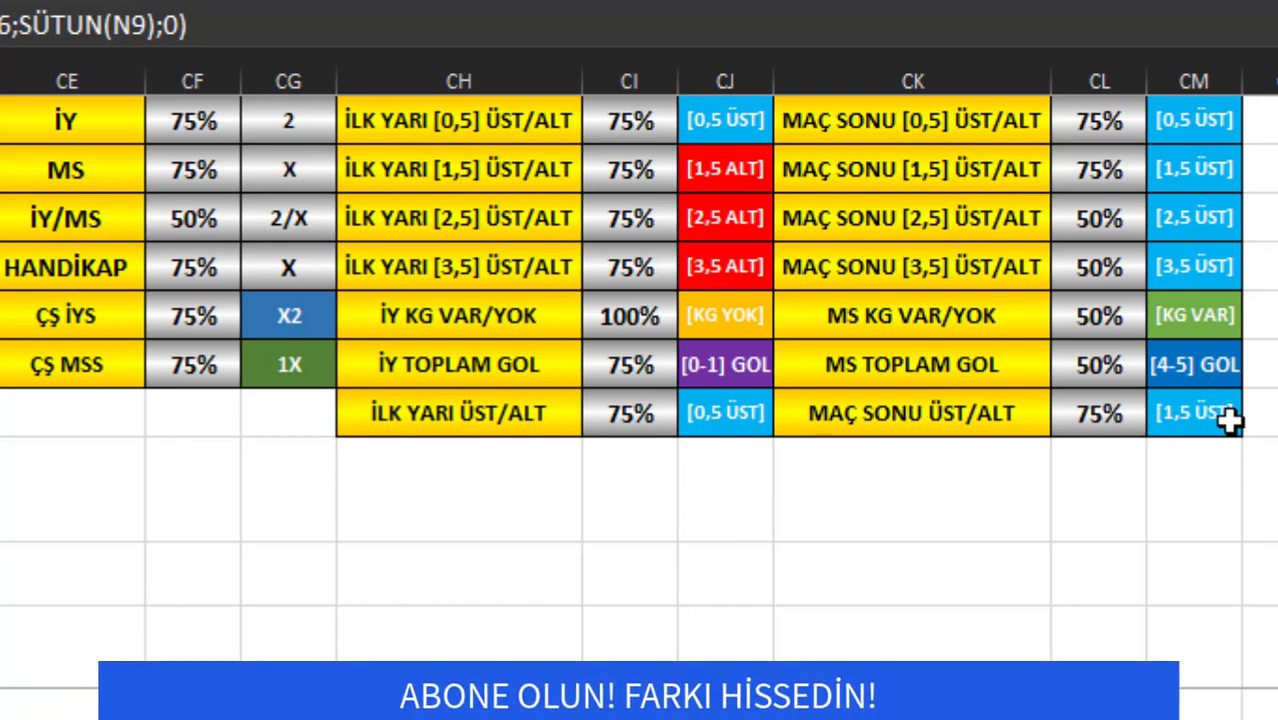
pyautogui.moveTo(1227, 419); pyautogui.dragTo(915, 422)
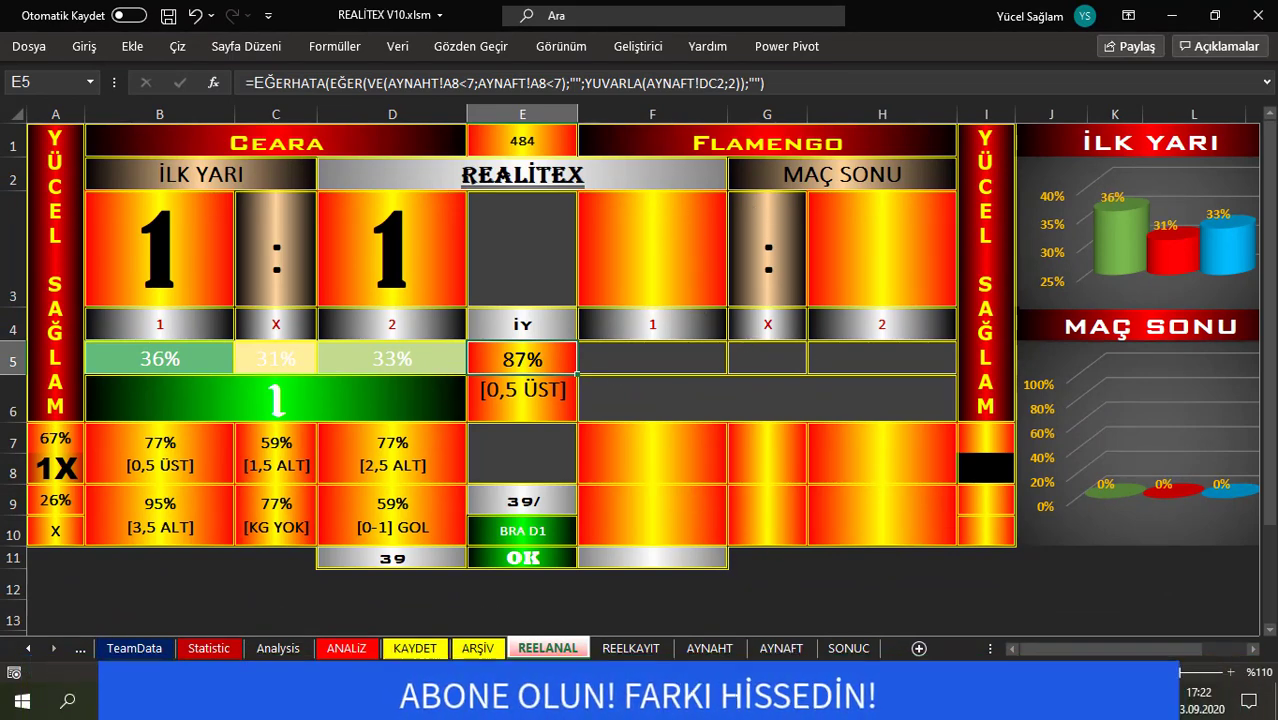
pyautogui.hotkey('ctrl', 'pagedown')
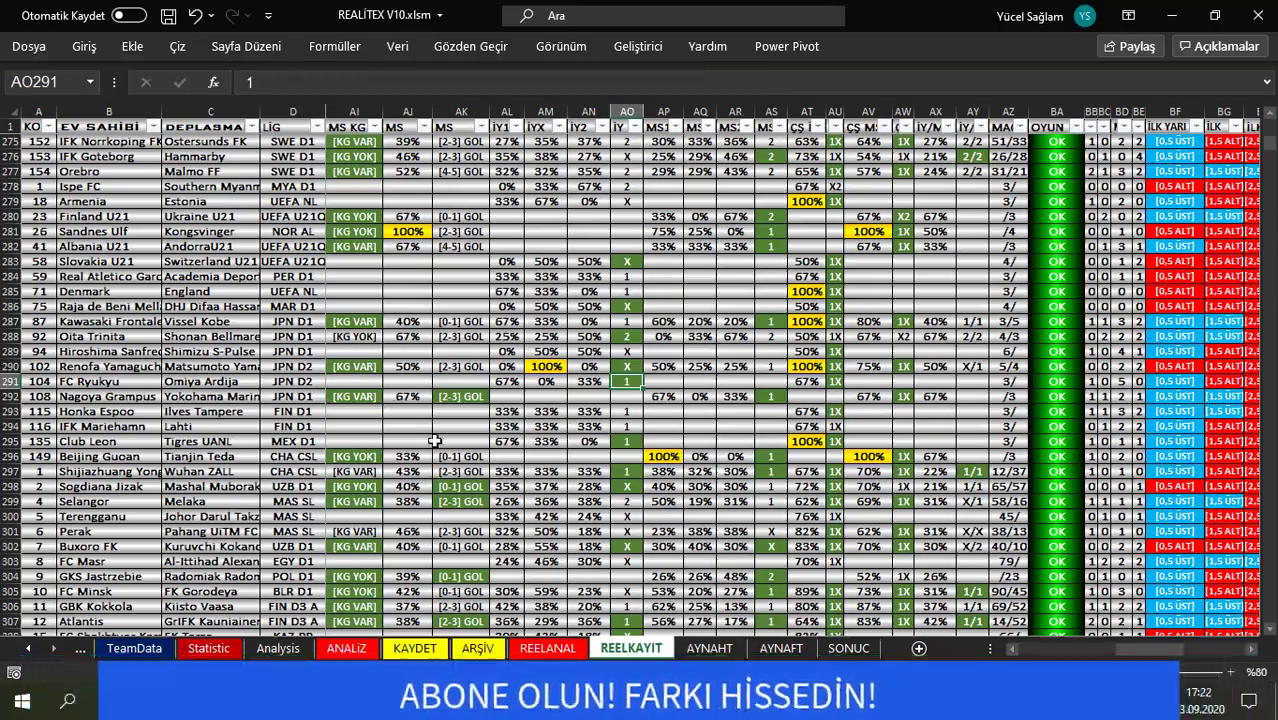
# Find the last saved match on REELKAYIT, Ceara–Flamengo, and highlight its entire row 403.
pyautogui.scroll(-20, 610, 457)
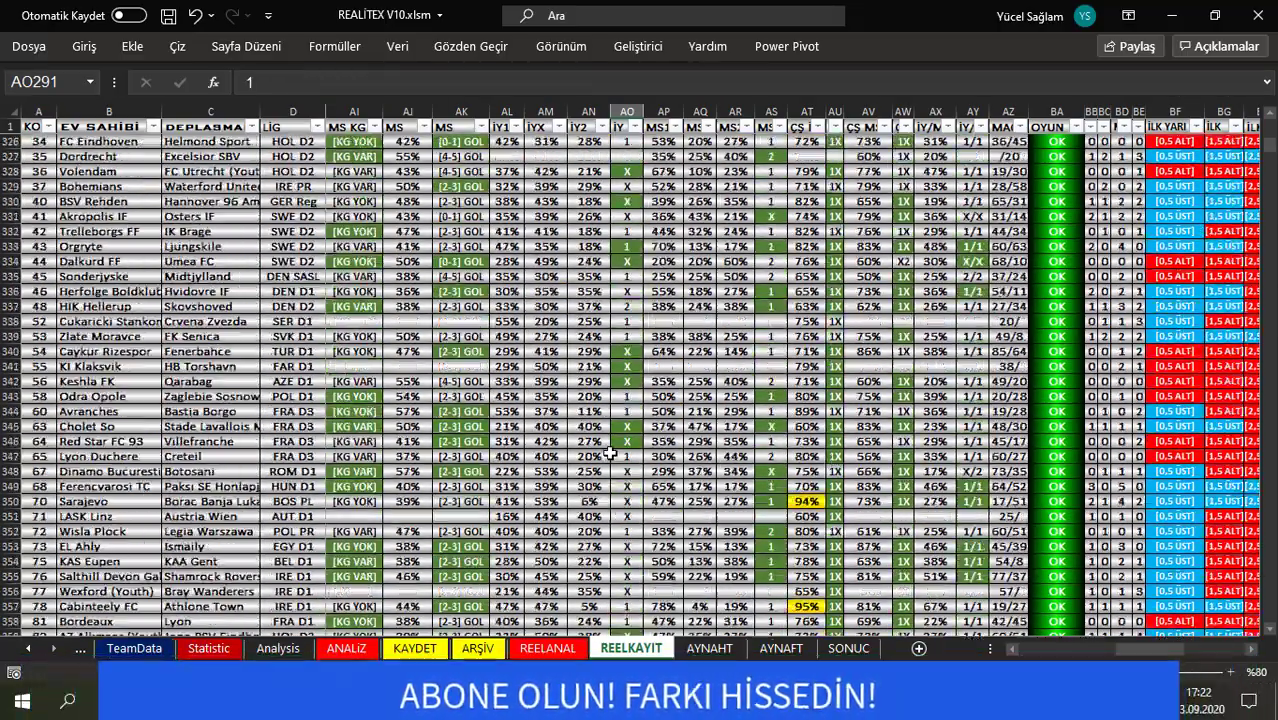
pyautogui.scroll(-10, 607, 449)
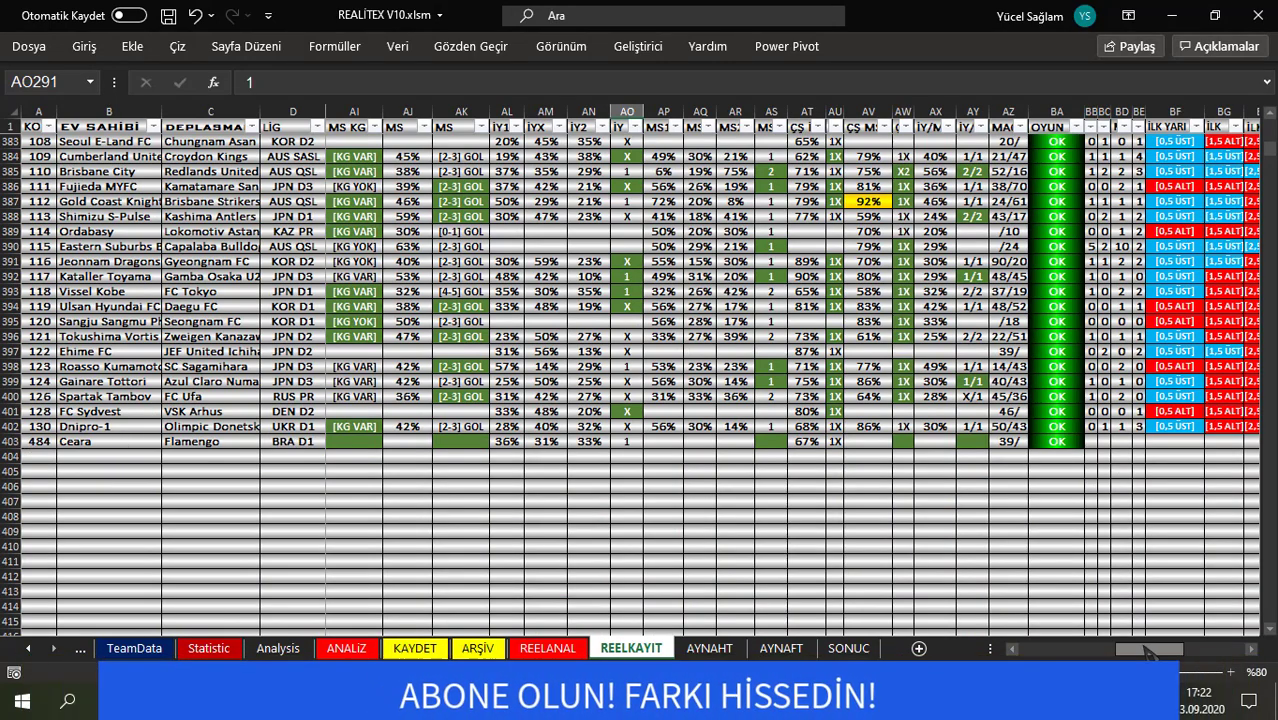
pyautogui.hscroll(-10, 1148, 651)
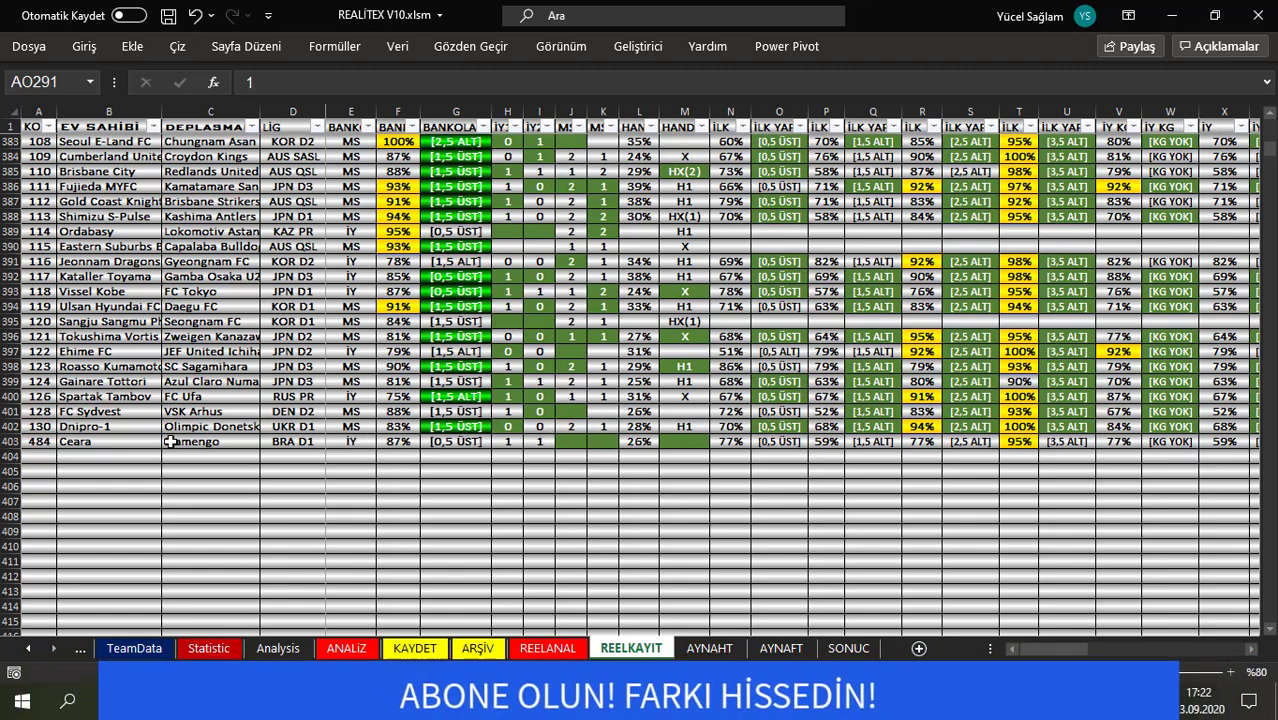
pyautogui.click(10, 441)
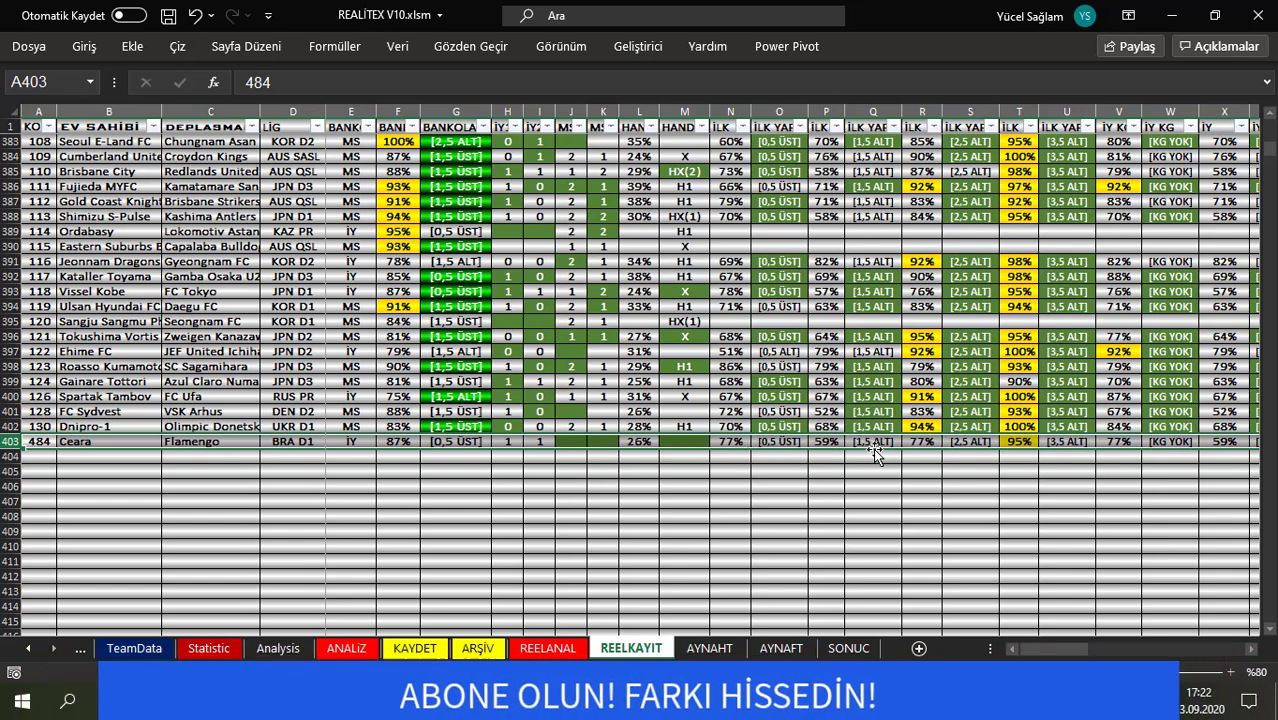
# Highlight the Ceara–Flamengo record's half-time percentages İY1, İYX and İY2, cells AL403:AN403.
pyautogui.moveTo(1040, 650); pyautogui.dragTo(1118, 640)
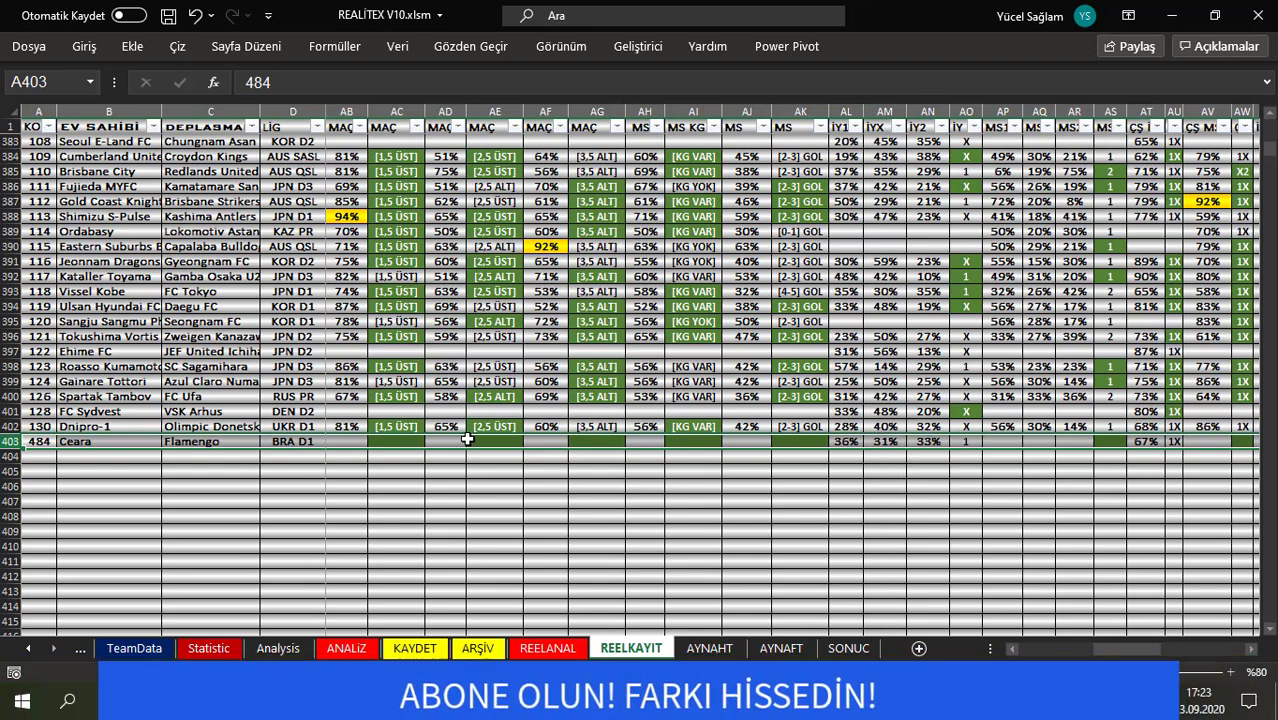
pyautogui.click(846, 442)
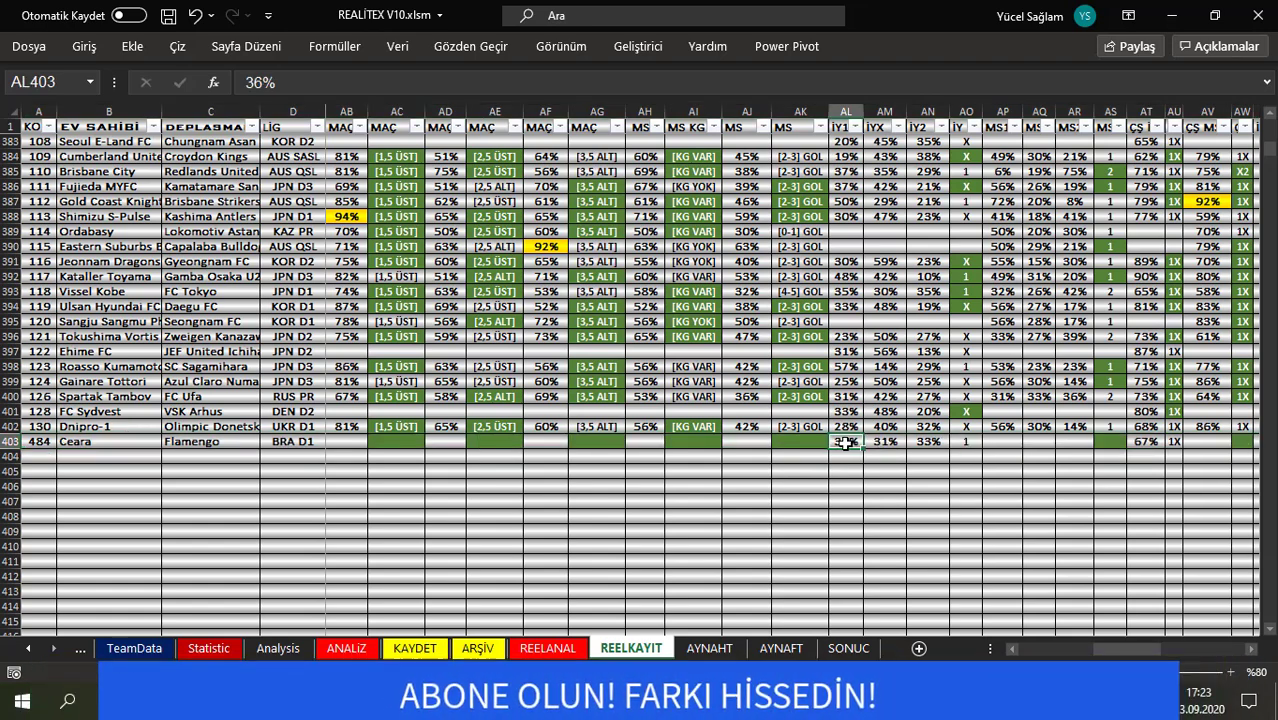
pyautogui.moveTo(846, 442); pyautogui.dragTo(945, 443)
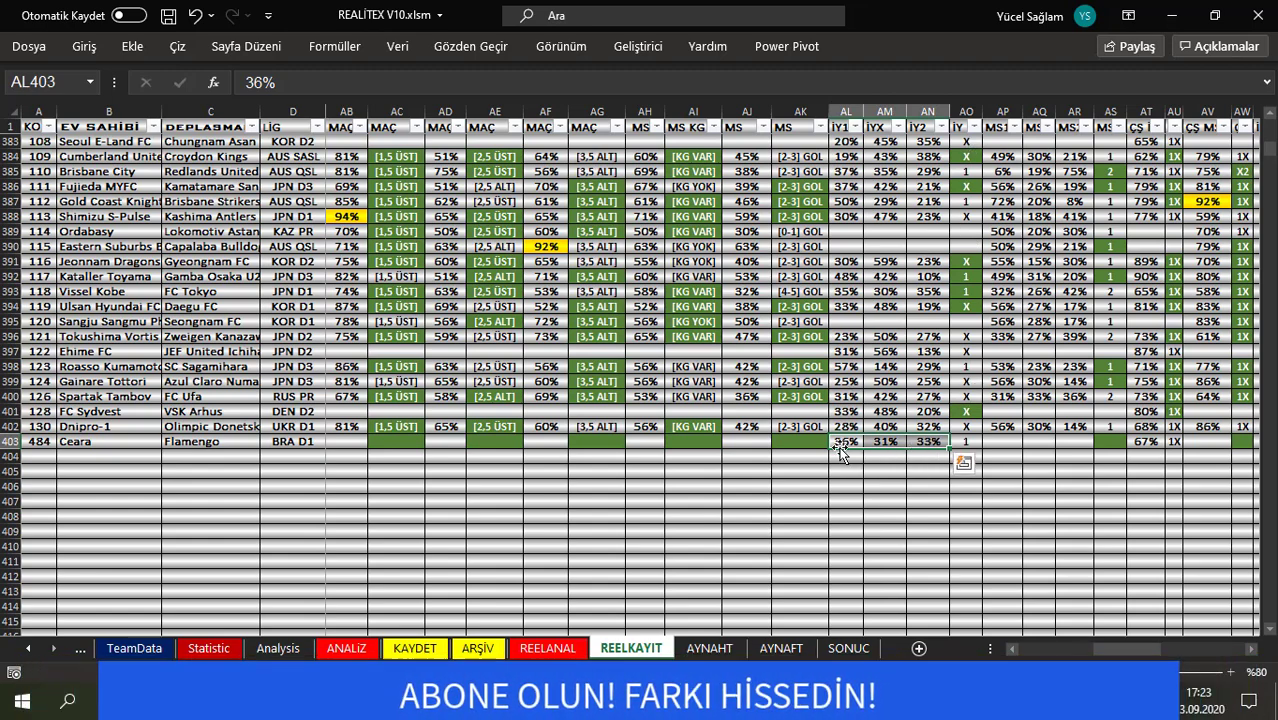
# Inspect the matching-game counts in column AZ for the Gainare Tottori and Spartak Tambov records.
pyautogui.moveTo(1122, 649)
pyautogui.mouseDown()
pyautogui.moveTo(1162, 650)
pyautogui.moveTo(1145, 650)
pyautogui.mouseUp()
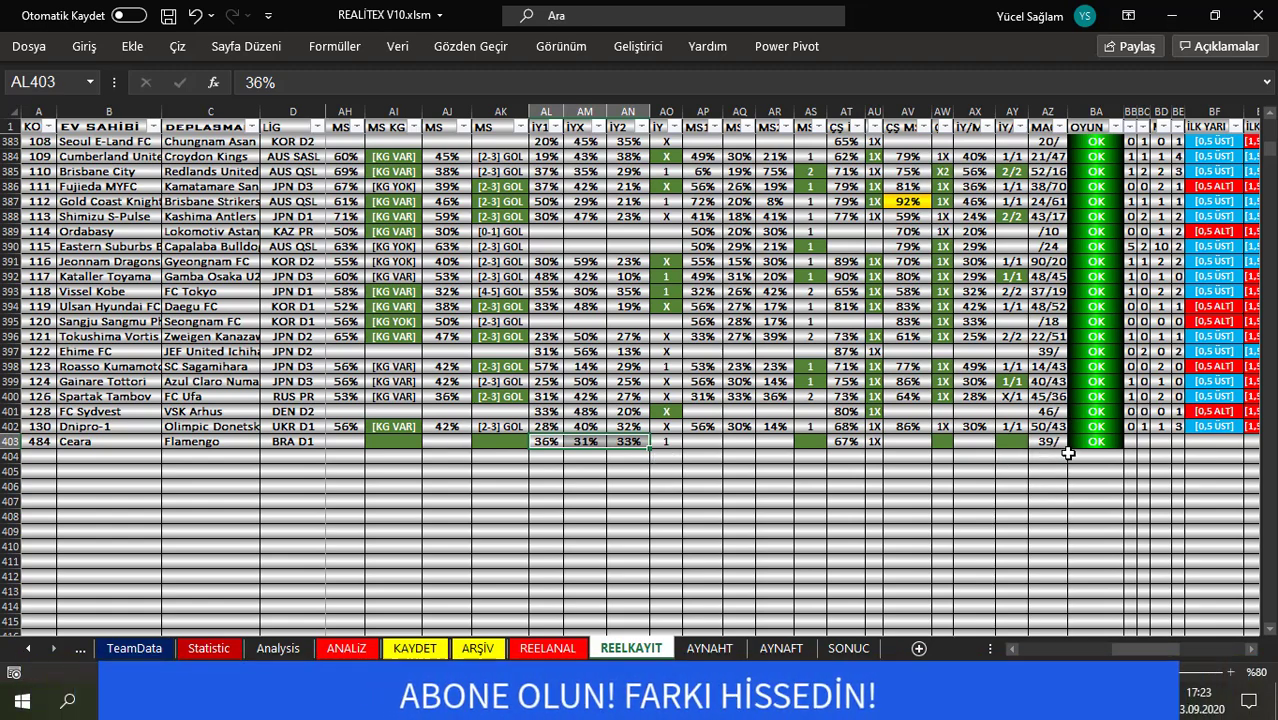
pyautogui.click(1045, 397)
pyautogui.click(1047, 382)
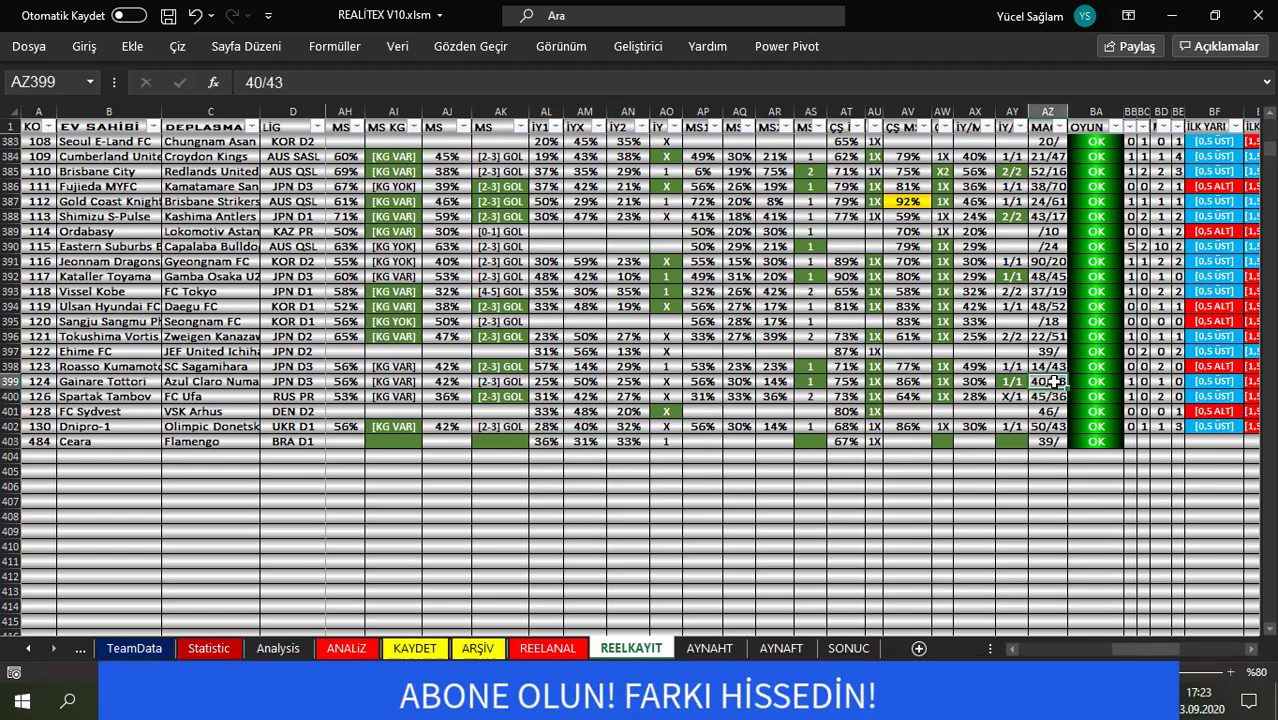
pyautogui.click(1049, 397)
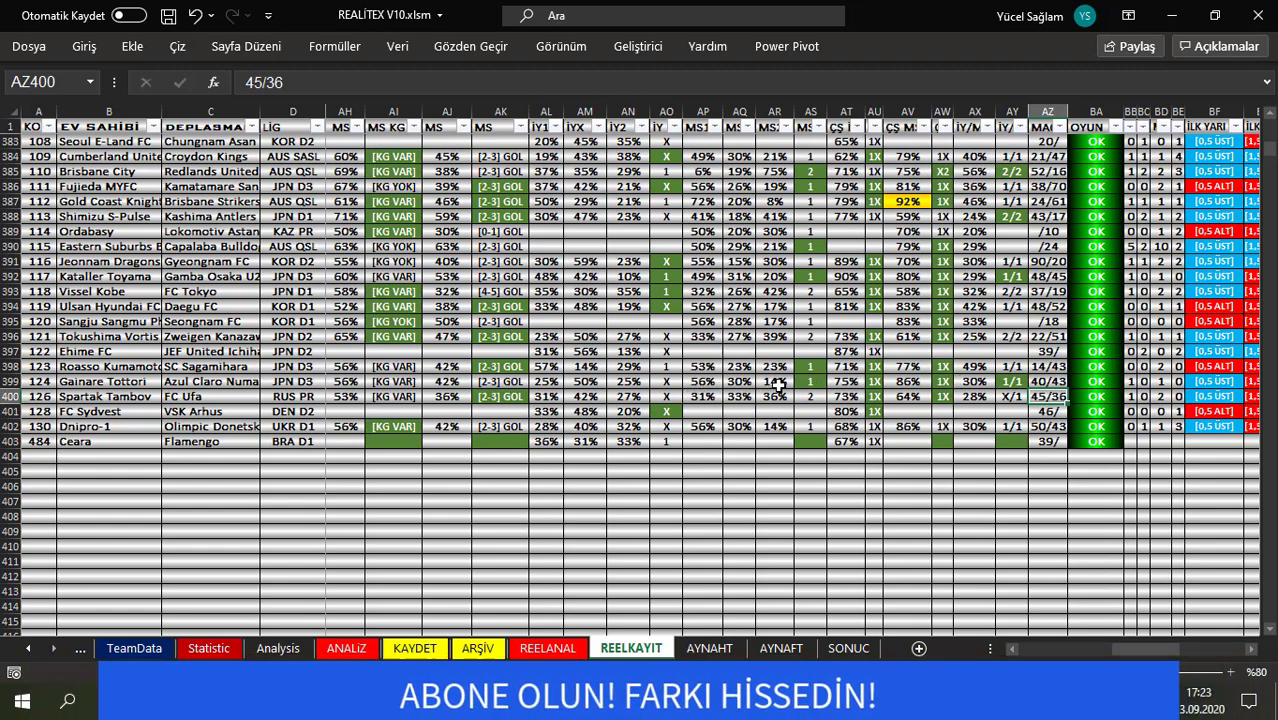
# Highlight Gainare Tottori's full-time prediction cells AP399:AS399, and inspect its İY1 and İYX percentages in AL399 and AM399.
pyautogui.moveTo(699, 382); pyautogui.dragTo(806, 380)
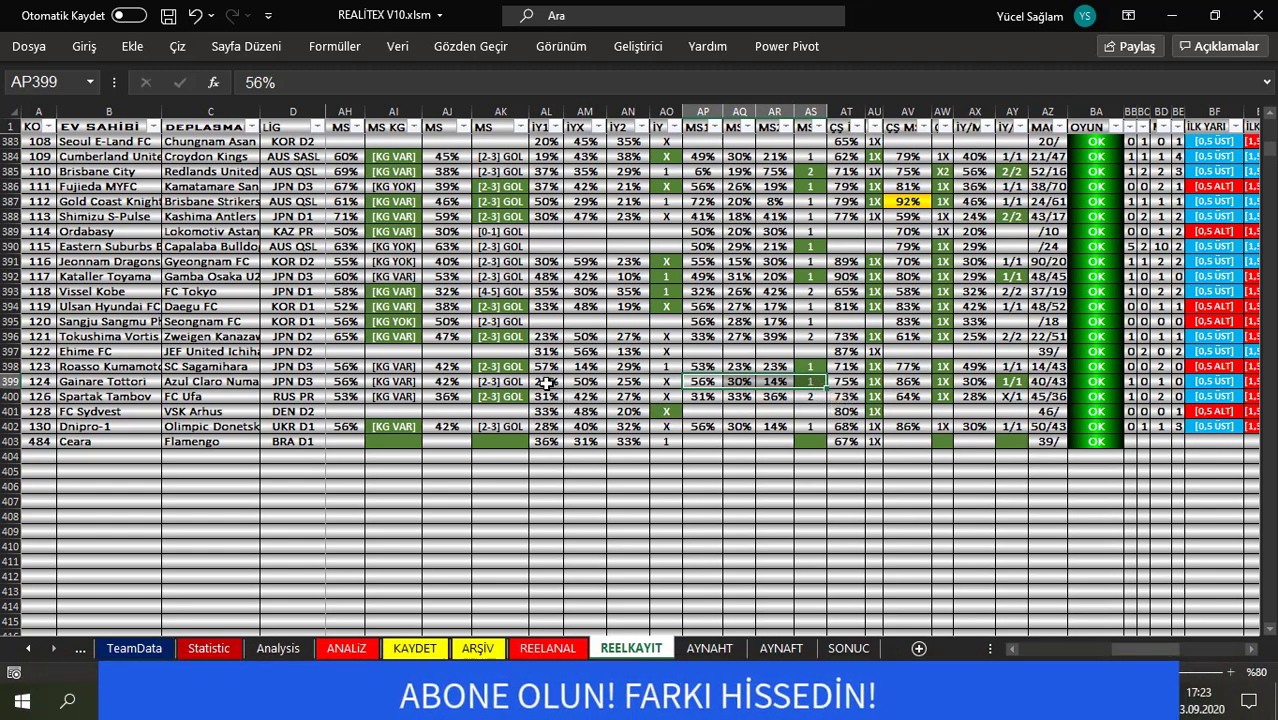
pyautogui.click(546, 383)
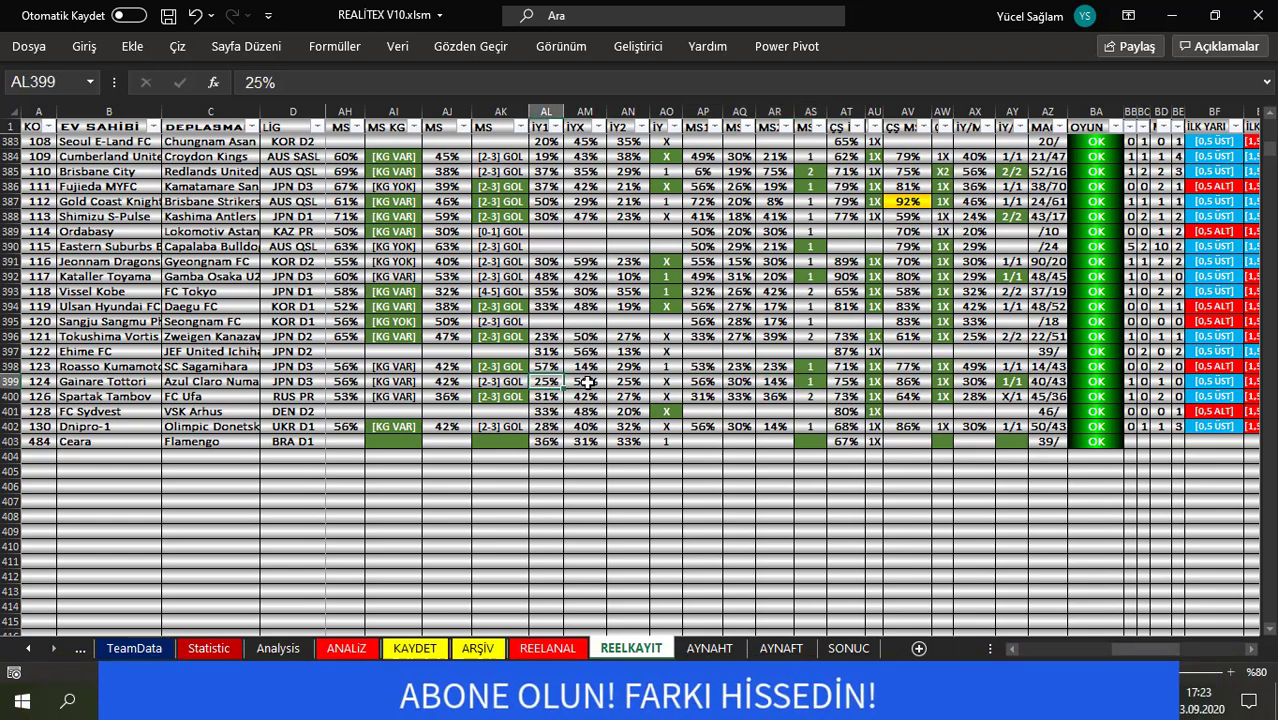
pyautogui.click(586, 383)
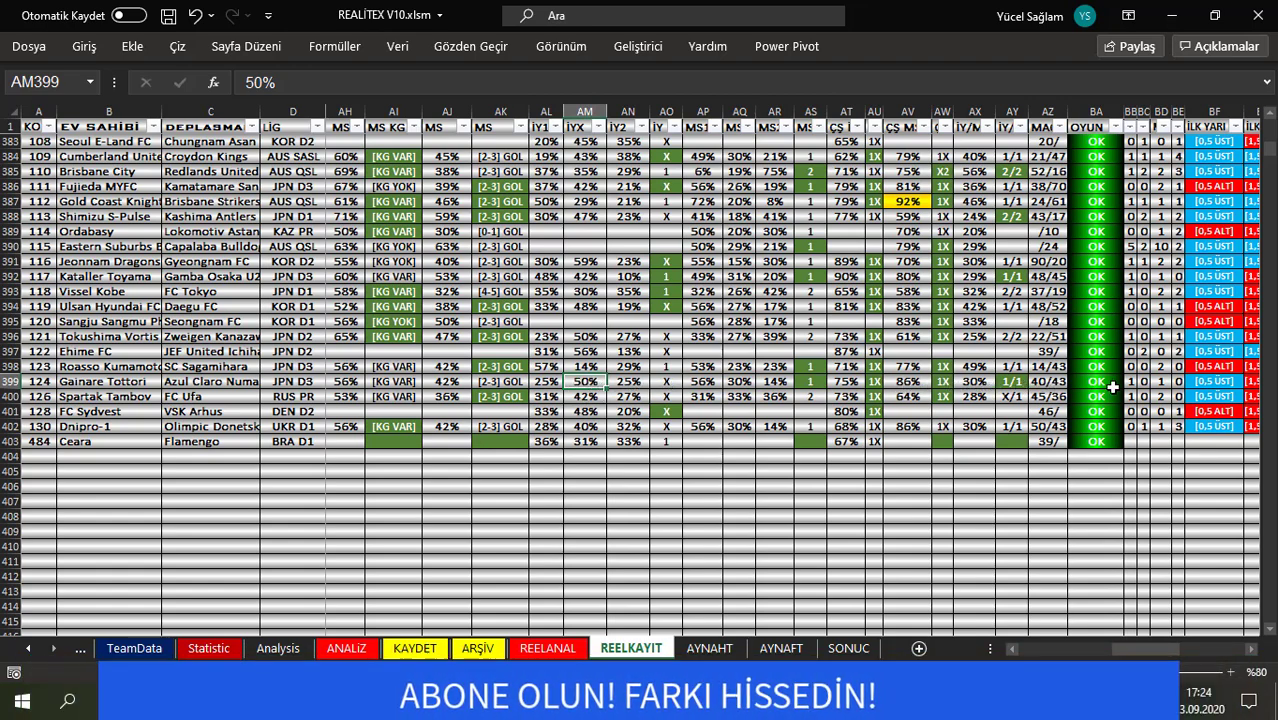
pyautogui.click(549, 381)
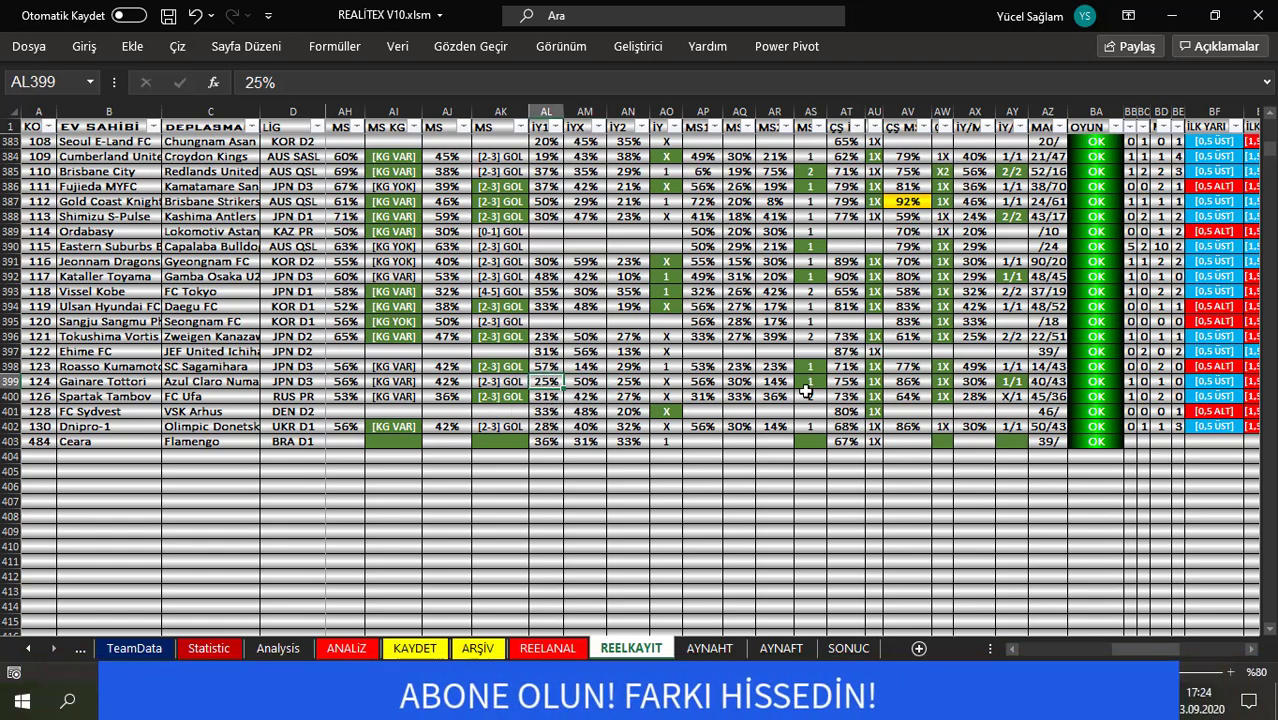
pyautogui.scroll(2, 800, 407)
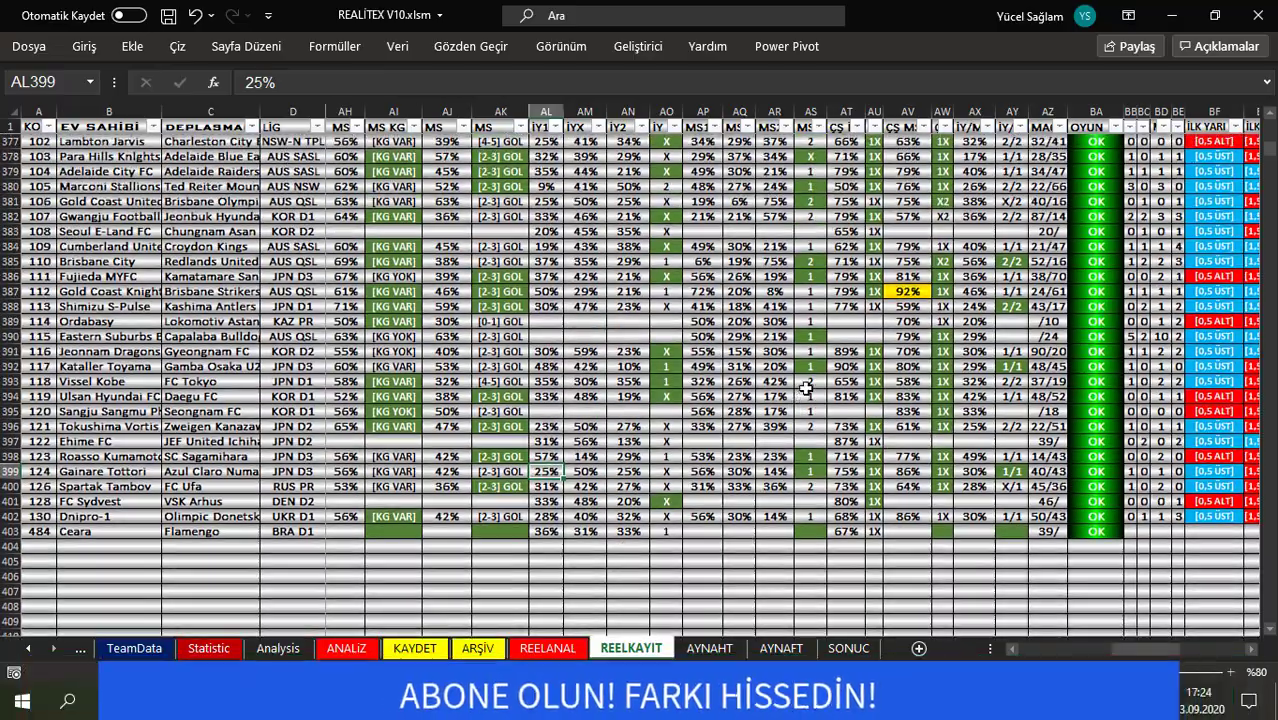
pyautogui.scroll(2, 770, 420)
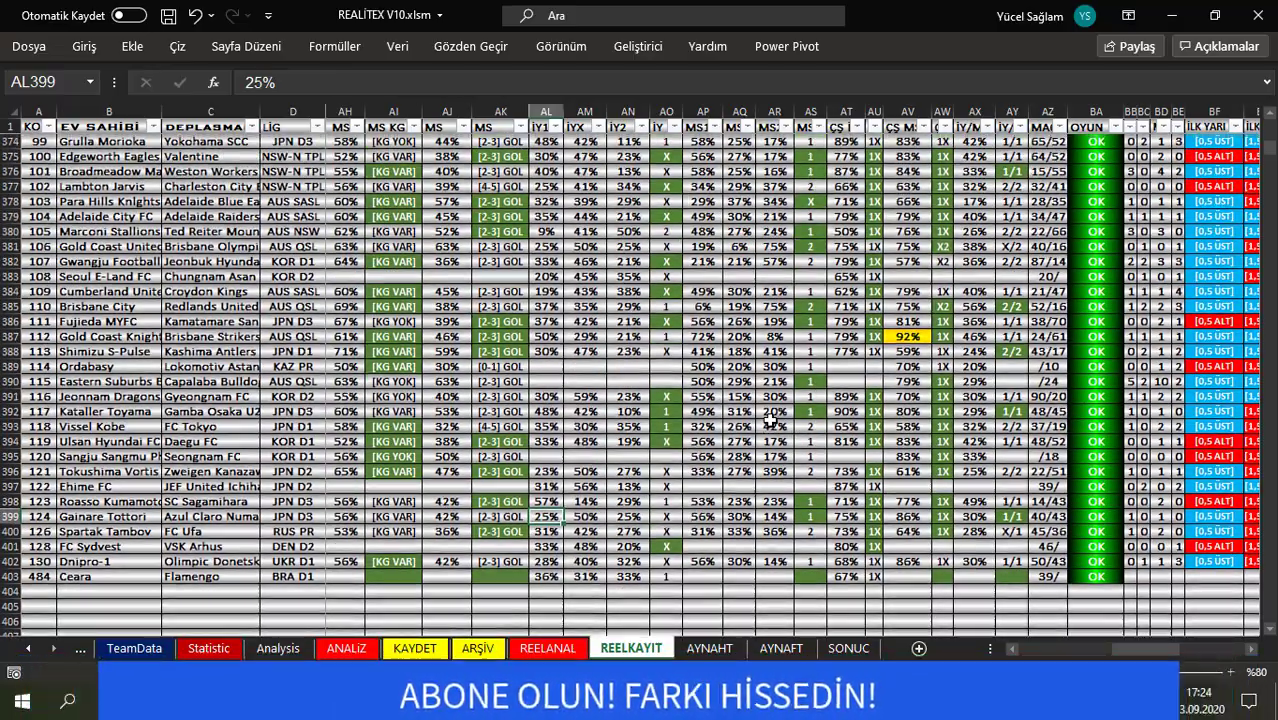
pyautogui.scroll(4, 770, 420)
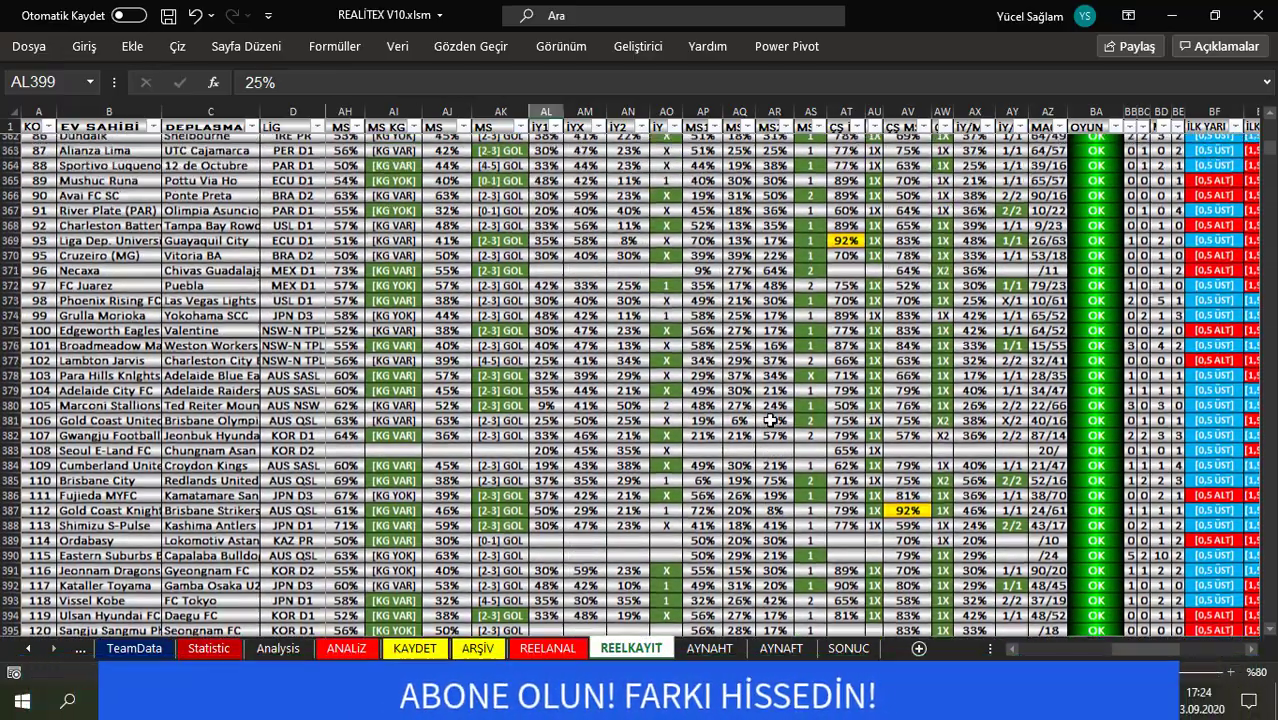
pyautogui.scroll(-6, 770, 420)
pyautogui.scroll(-2, 770, 420)
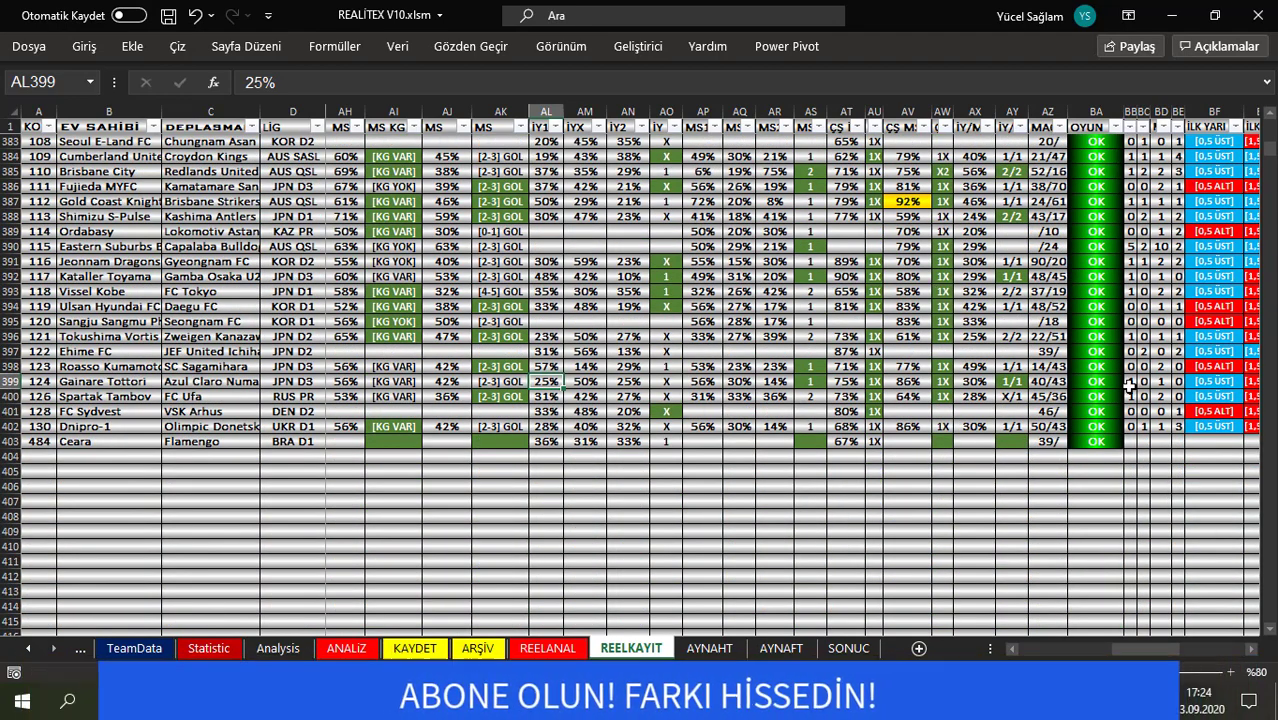
# Inspect the score column BC below the completed records, including the lookup formulas in BC405 and BC411.
pyautogui.hscroll(-2, 1175, 650)
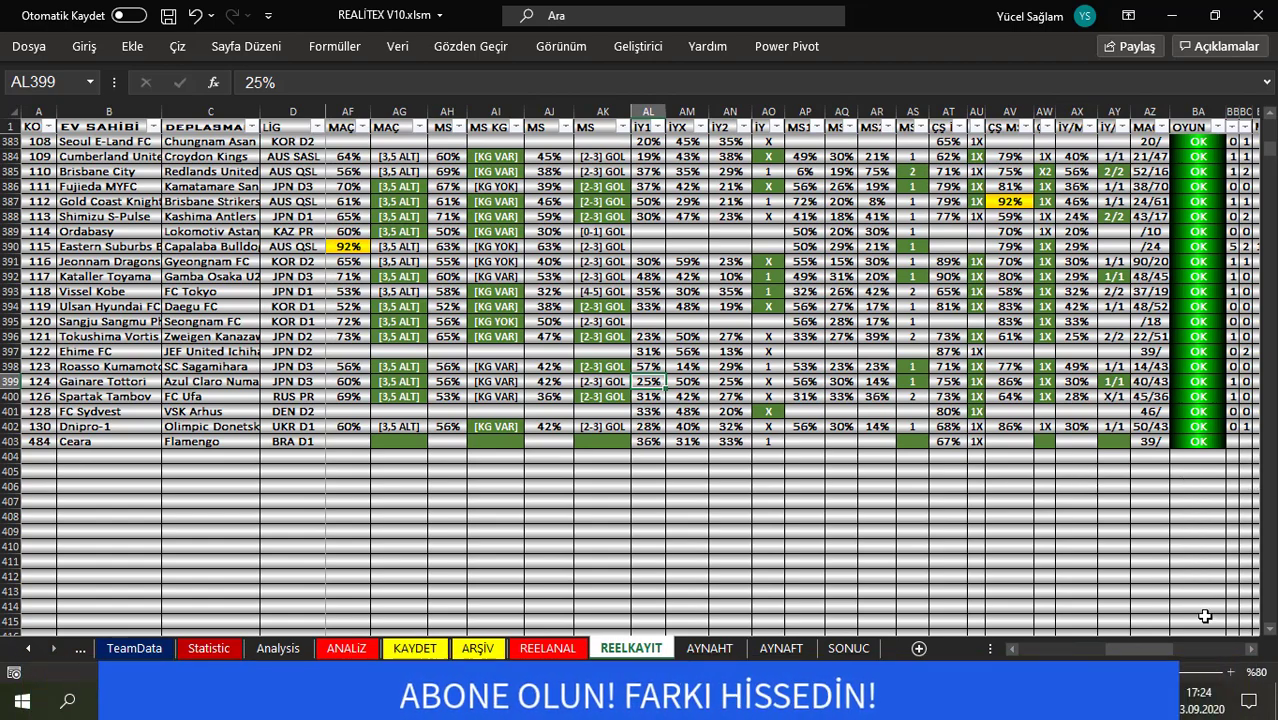
pyautogui.hscroll(5, 1135, 652)
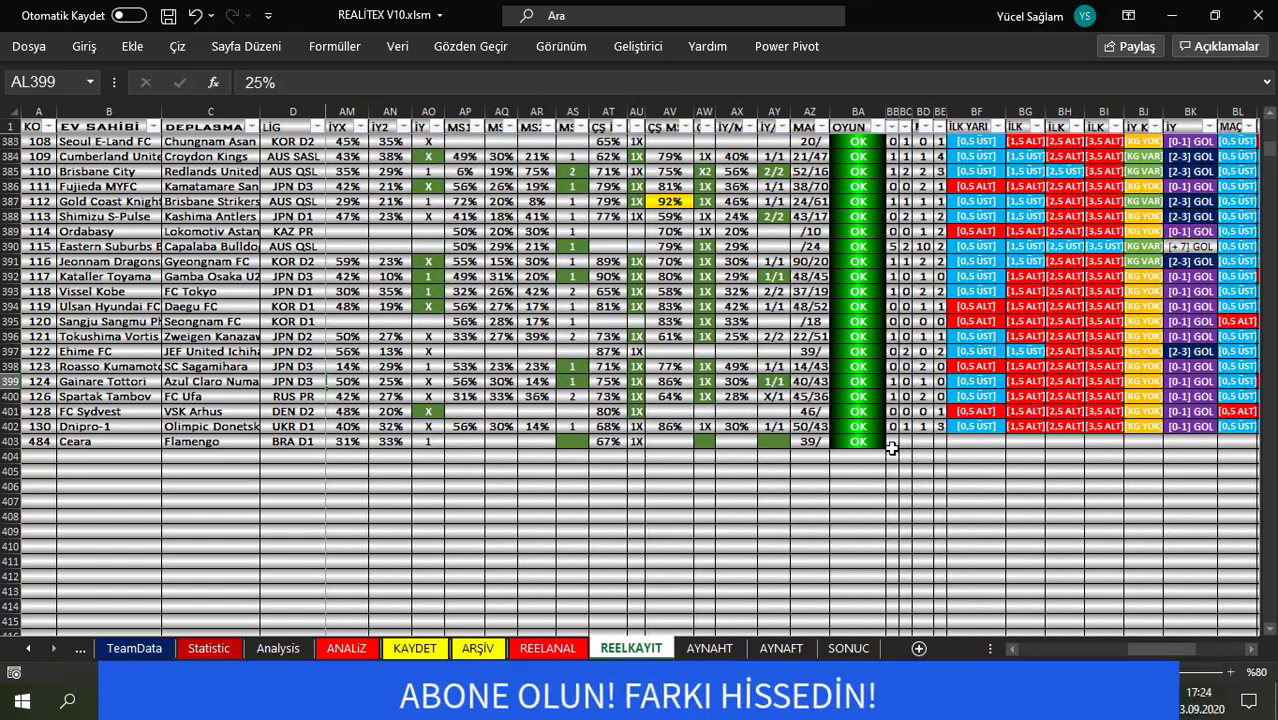
pyautogui.click(900, 441)
pyautogui.click(903, 472)
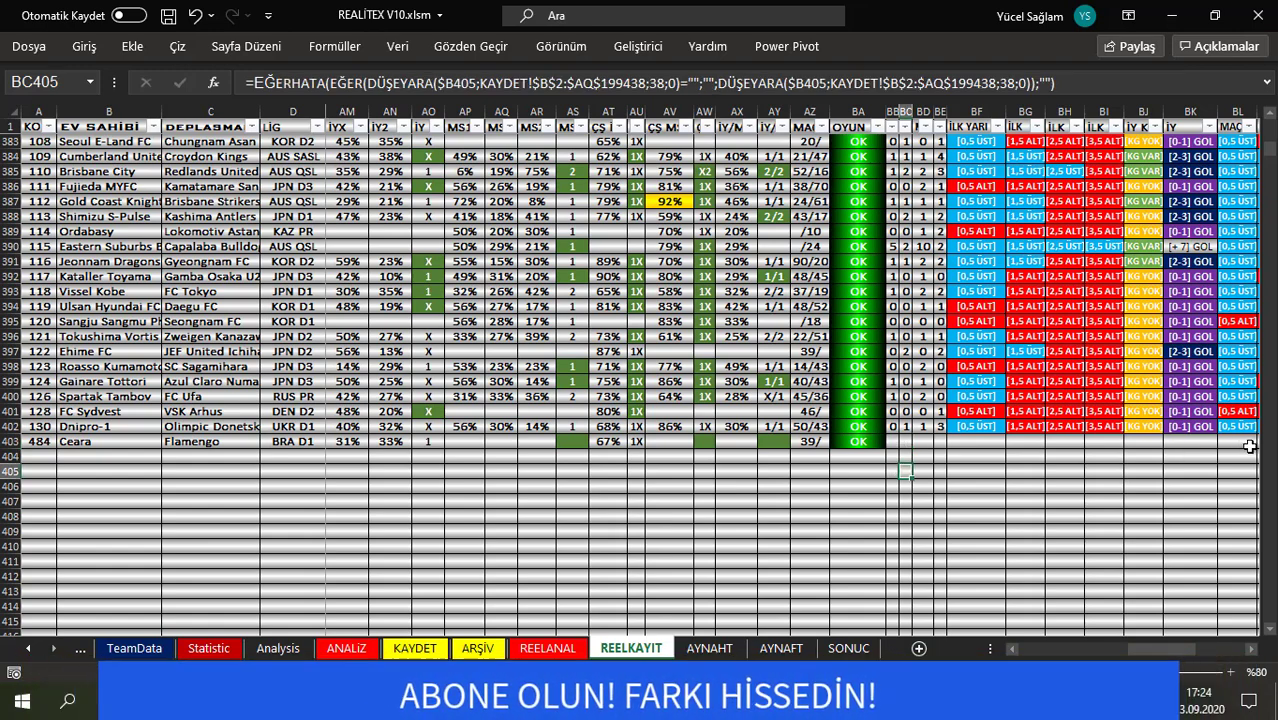
pyautogui.scroll(-2, 1181, 505)
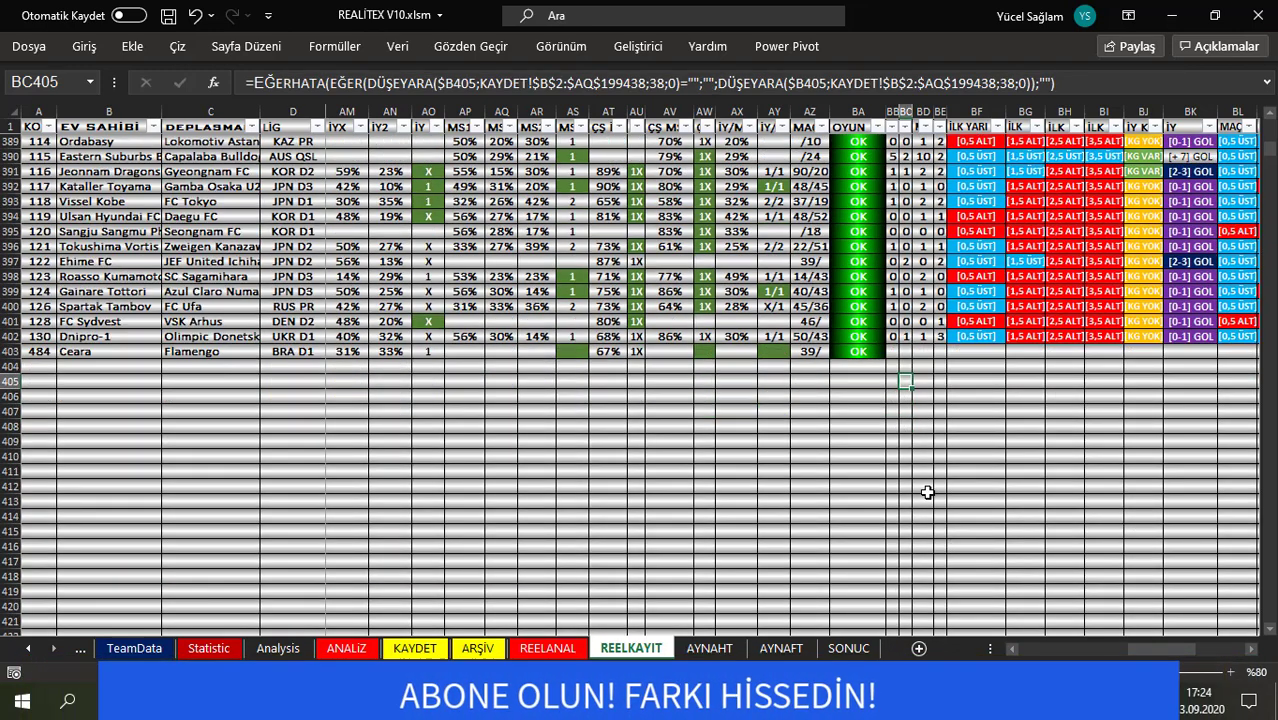
pyautogui.click(905, 472)
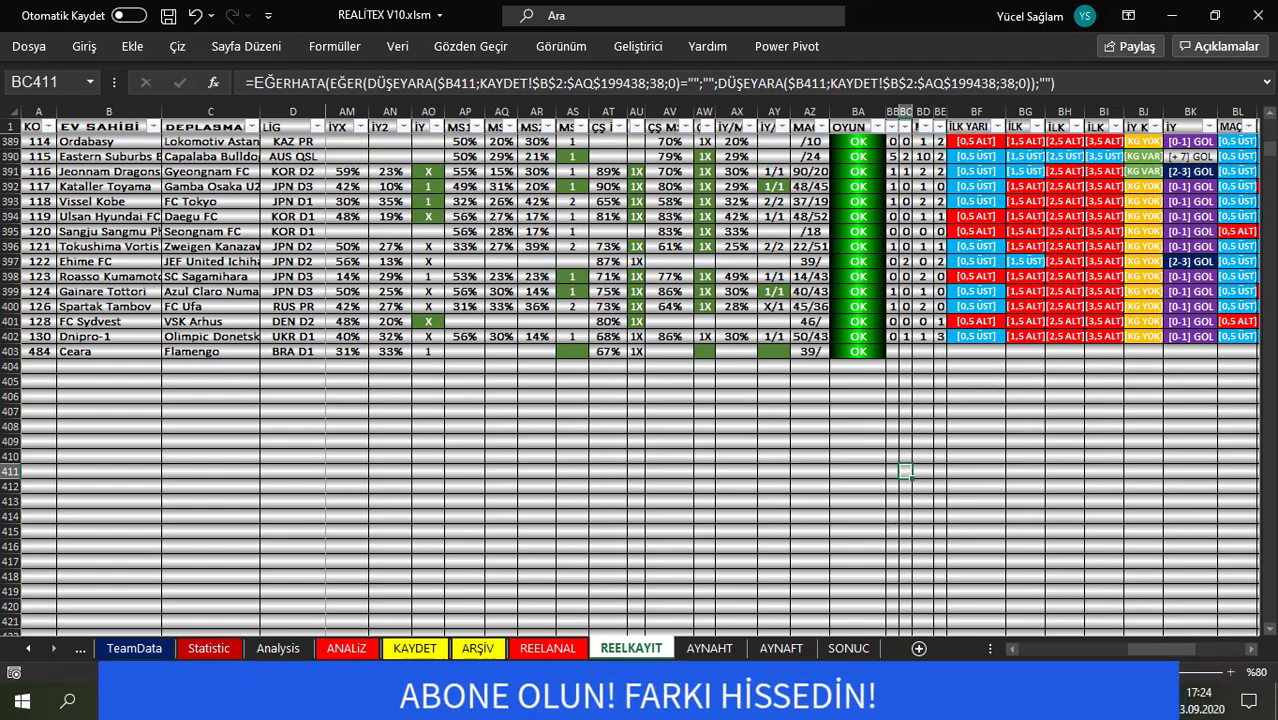
# Look through KAYDET's score and result columns from İY1 SKOR to MAÇ SONU ÜST/ALT, and return to REELKAYIT.
pyautogui.hscroll(-8, 1183, 592)
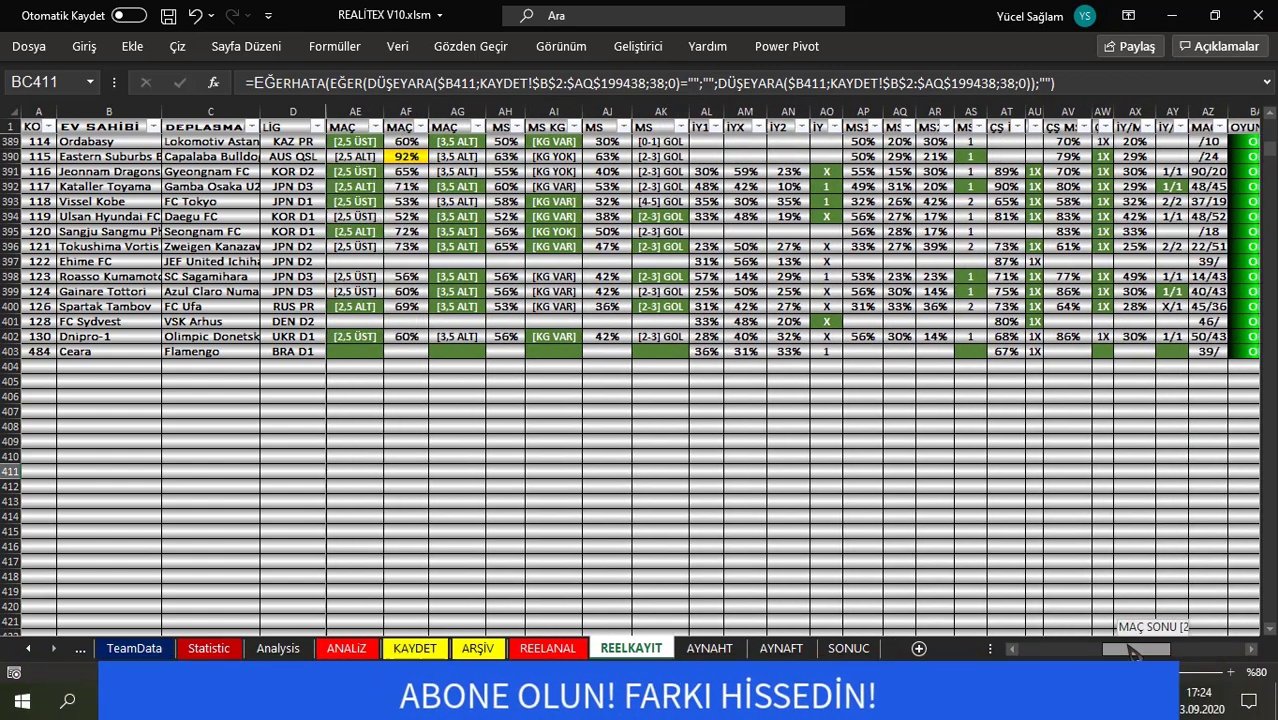
pyautogui.hscroll(3, 1162, 651)
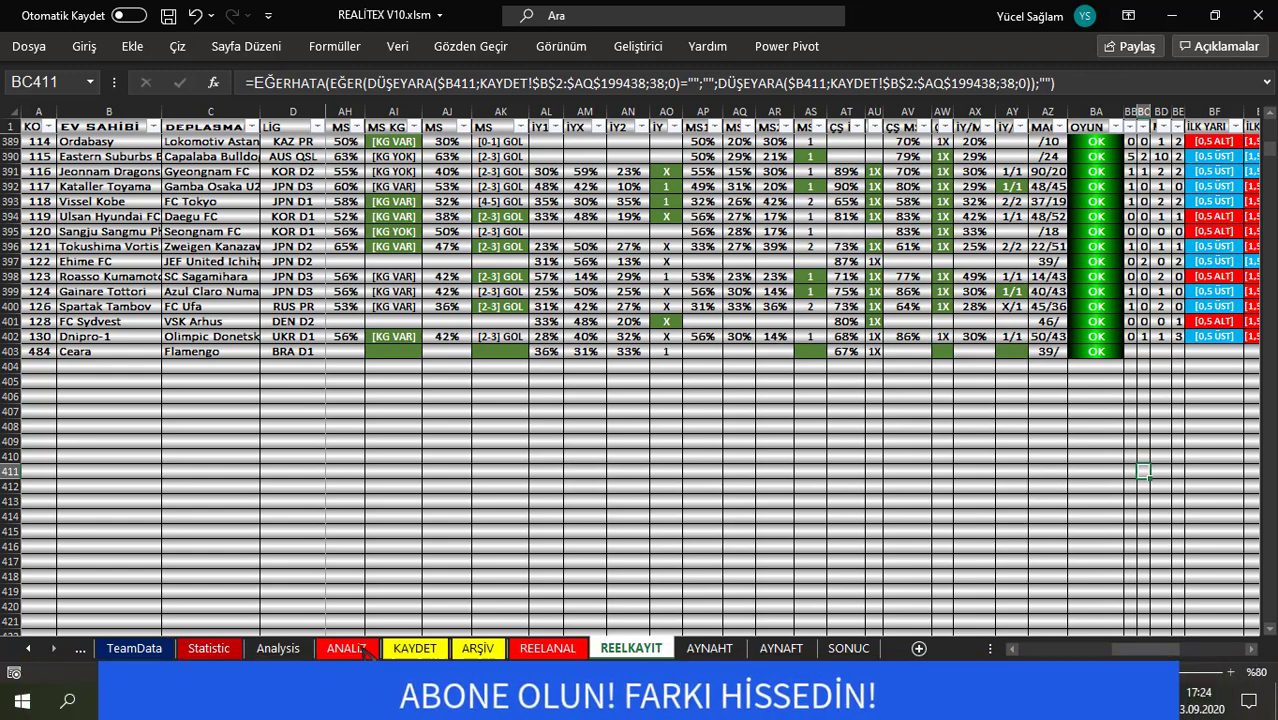
pyautogui.click(412, 648)
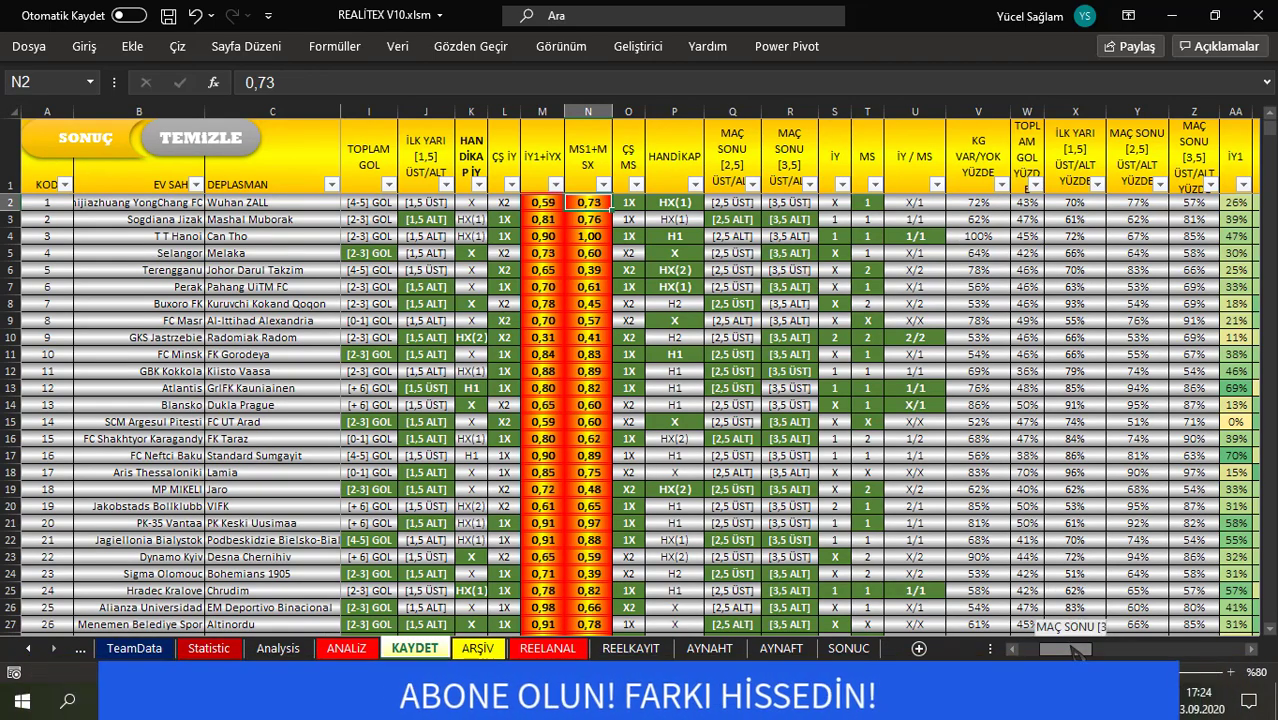
pyautogui.moveTo(1075, 650); pyautogui.dragTo(1140, 650)
pyautogui.scroll(-1, 747, 345)
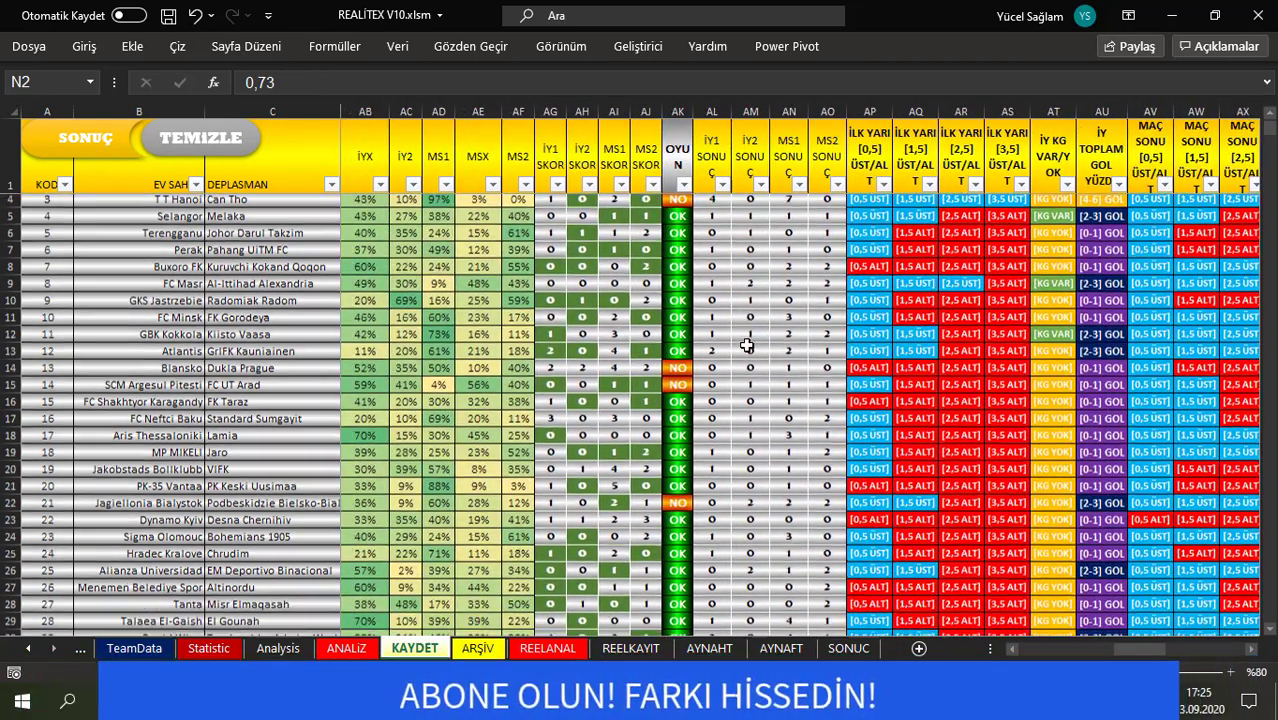
pyautogui.scroll(-20, 747, 345)
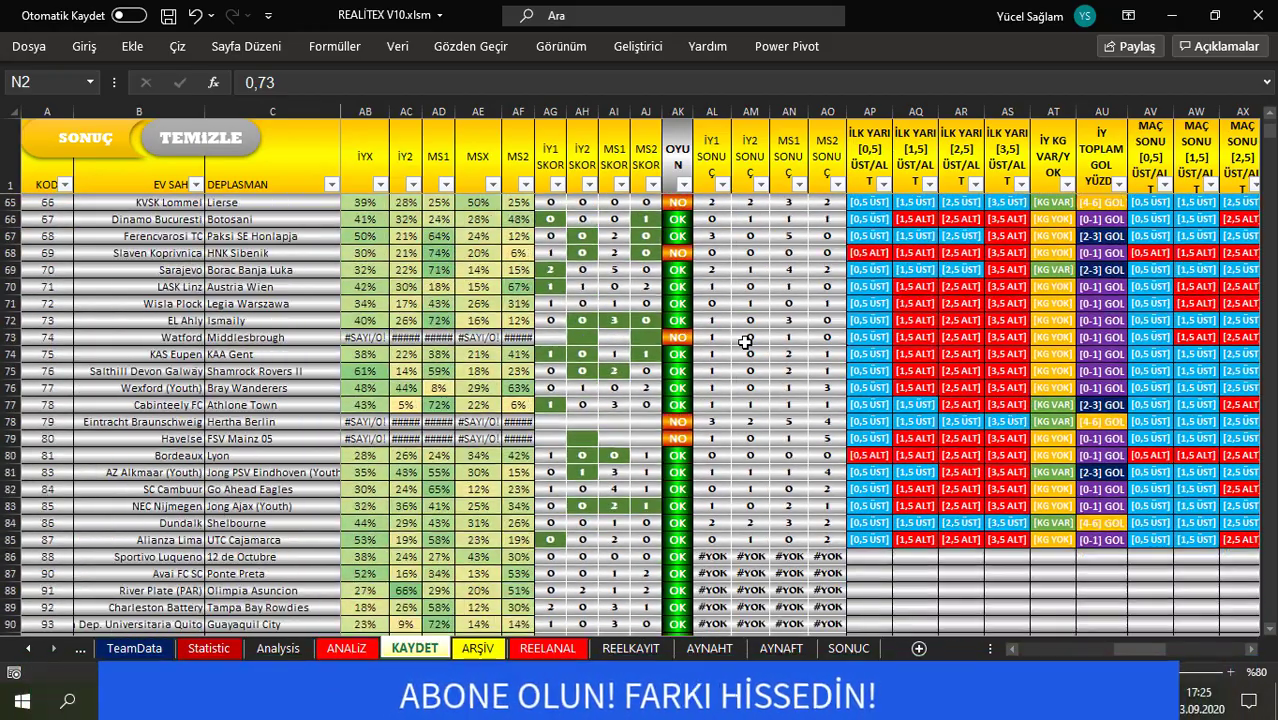
pyautogui.scroll(-6, 745, 342)
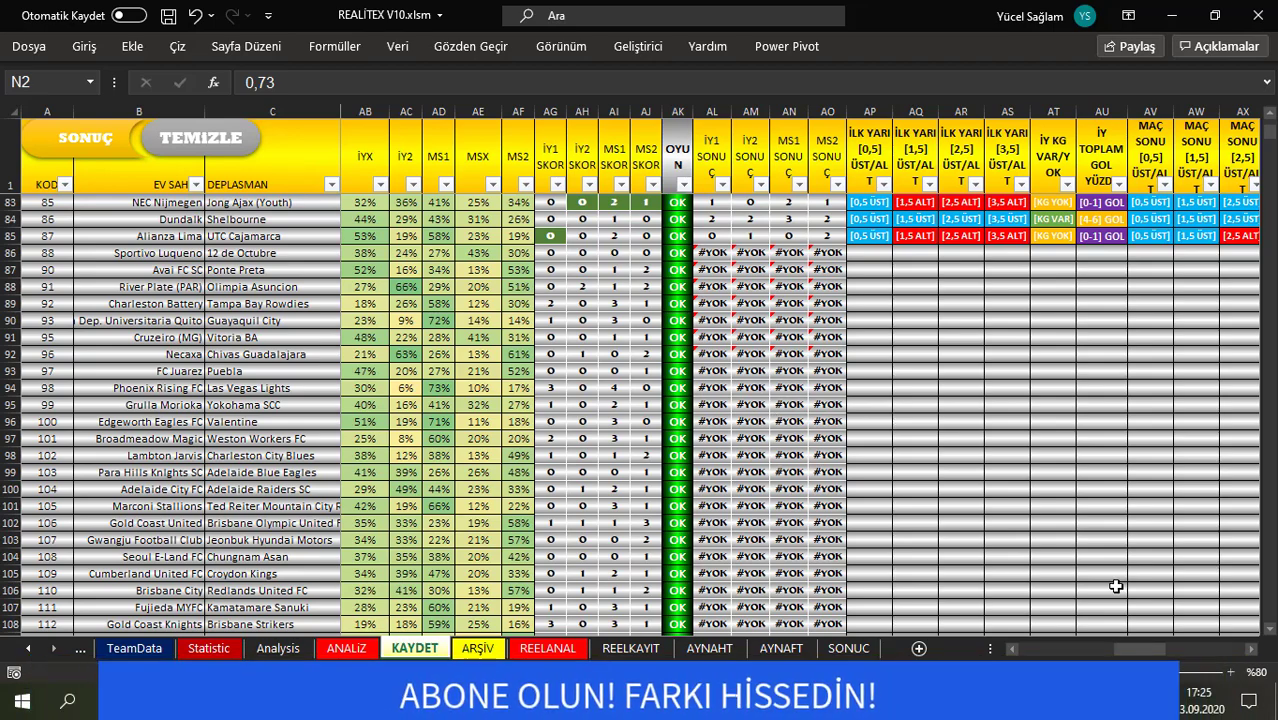
pyautogui.moveTo(1142, 650)
pyautogui.mouseDown()
pyautogui.moveTo(1113, 652)
pyautogui.moveTo(1142, 651)
pyautogui.mouseUp()
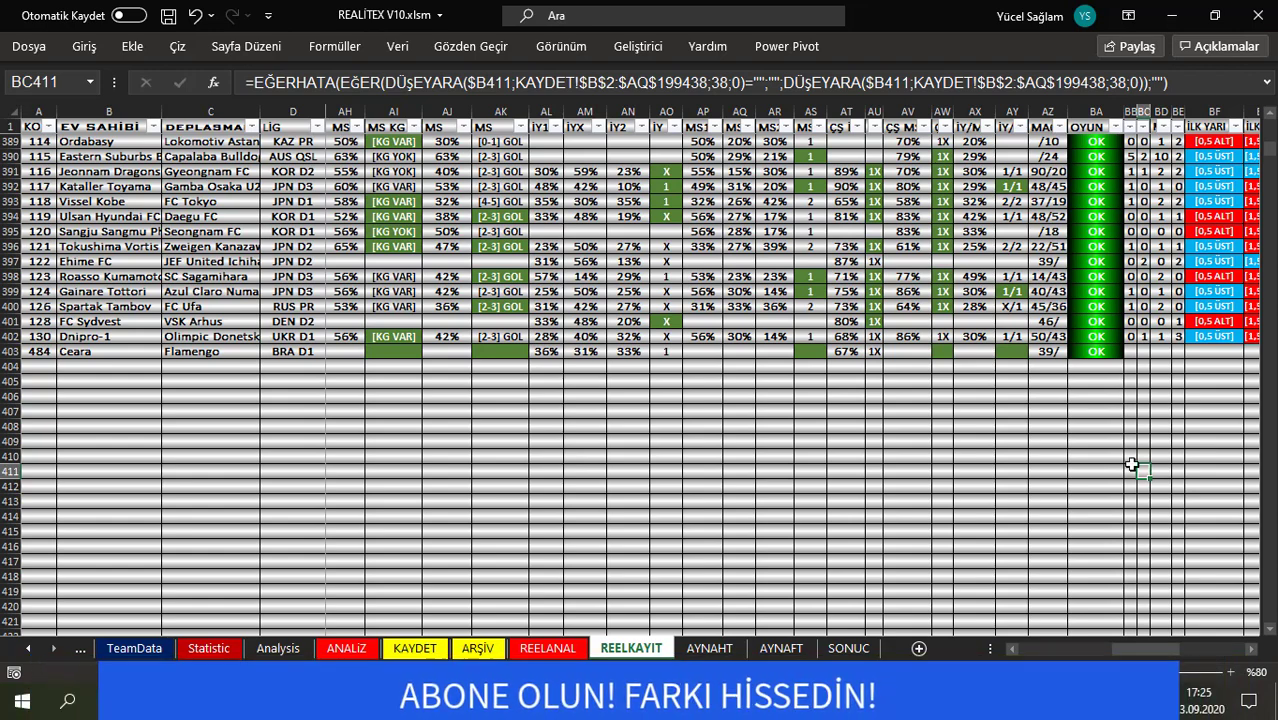
# Copy the score cells BB393:BE402 in REELKAYIT and paste them back in place as values only.
pyautogui.moveTo(1131, 201); pyautogui.dragTo(1186, 341)
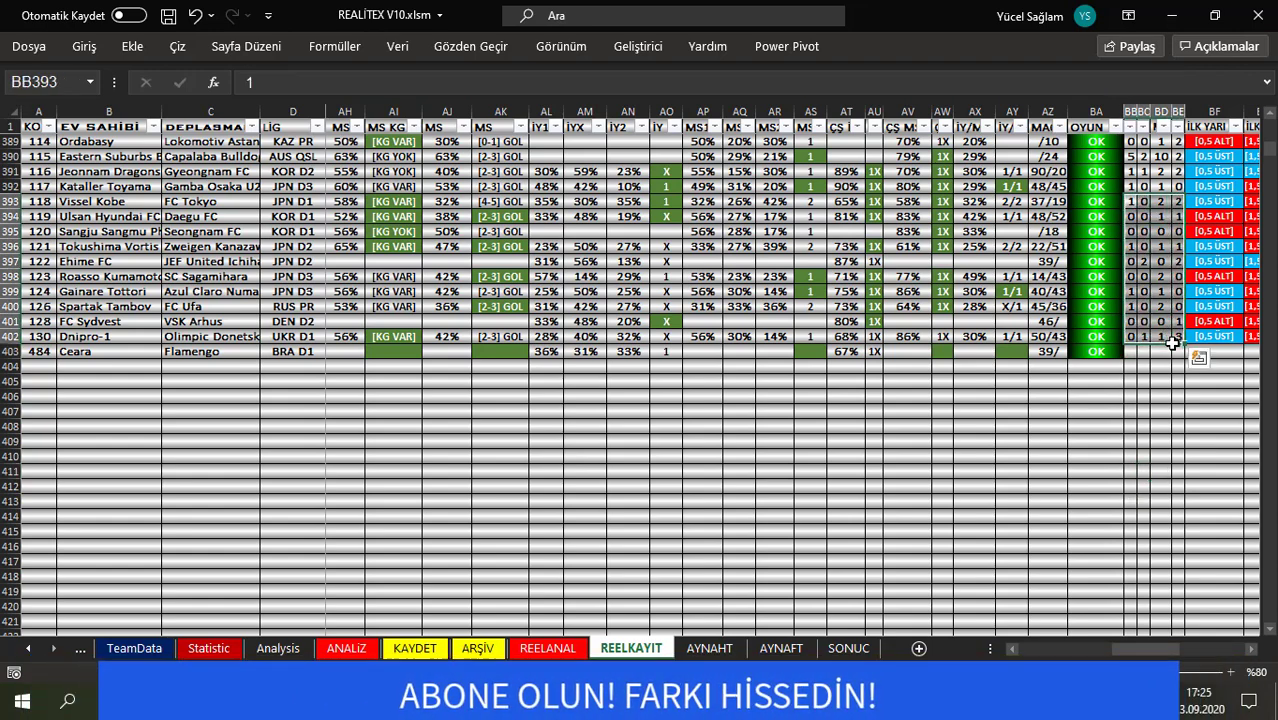
pyautogui.click(84, 48)
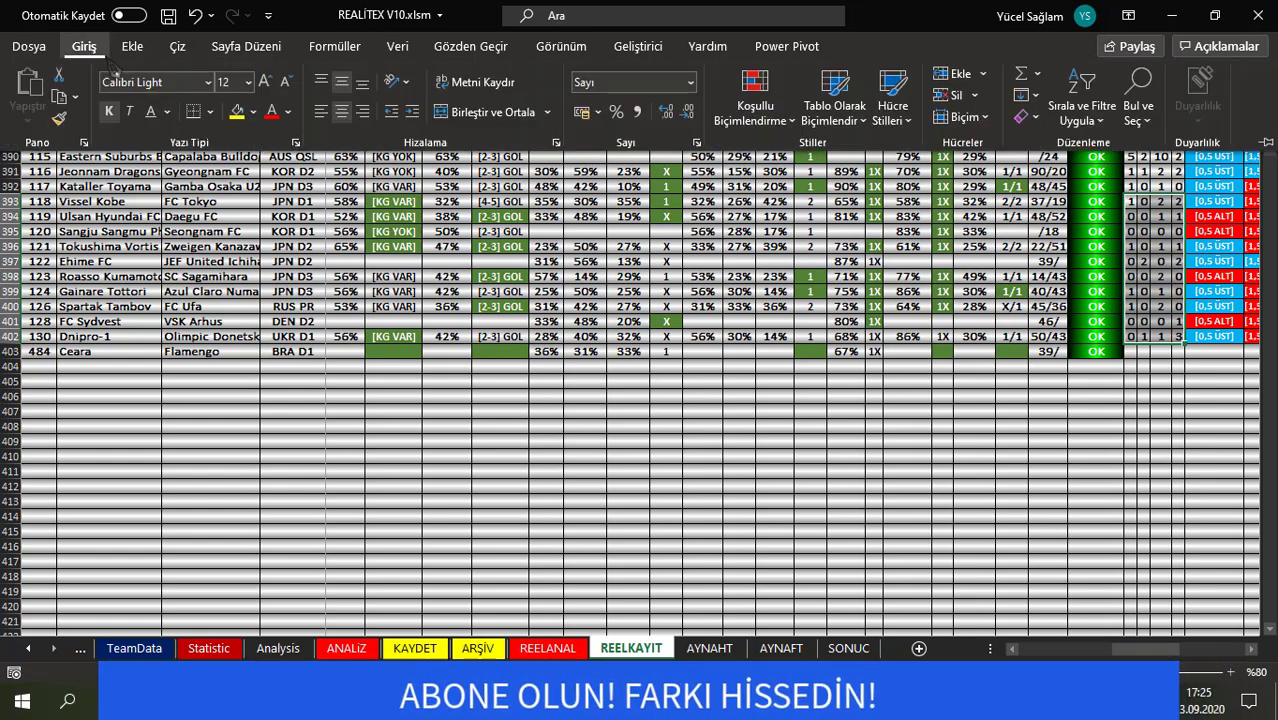
pyautogui.click(60, 96)
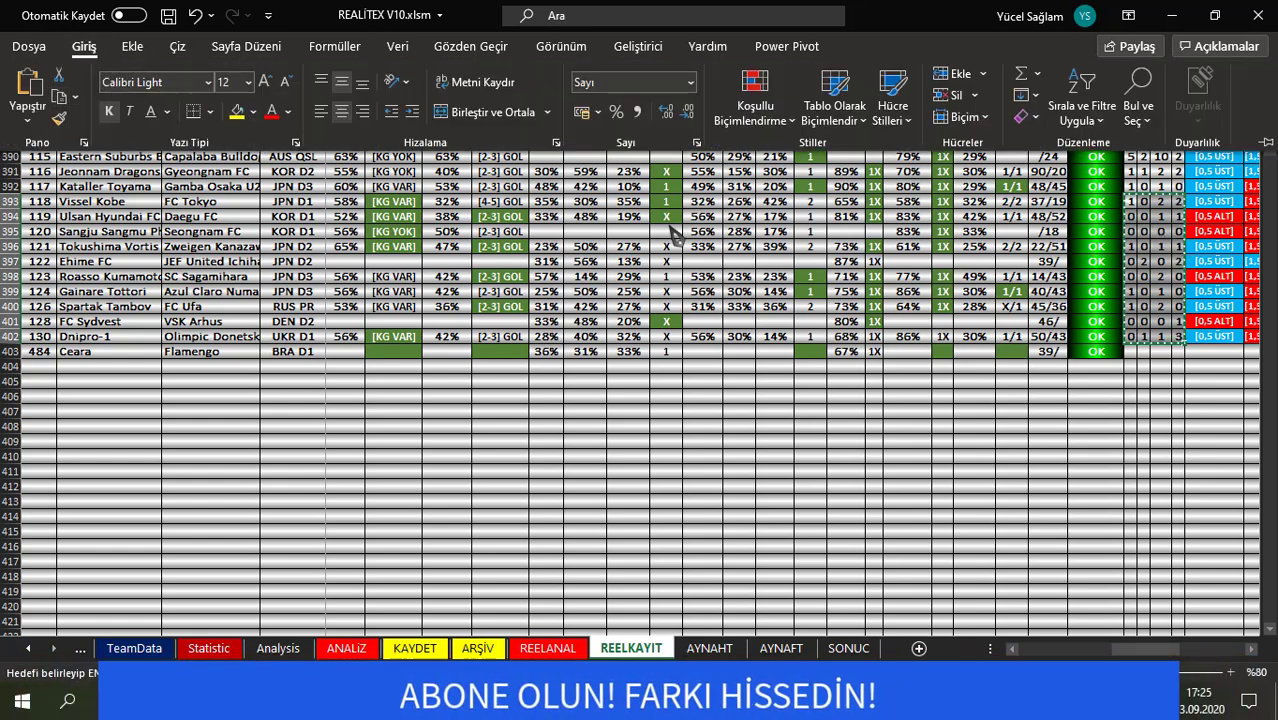
pyautogui.click(84, 46)
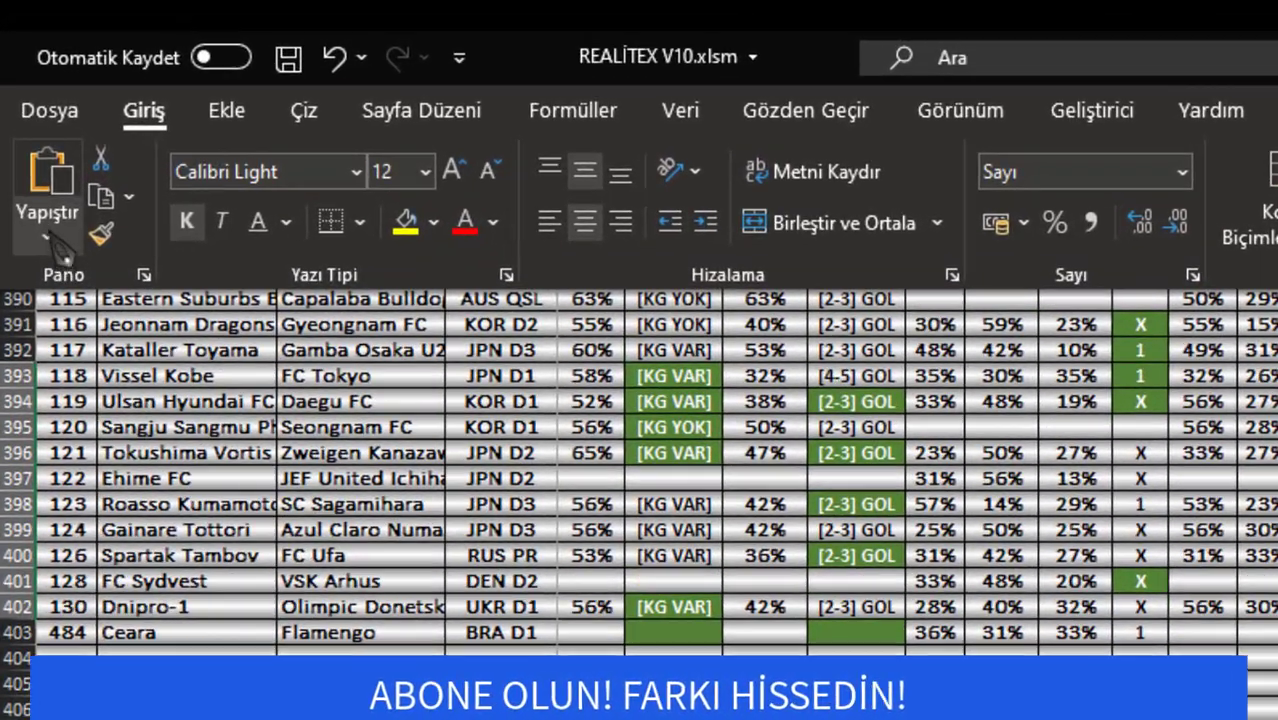
pyautogui.click(42, 211)
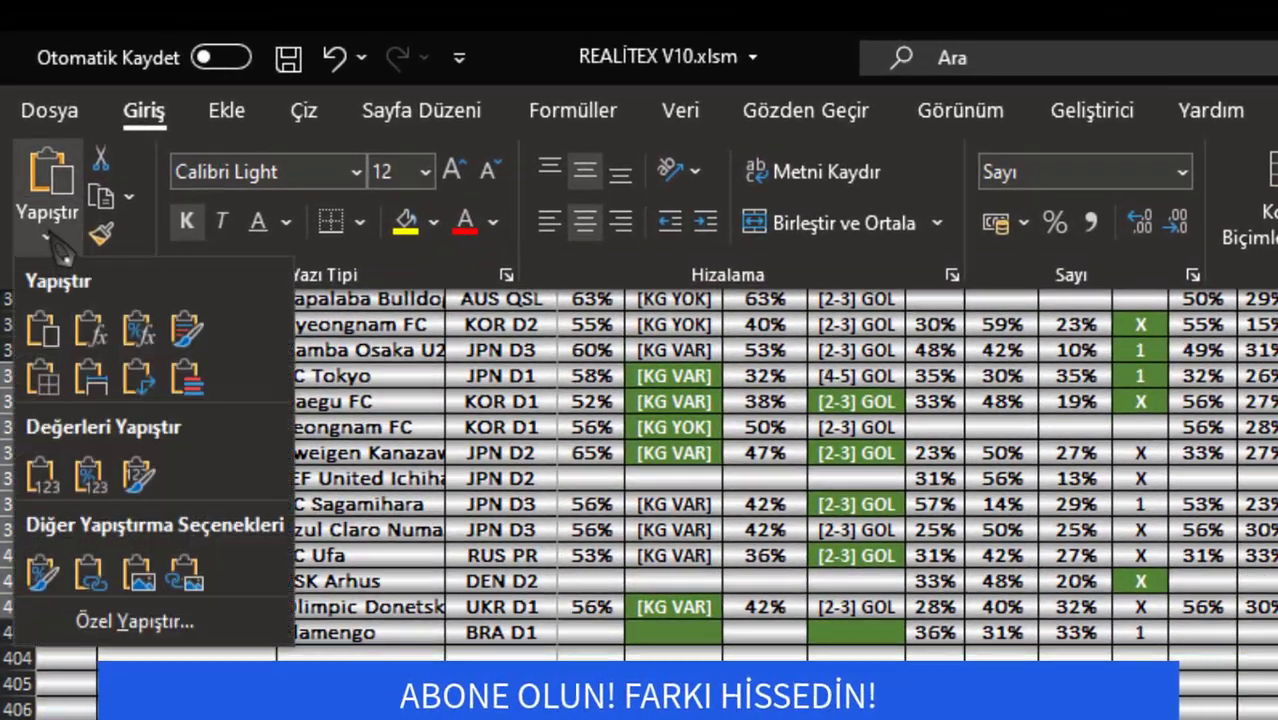
pyautogui.click(48, 488)
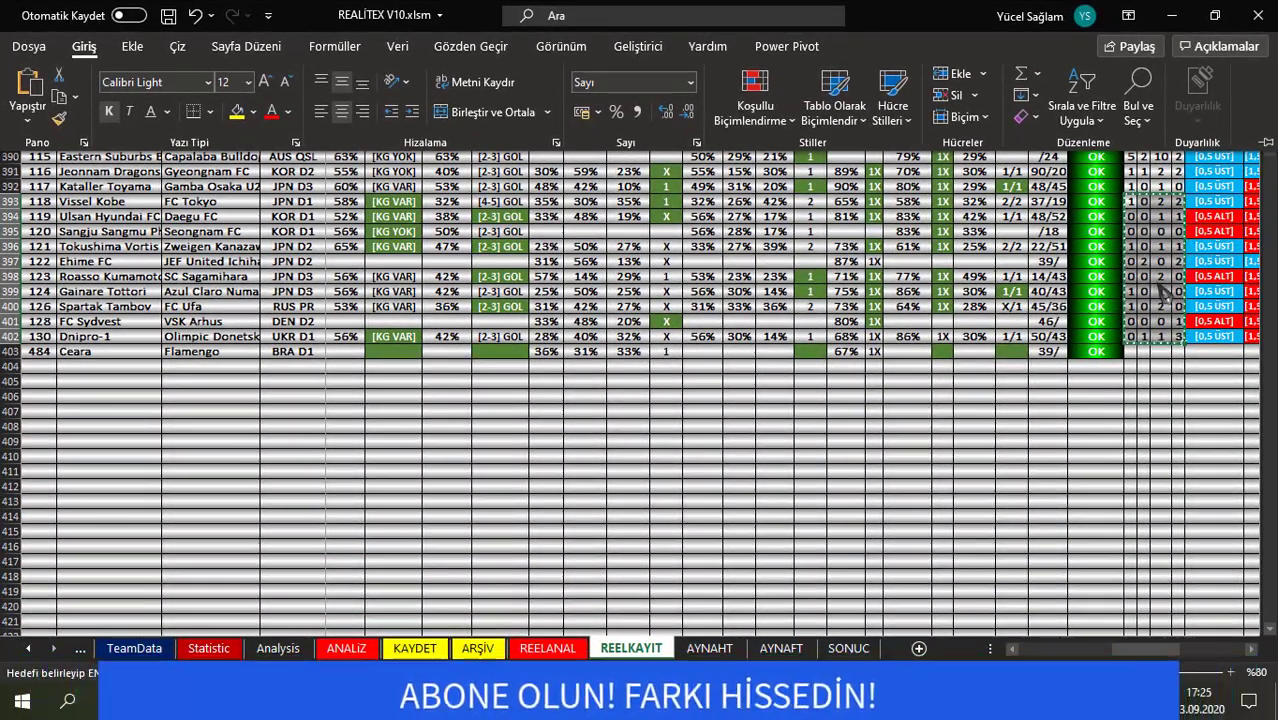
pyautogui.hotkey('ctrl', 'F1')
pyautogui.click(1158, 290)
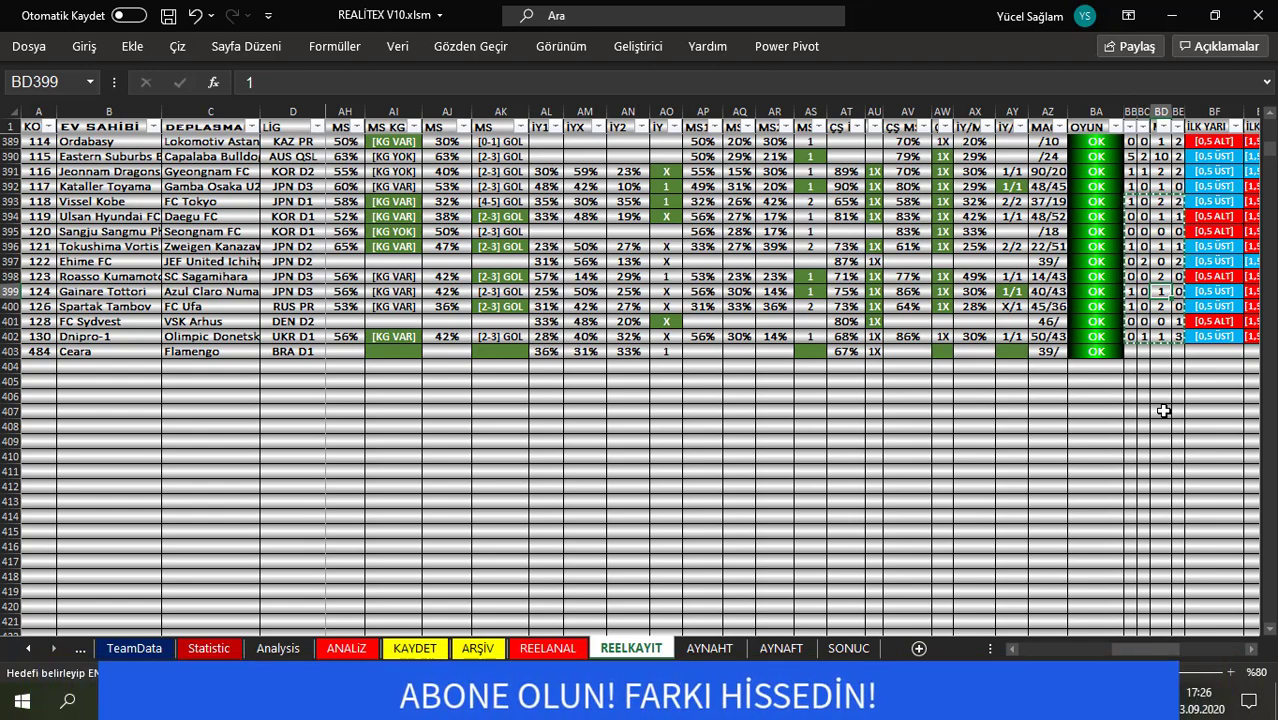
pyautogui.press('Escape')
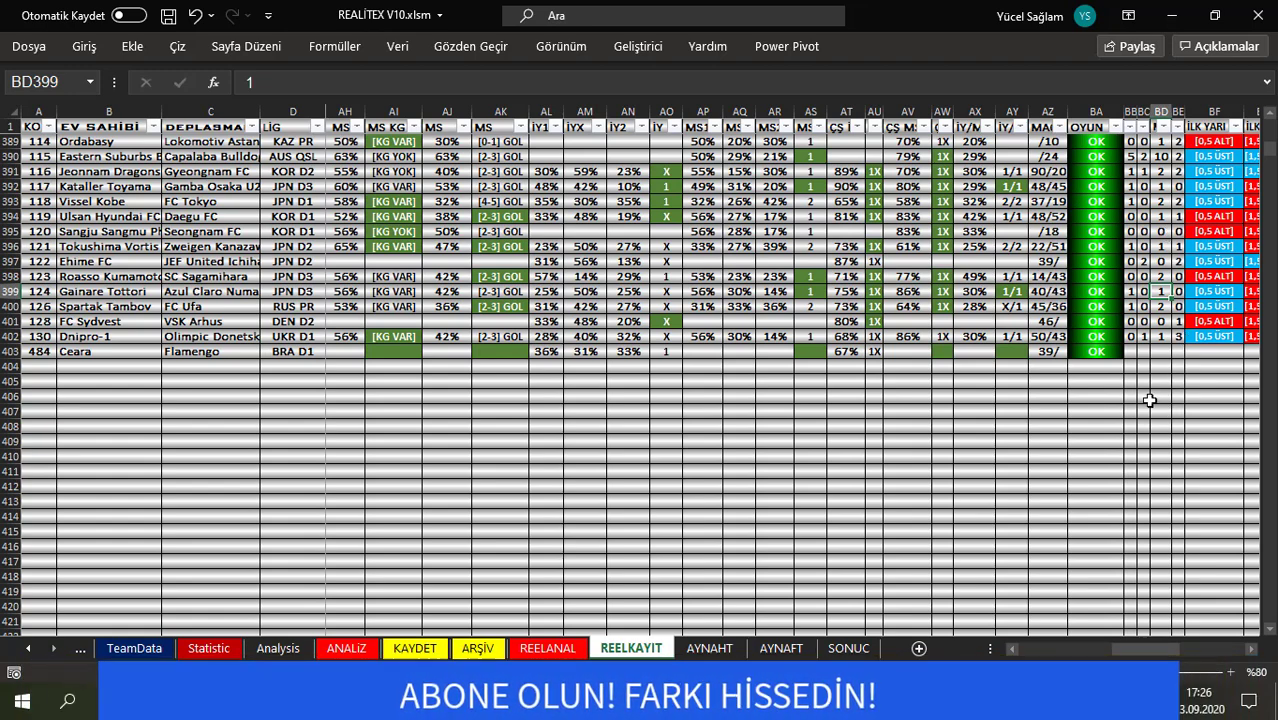
# Inspect the score lookup formula in BD411, and look through the OYUN and result columns of the records in KAYDET.
pyautogui.moveTo(1141, 428); pyautogui.dragTo(1178, 428)
pyautogui.click(1160, 470)
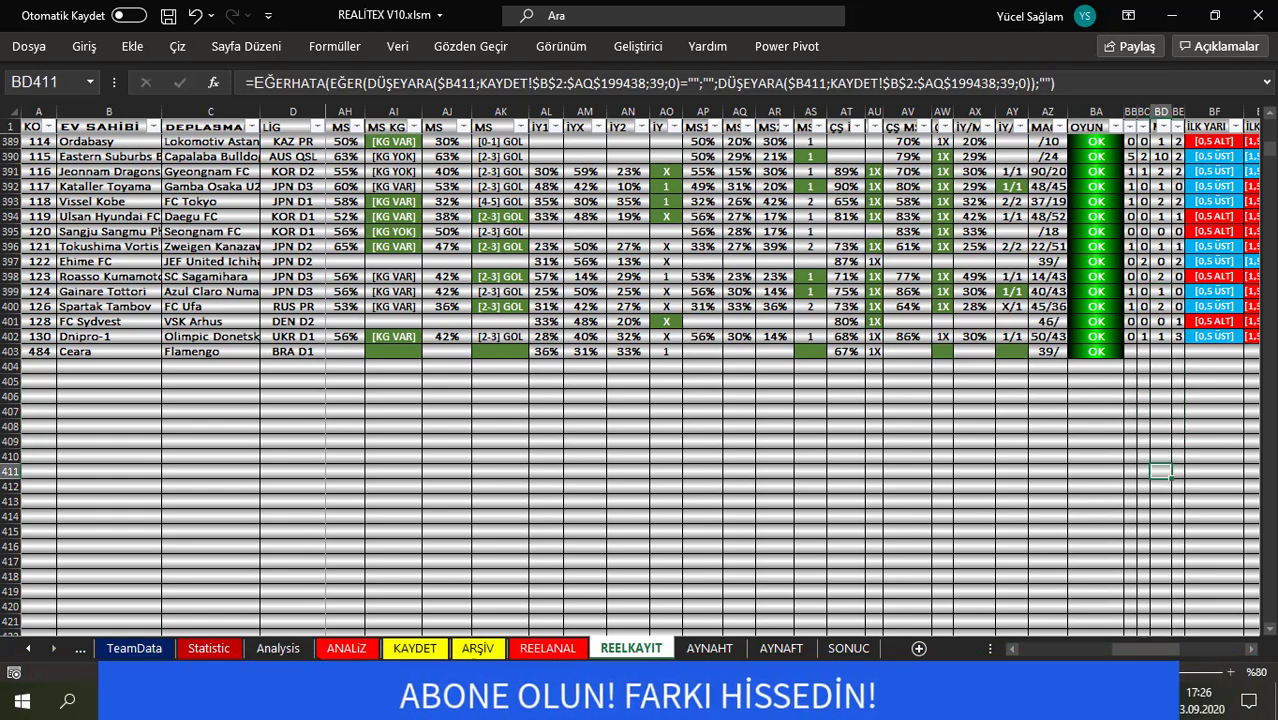
pyautogui.click(414, 648)
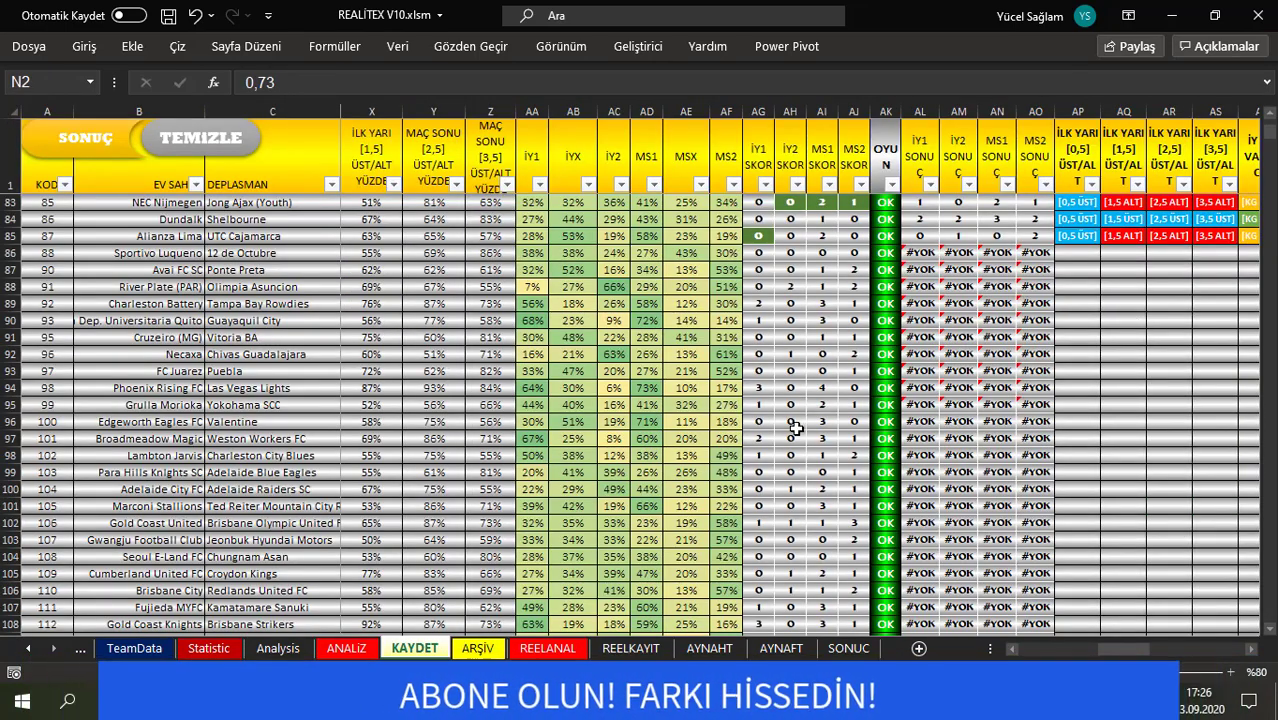
pyautogui.scroll(4, 795, 428)
pyautogui.click(34, 236)
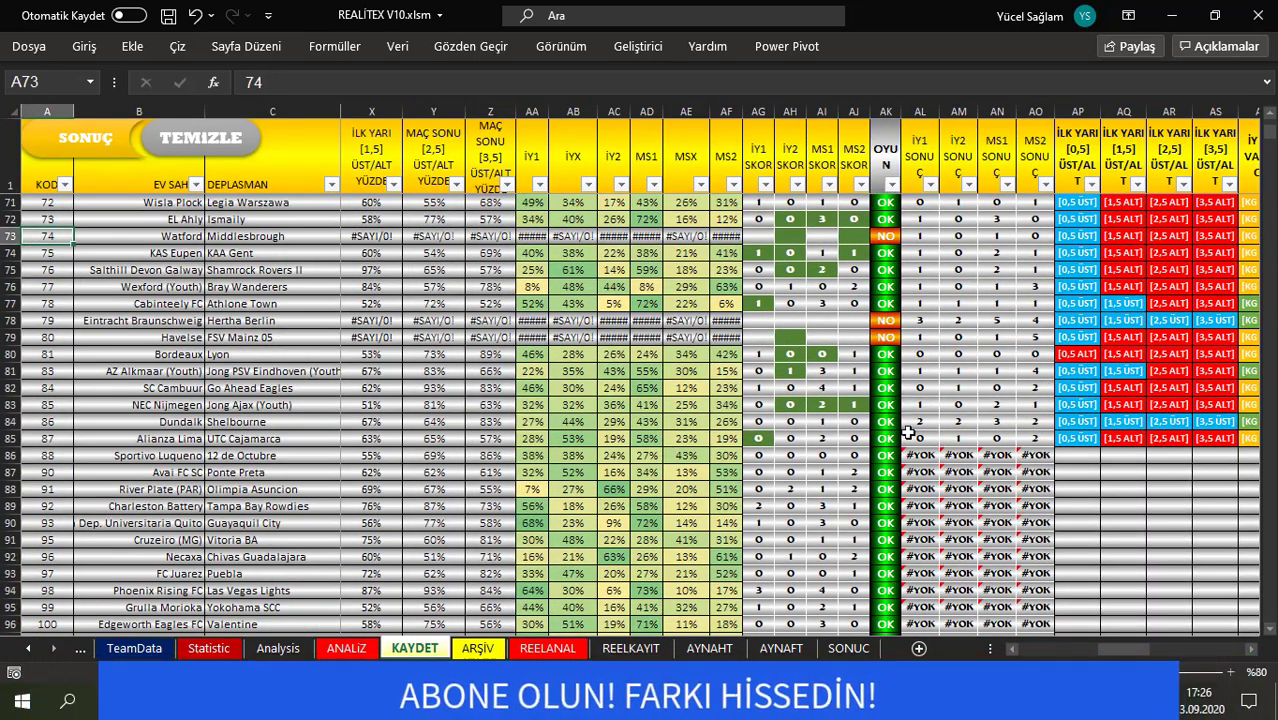
pyautogui.scroll(5, 1008, 414)
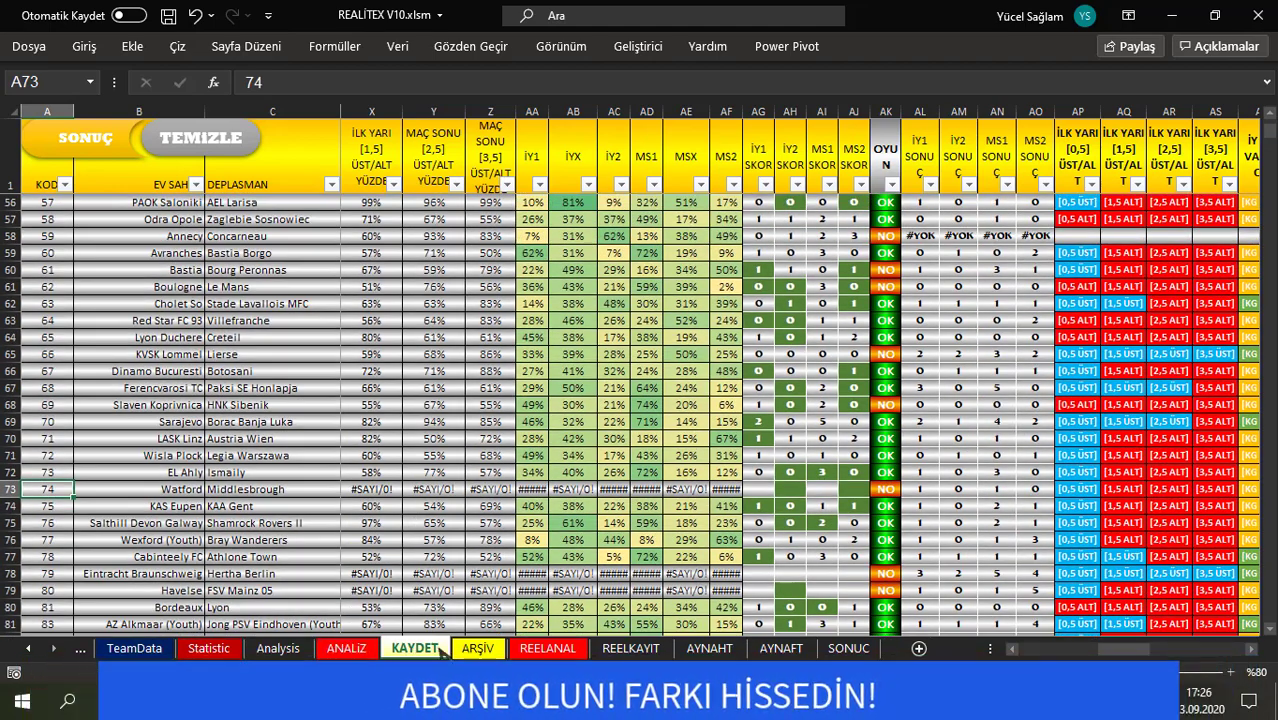
# Examine the score, OYUN and result columns of the last archived records in ARŞİV.
pyautogui.click(477, 648)
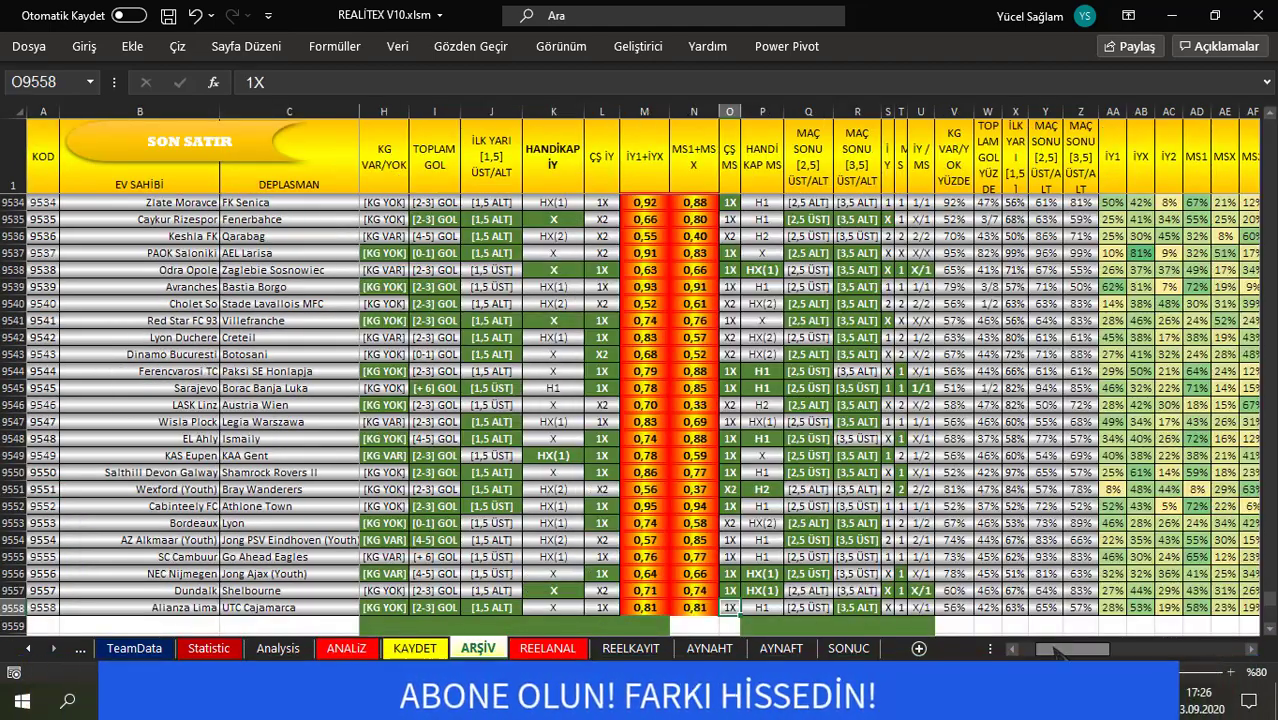
pyautogui.moveTo(1070, 651); pyautogui.dragTo(1115, 651)
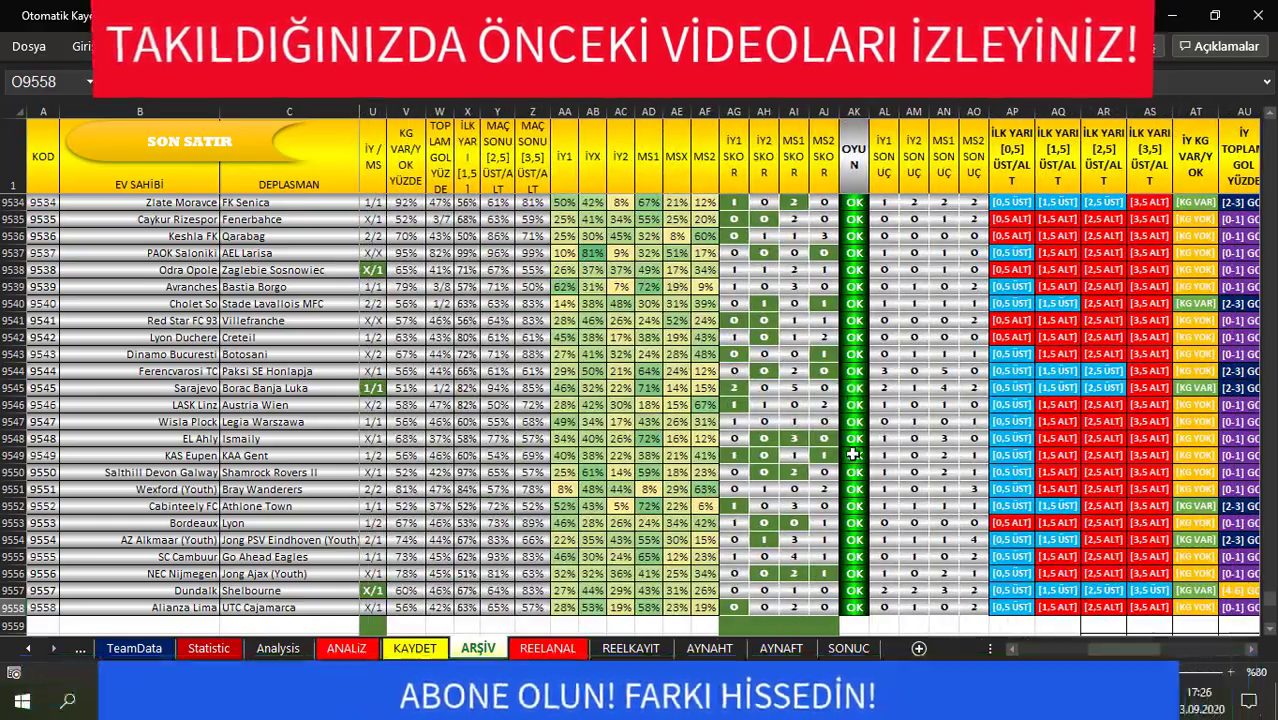
pyautogui.scroll(15, 851, 504)
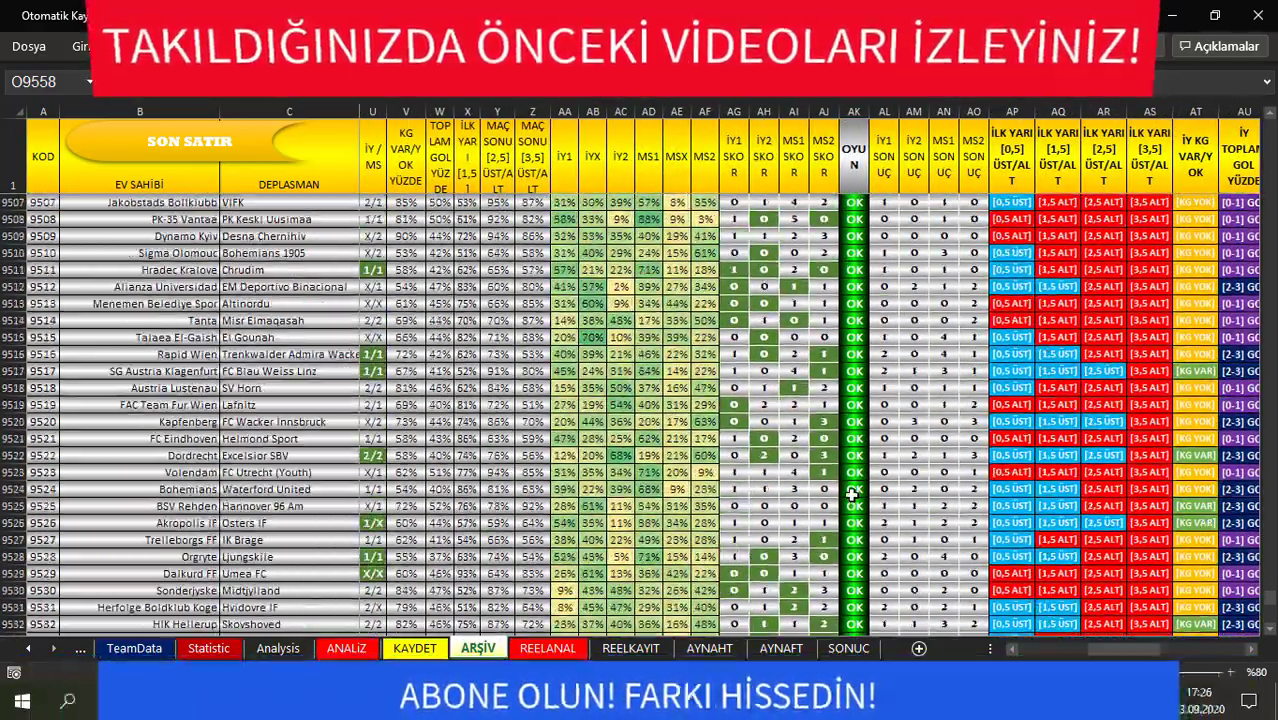
pyautogui.scroll(-18, 851, 489)
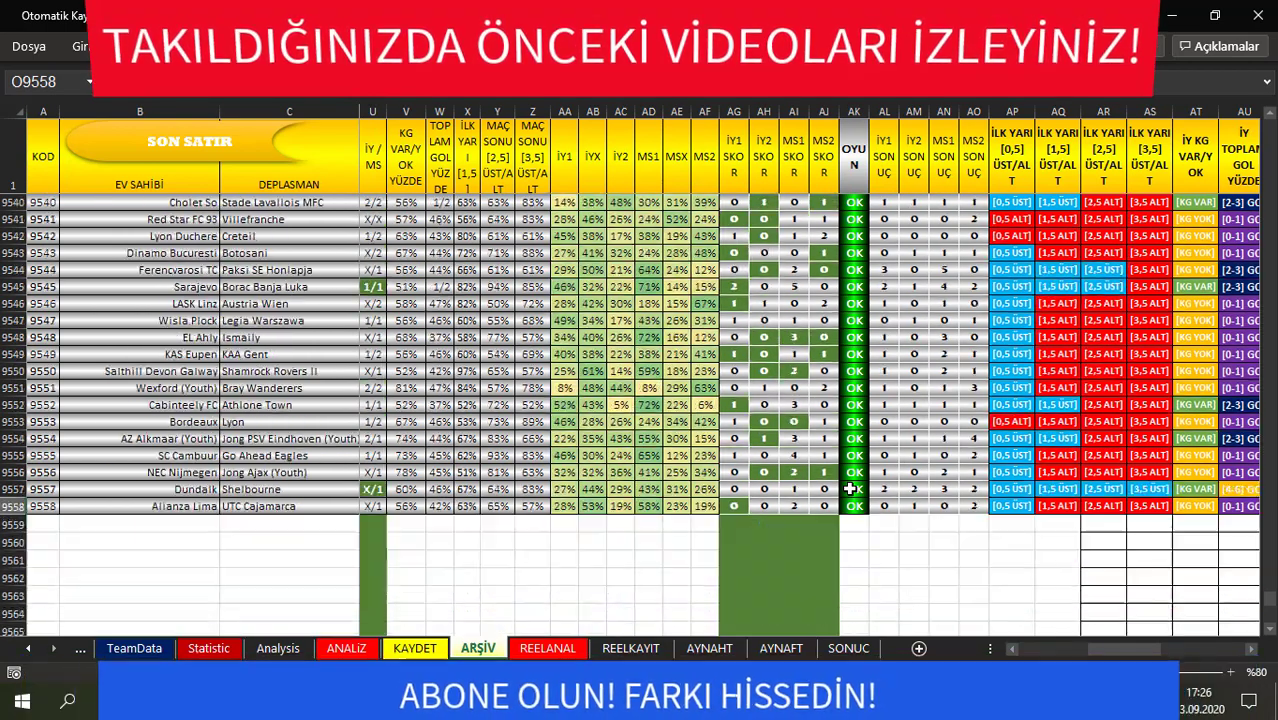
# Filter KAYDET's OYUN column to show only the OK records.
pyautogui.hotkey('ctrl', 'pageup')
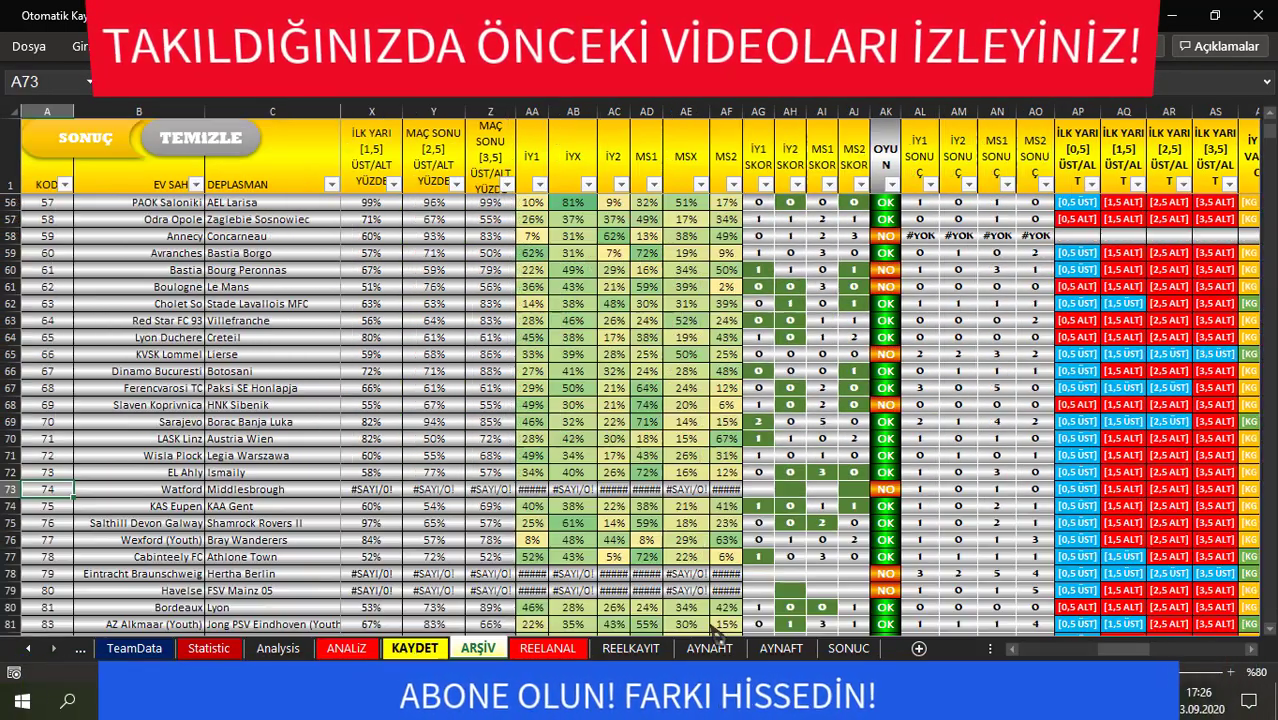
pyautogui.click(894, 189)
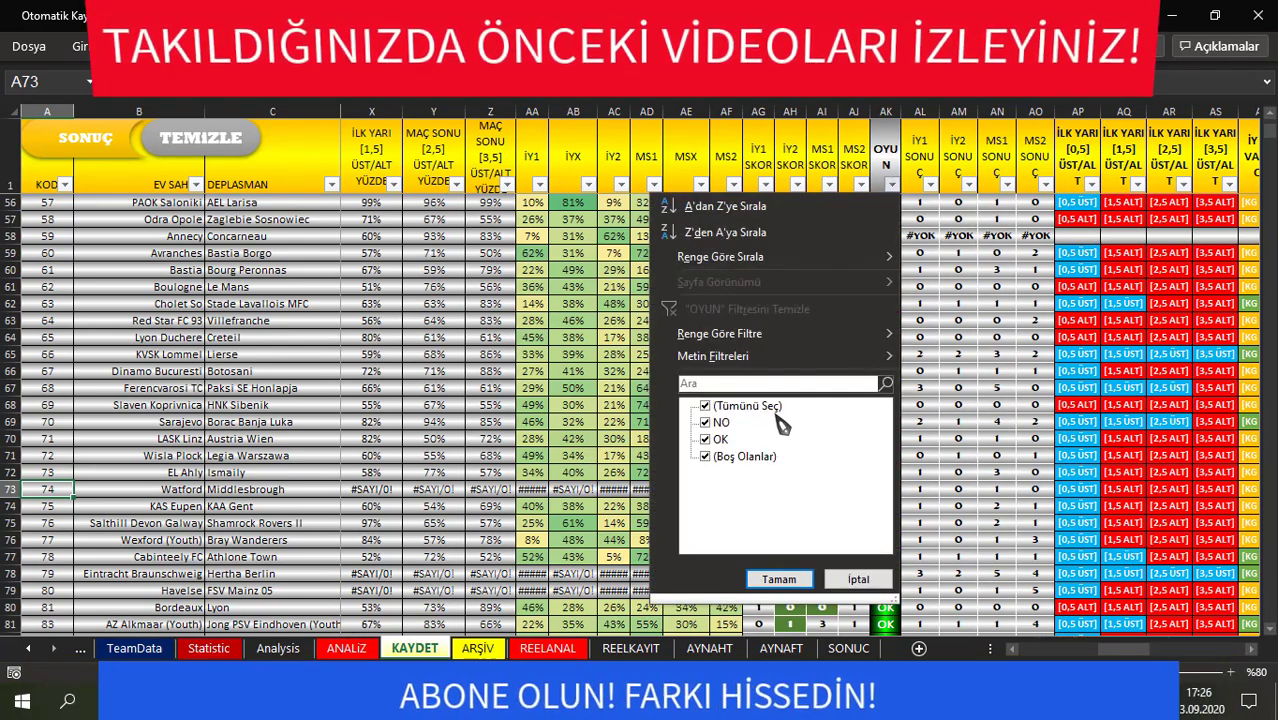
pyautogui.click(757, 414)
pyautogui.click(718, 439)
pyautogui.click(785, 582)
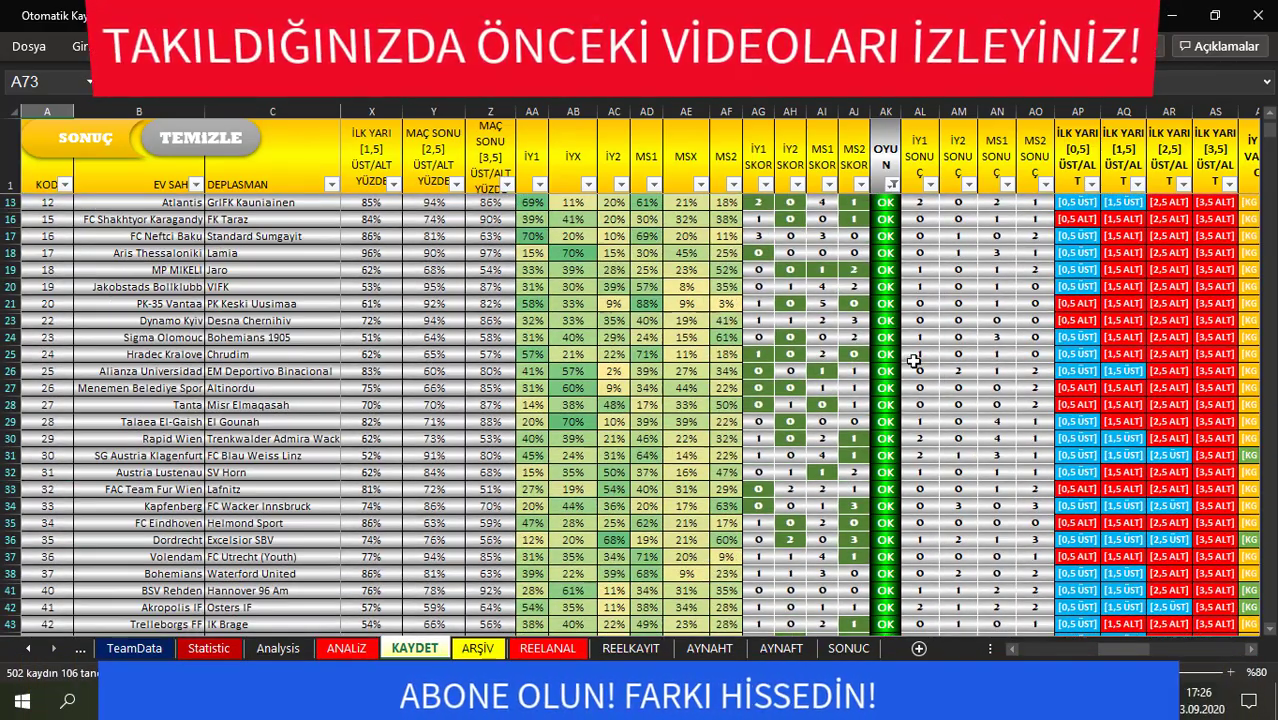
# Copy the filtered KAYDET records in A33:AO55, from FAC Team Fur Wien through Keshla FK.
pyautogui.scroll(-9, 907, 440)
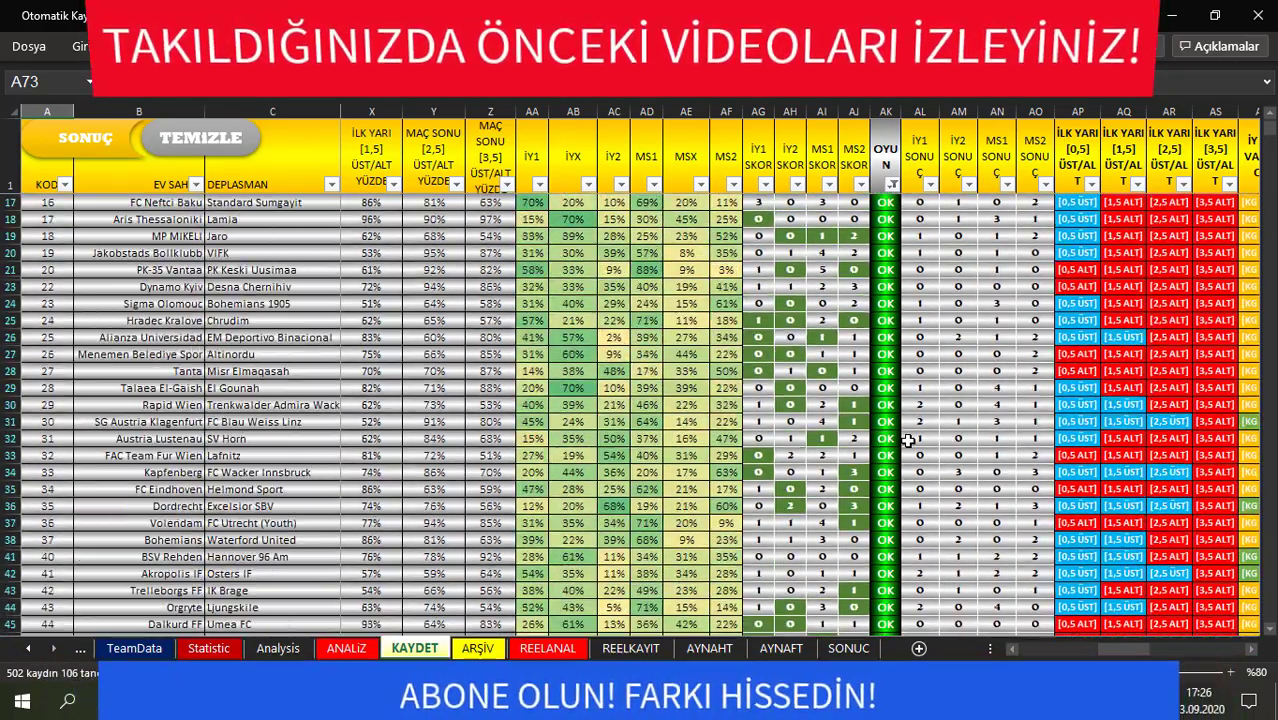
pyautogui.click(61, 274)
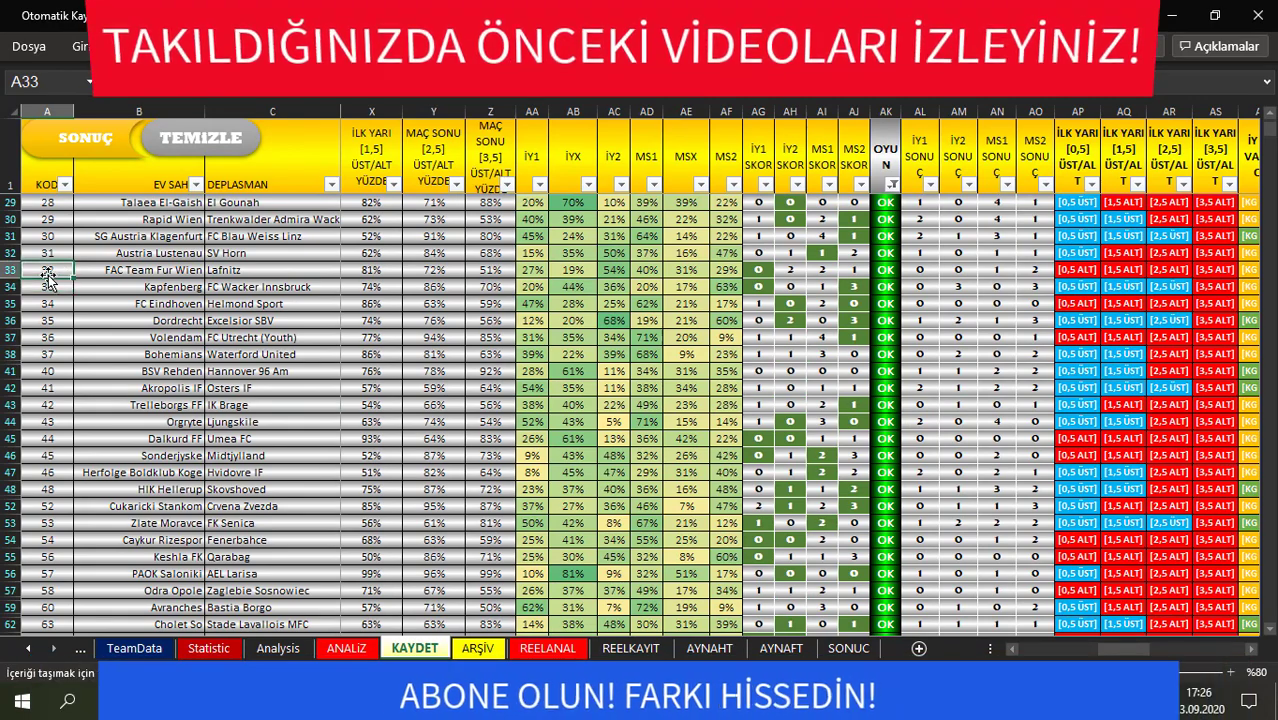
pyautogui.keyDown('shift'); pyautogui.click(1033, 554); pyautogui.keyUp('shift')
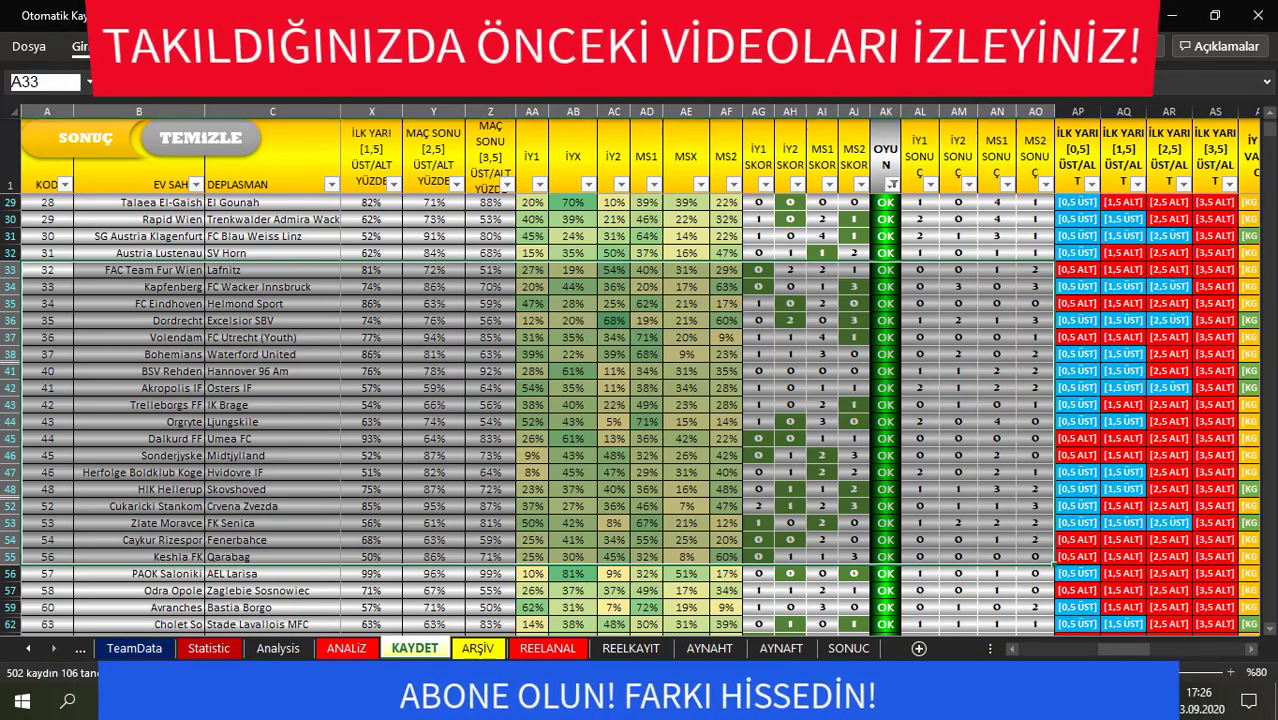
pyautogui.click(80, 46)
pyautogui.click(59, 97)
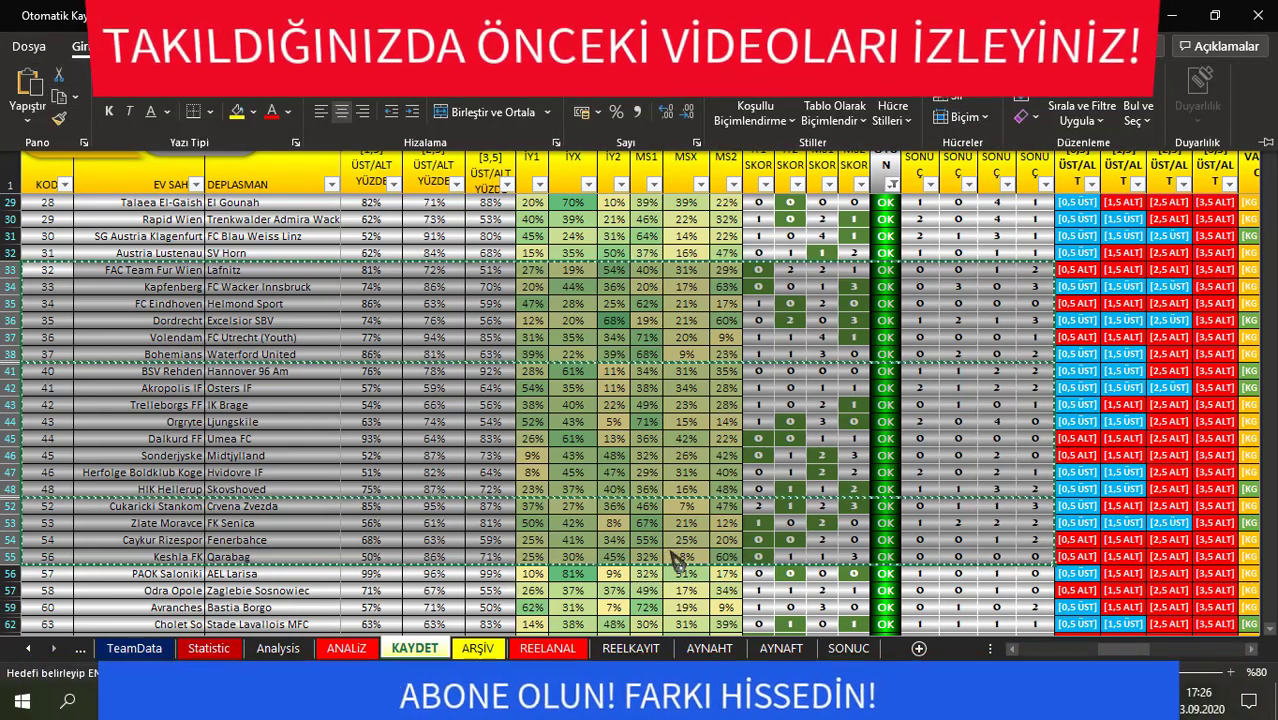
# Preview pasting the copied records at A9559 in ARŞİV with values and source formatting, without applying it.
pyautogui.click(478, 648)
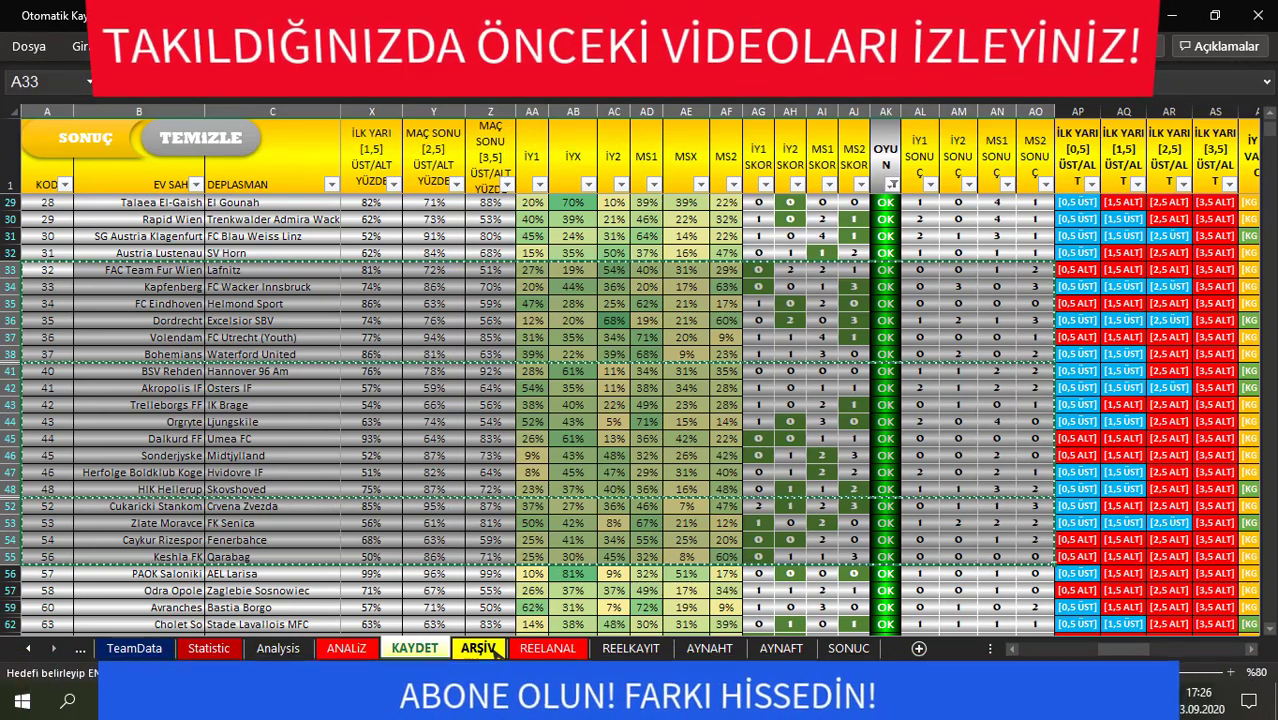
pyautogui.hotkey('ctrl', 'v')
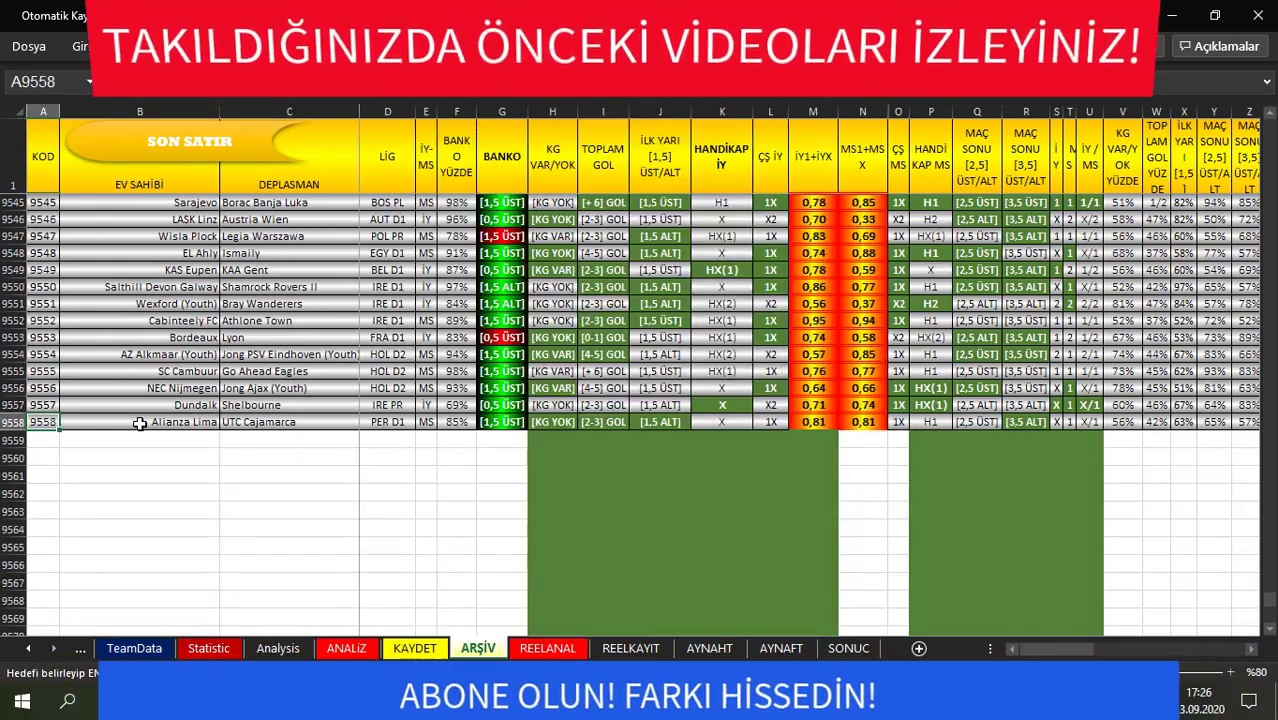
pyautogui.click(33, 441)
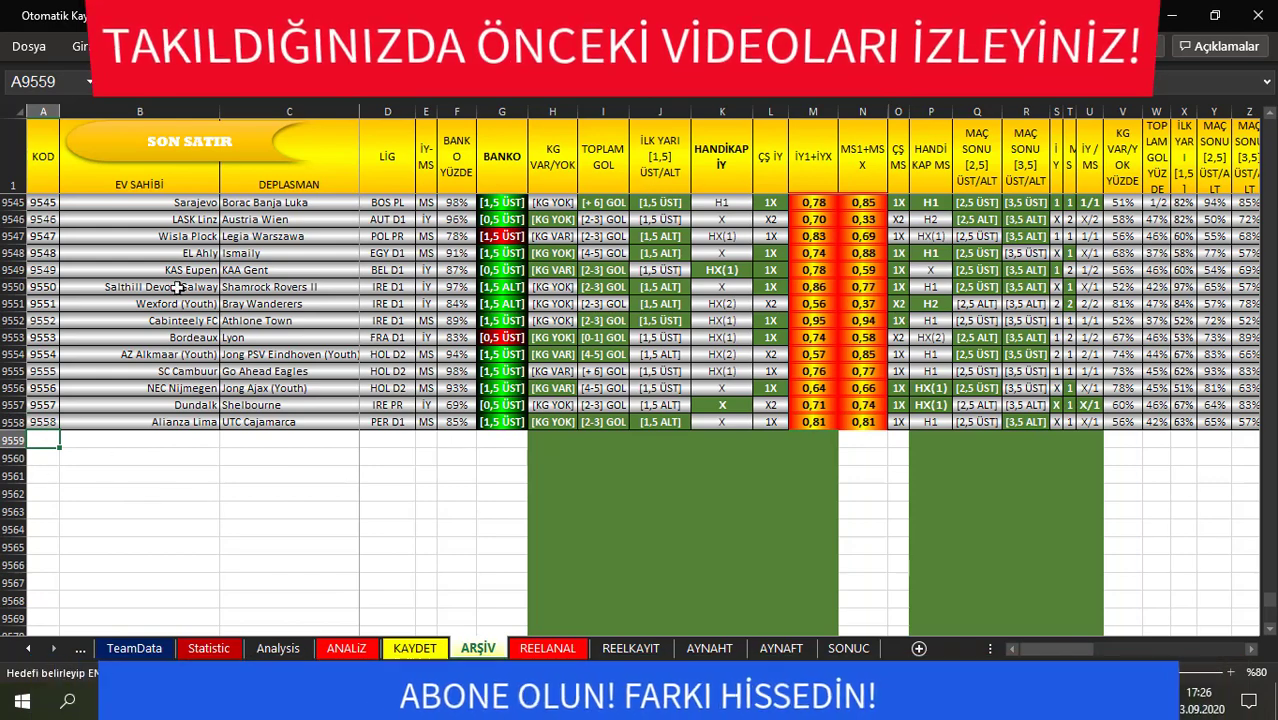
pyautogui.click(80, 46)
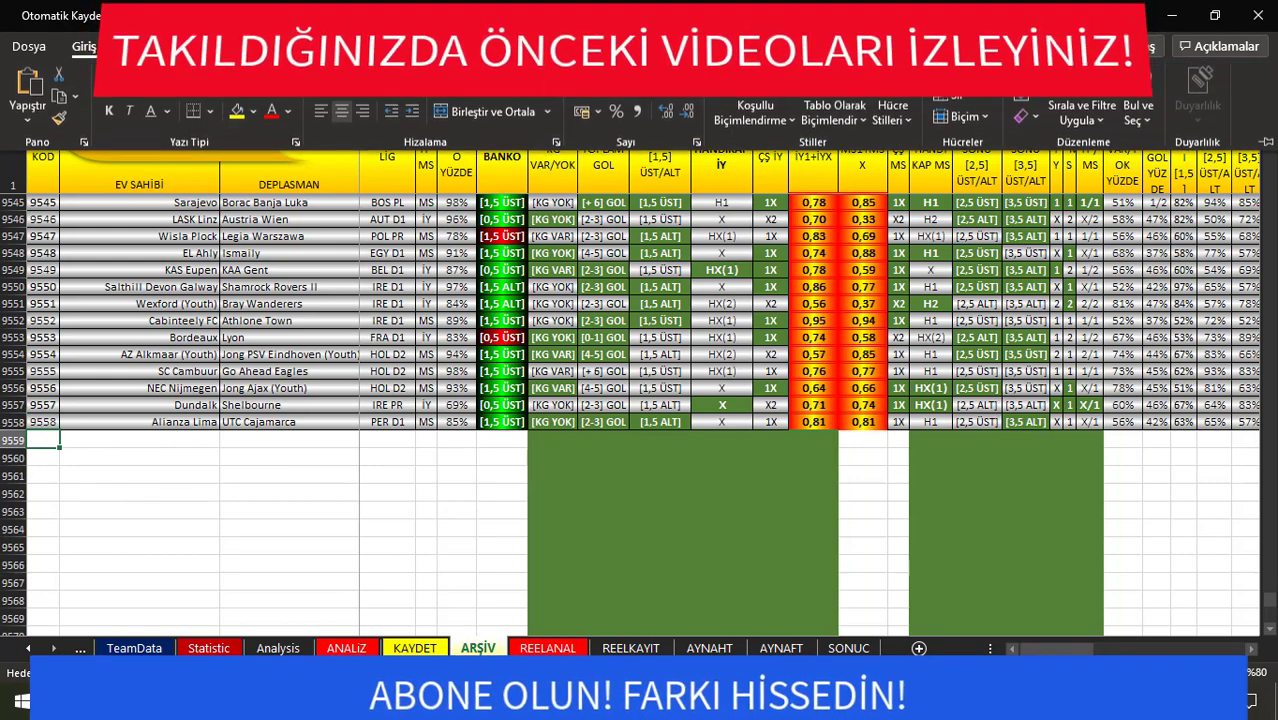
pyautogui.click(27, 118)
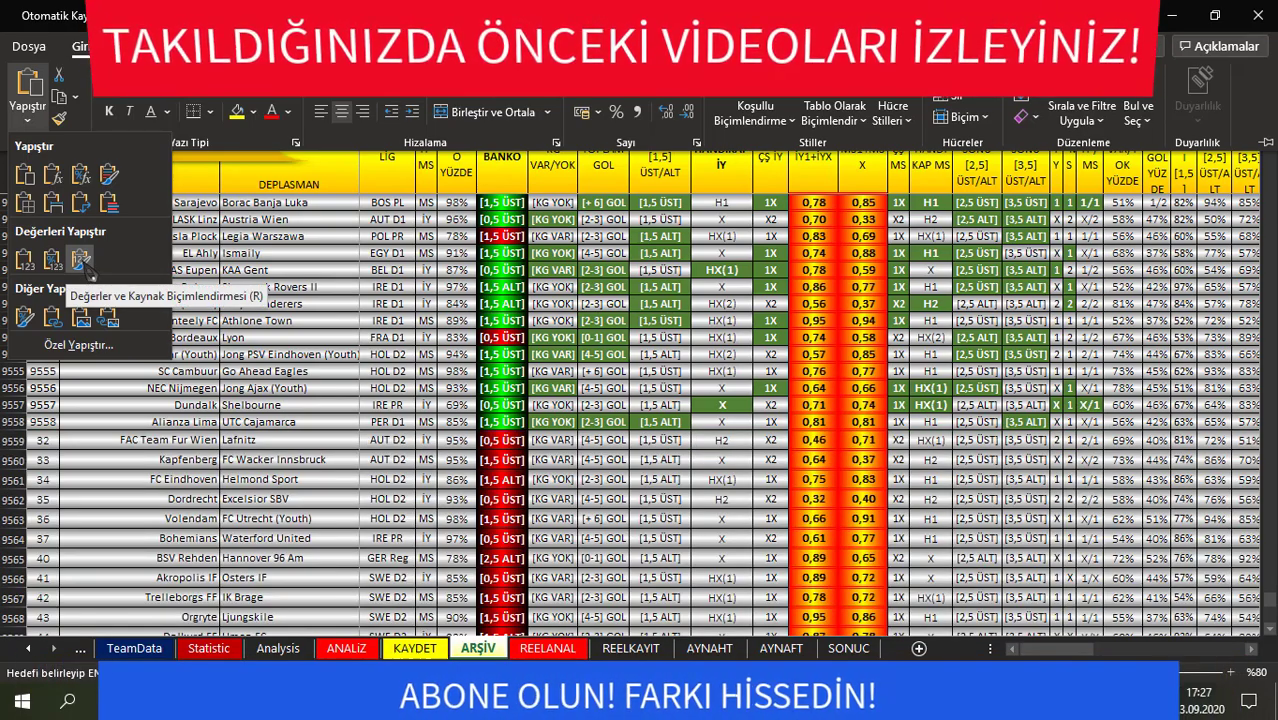
pyautogui.click(740, 545)
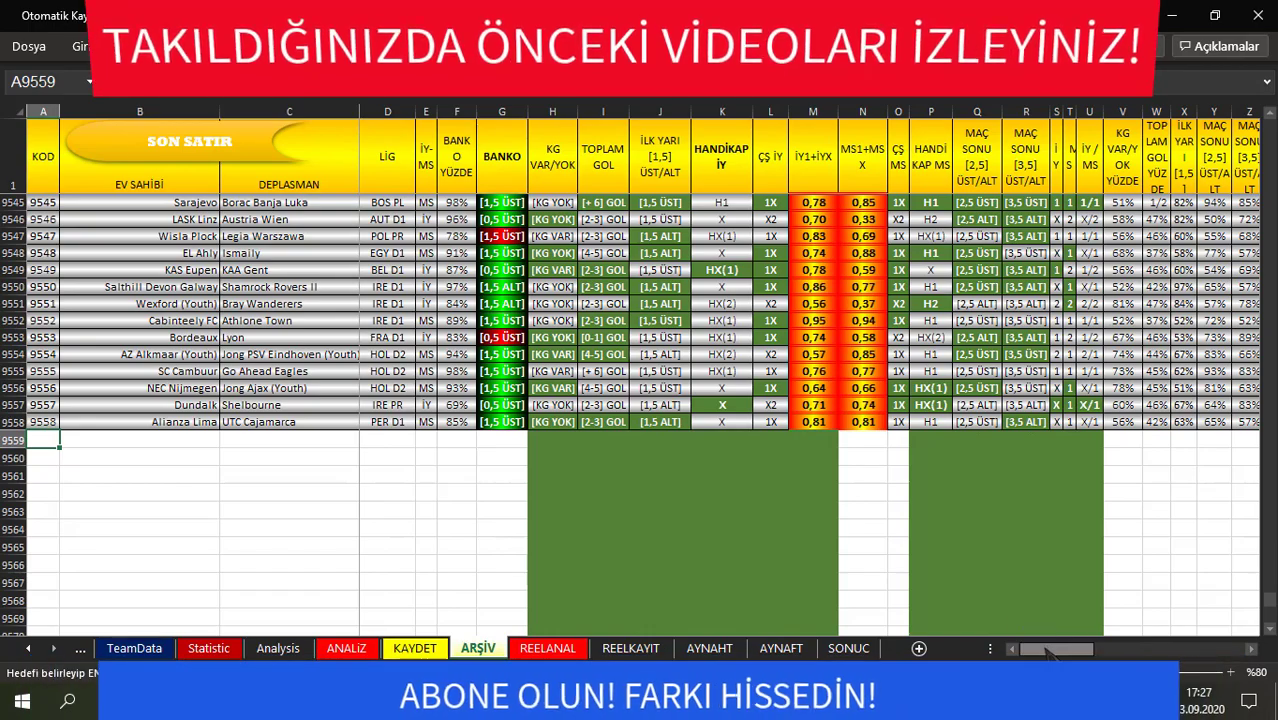
# Extend the result columns in ARŞİV by filling AP9558:BH9558 down through row 9576.
pyautogui.moveTo(1048, 652); pyautogui.dragTo(1176, 651)
pyautogui.click(592, 428)
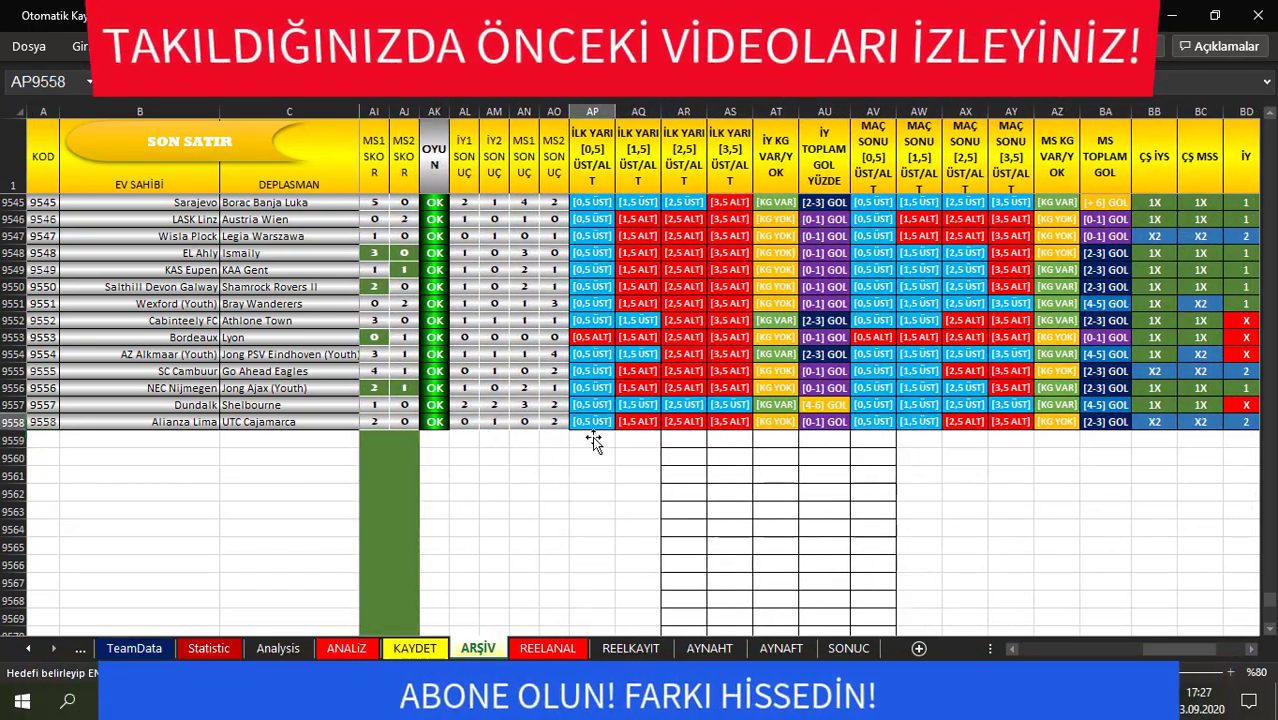
pyautogui.click(603, 458)
pyautogui.click(603, 510)
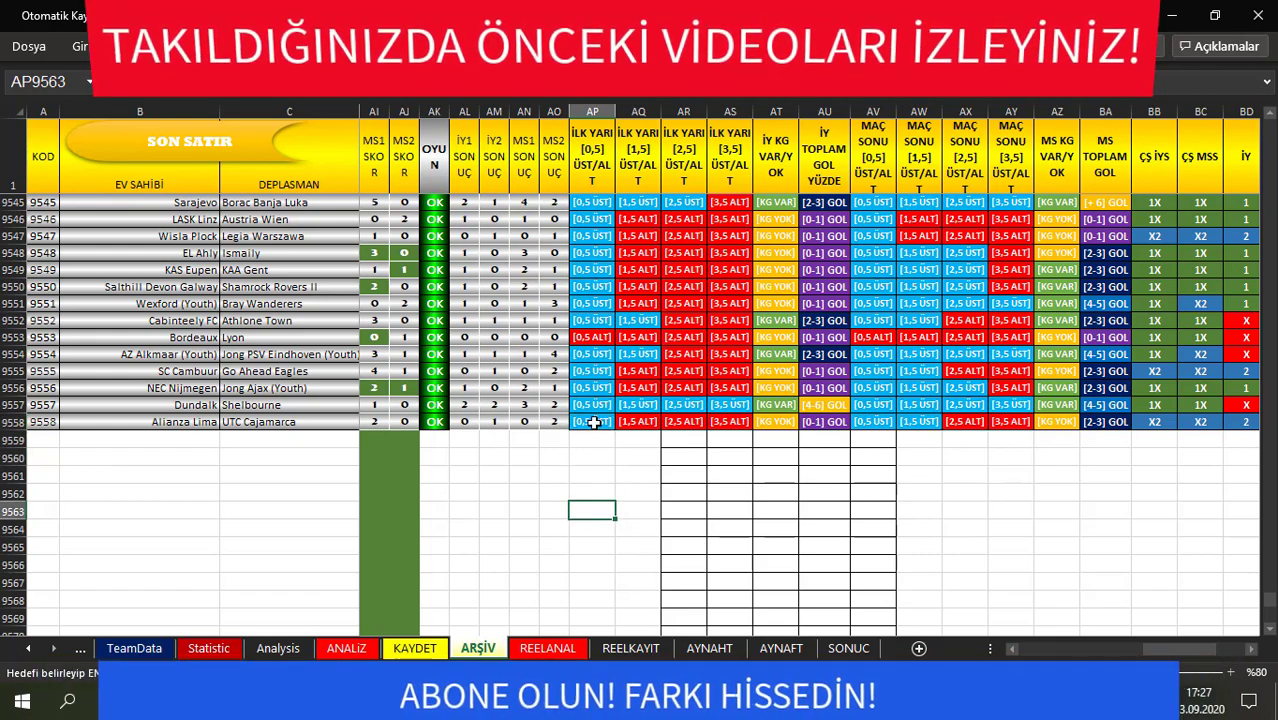
pyautogui.moveTo(592, 422)
pyautogui.mouseDown()
pyautogui.moveTo(1274, 420)
pyautogui.moveTo(1195, 424)
pyautogui.moveTo(1183, 617)
pyautogui.mouseUp()
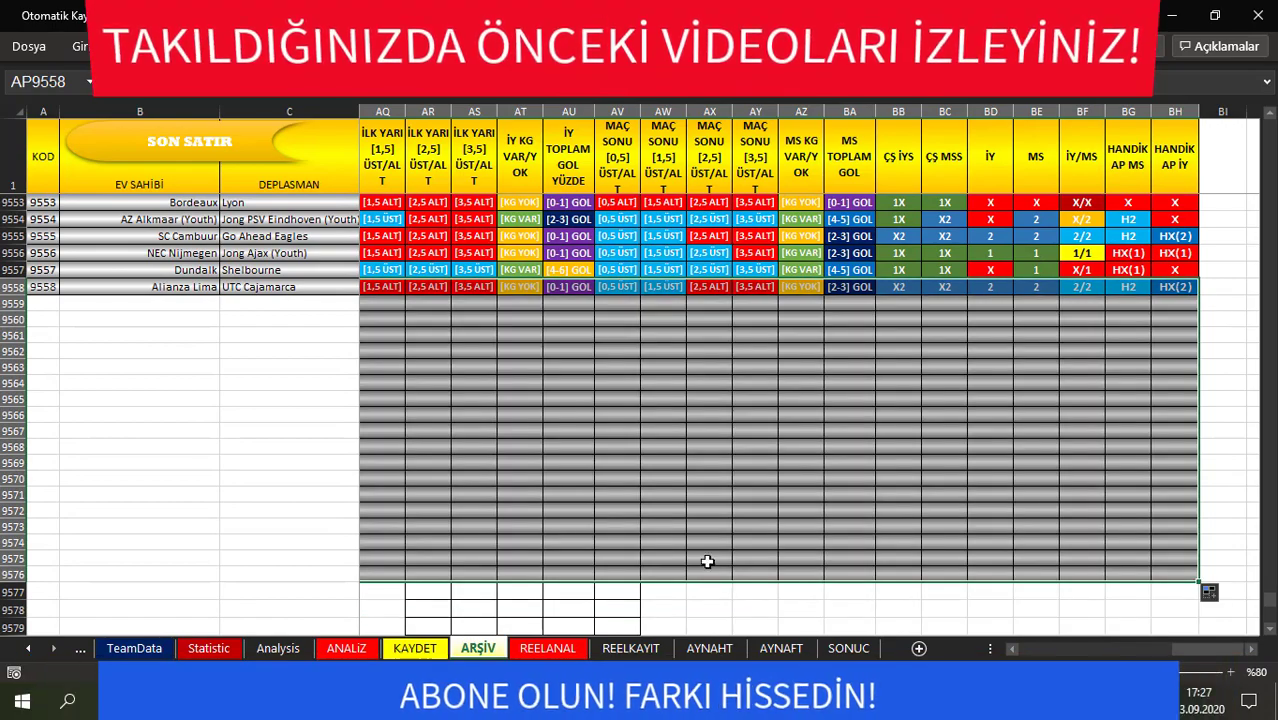
pyautogui.hscroll(-5, 765, 390)
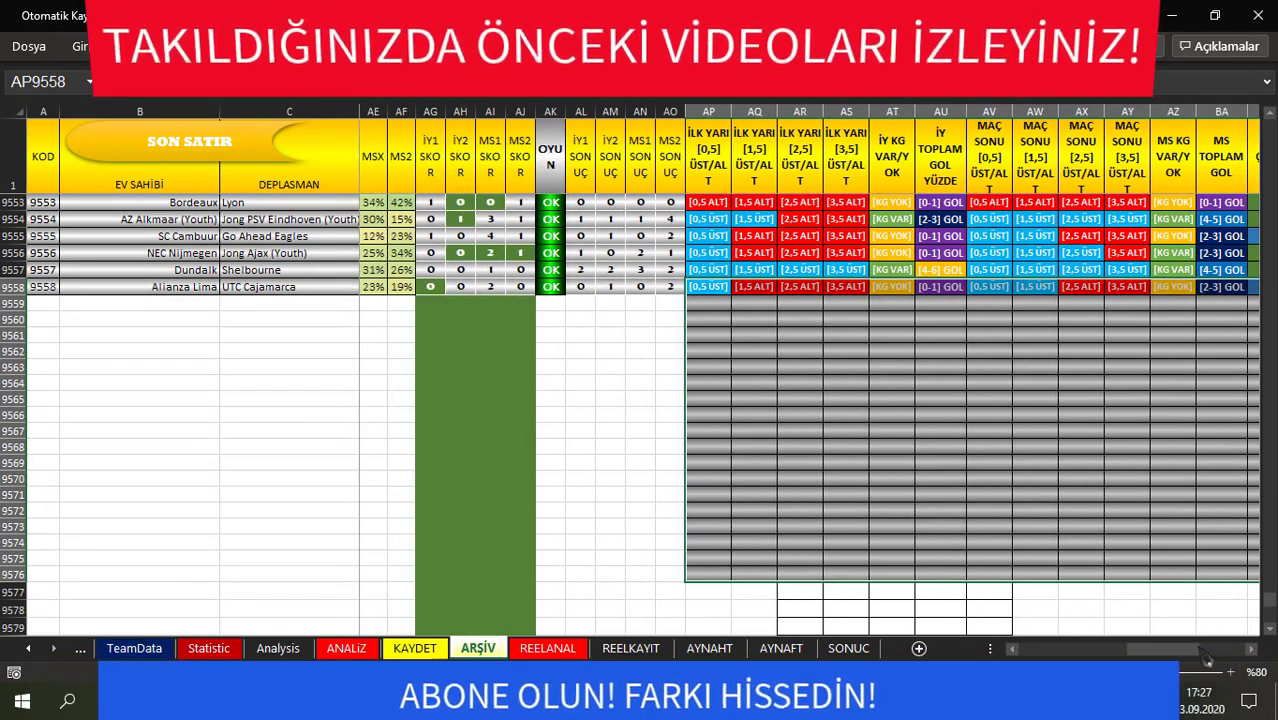
pyautogui.moveTo(1172, 648); pyautogui.dragTo(1033, 651)
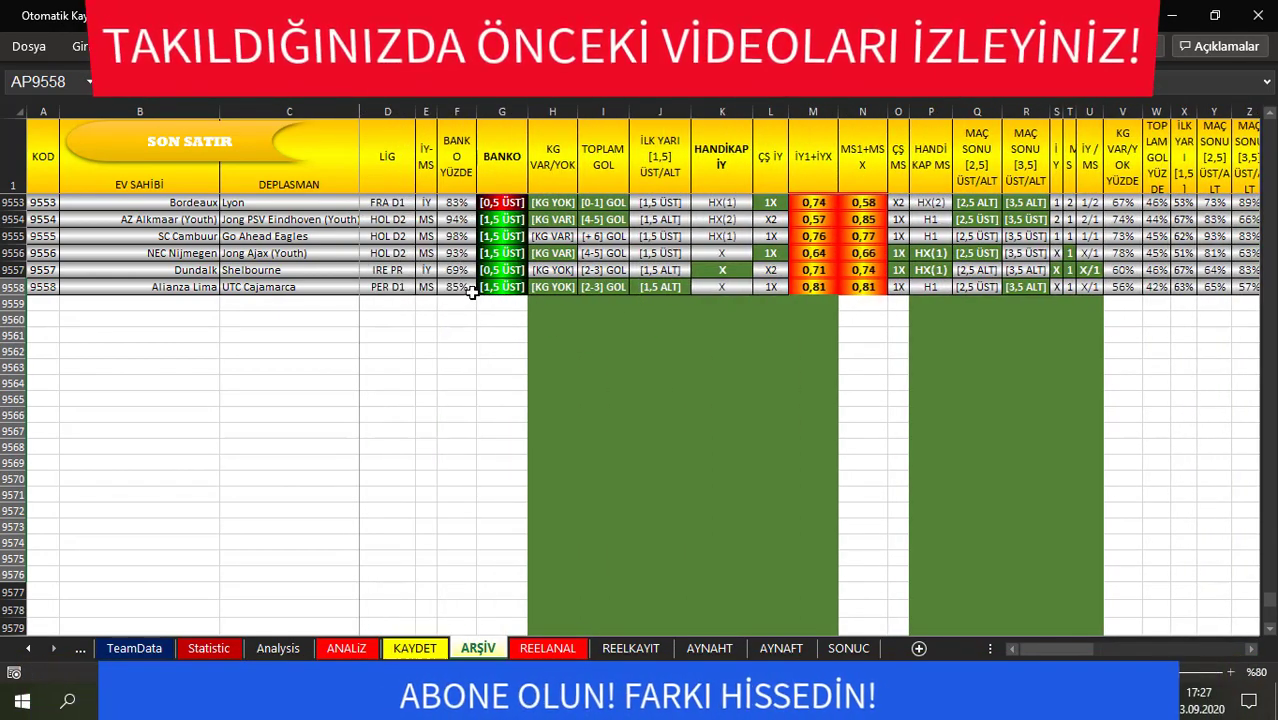
pyautogui.moveTo(489, 287); pyautogui.dragTo(938, 291)
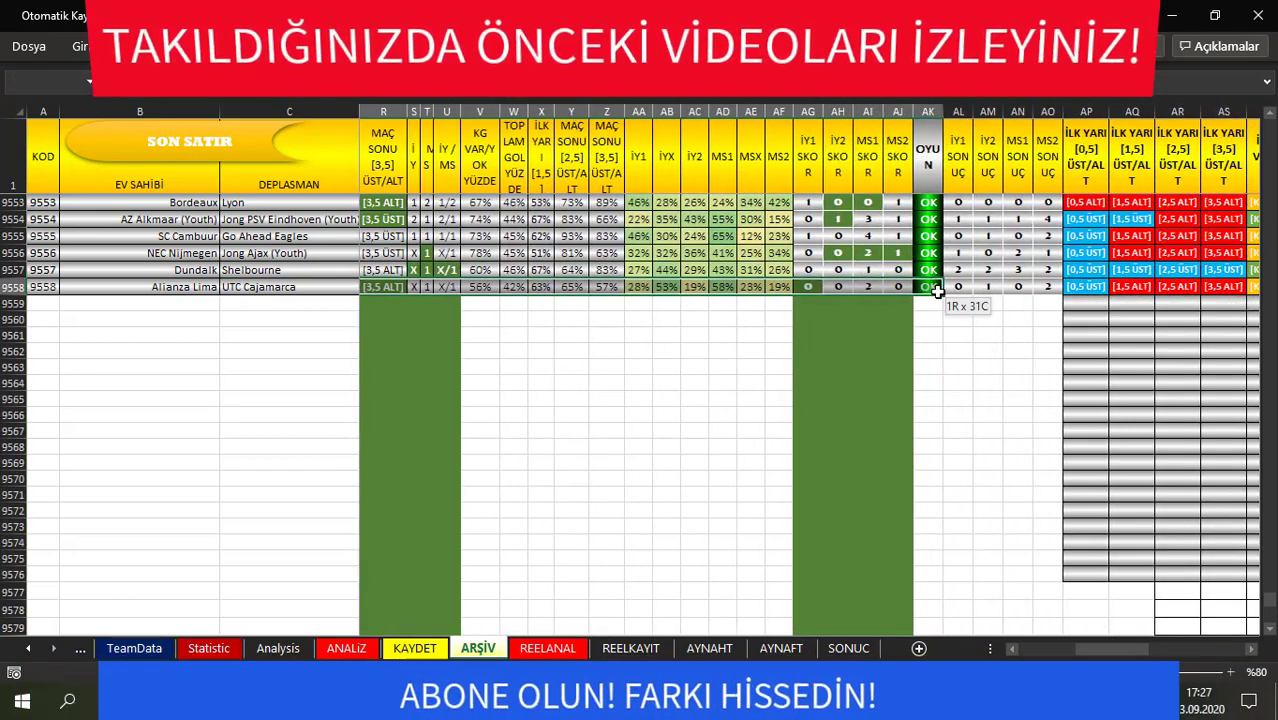
pyautogui.click(507, 430)
pyautogui.moveTo(1112, 648); pyautogui.dragTo(1062, 648)
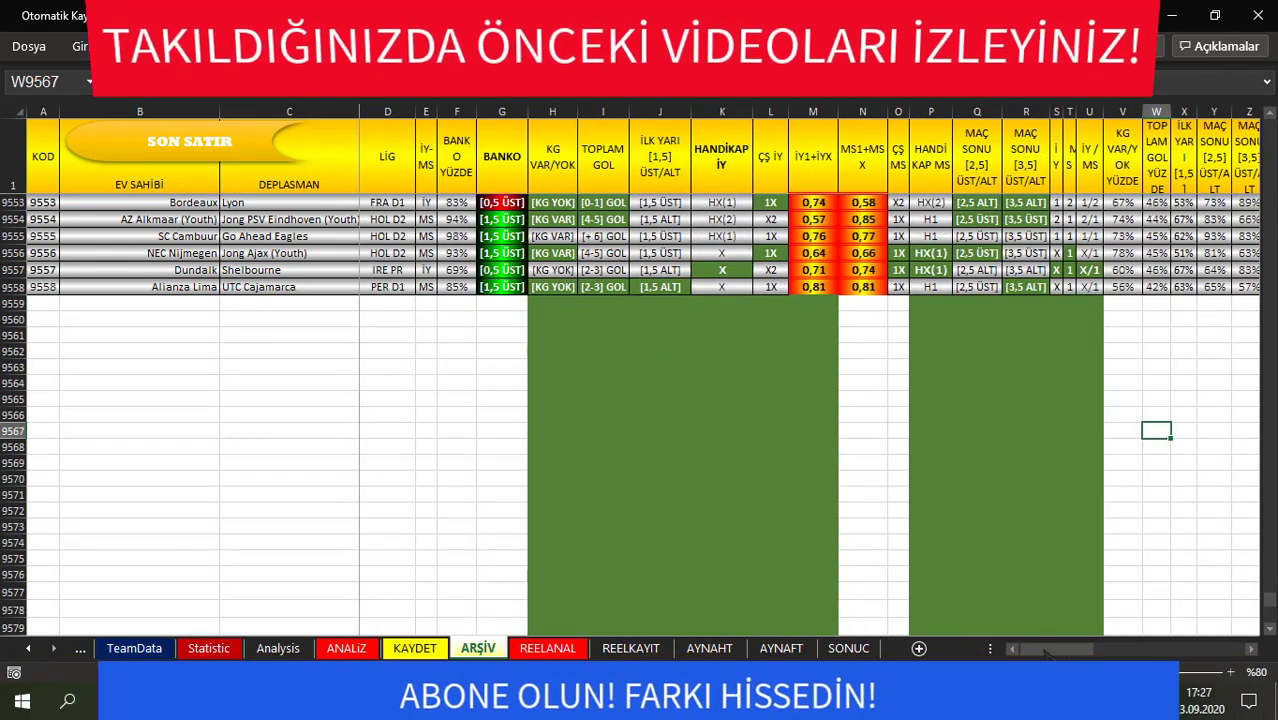
# Copy only the formatting of G9558:AK9558 in ARŞİV onto the empty rows directly below, starting at row 9559.
pyautogui.moveTo(502, 288); pyautogui.dragTo(930, 288)
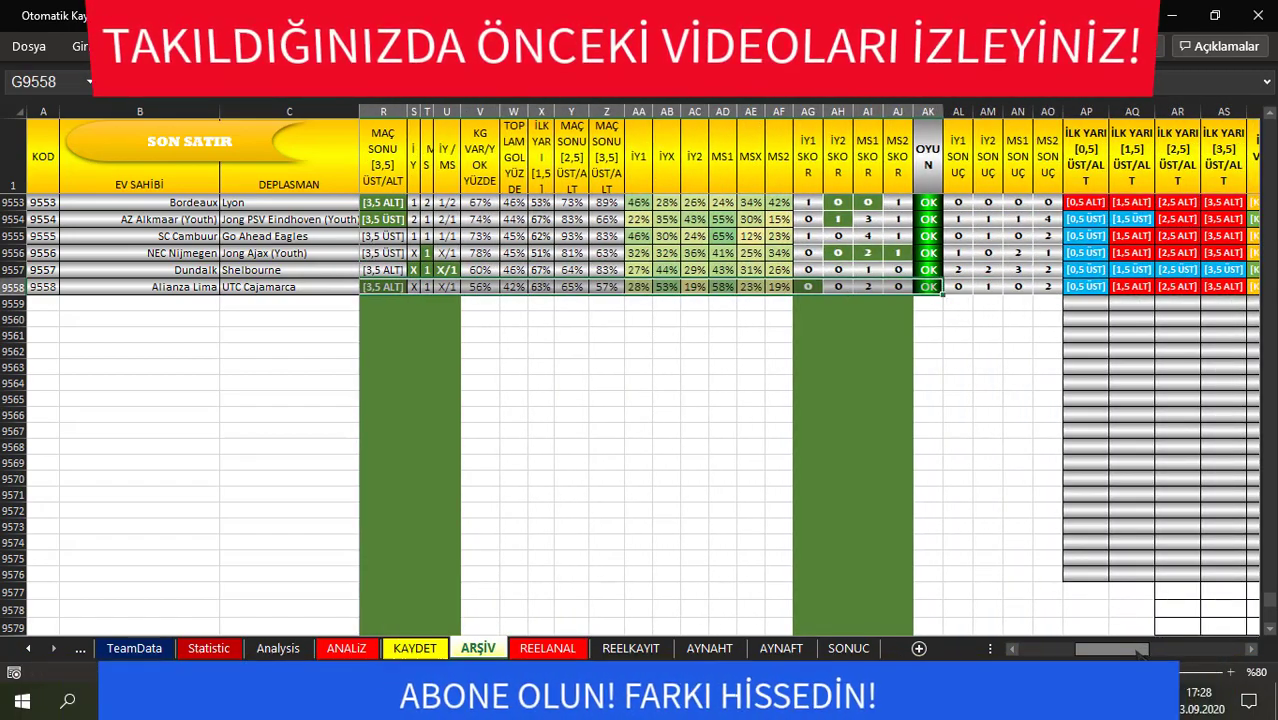
pyautogui.moveTo(1140, 651); pyautogui.dragTo(1085, 651)
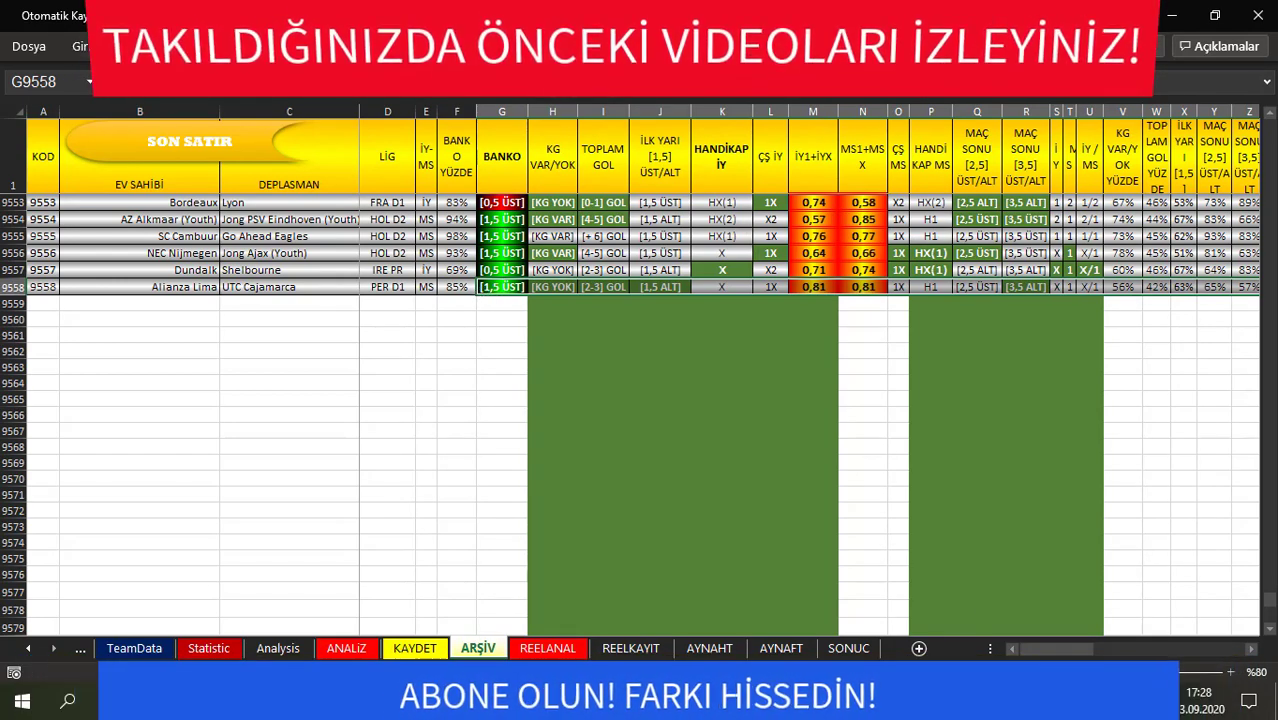
pyautogui.click(82, 46)
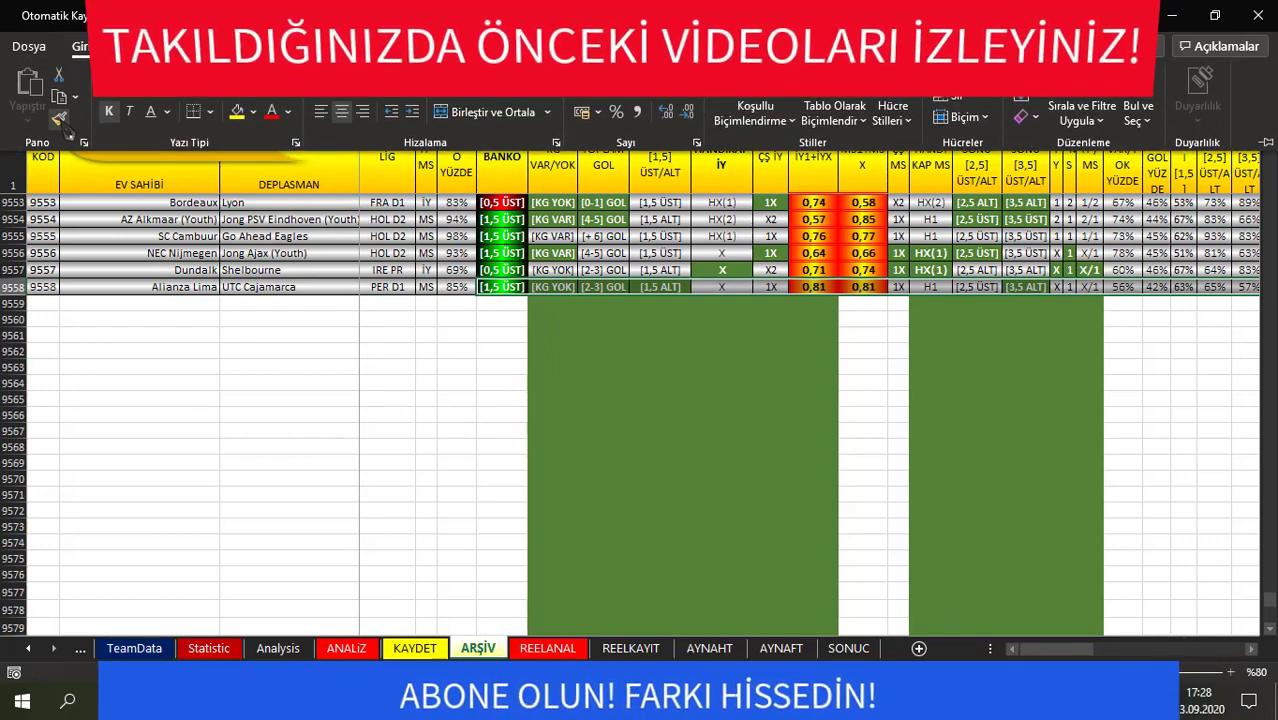
pyautogui.click(60, 119)
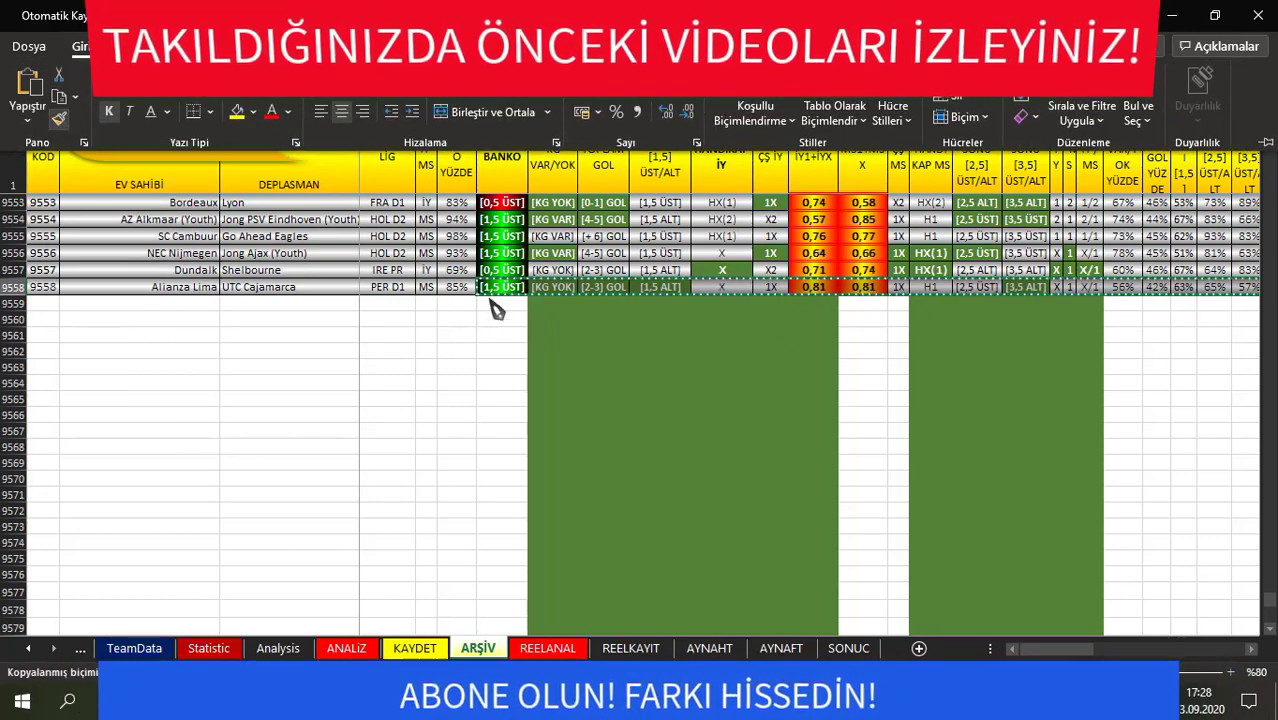
pyautogui.moveTo(502, 310)
pyautogui.mouseDown()
pyautogui.moveTo(516, 331)
pyautogui.moveTo(1175, 612)
pyautogui.moveTo(1262, 612)
pyautogui.moveTo(1004, 613)
pyautogui.moveTo(1140, 645)
pyautogui.moveTo(1208, 600)
pyautogui.moveTo(1150, 594)
pyautogui.moveTo(1213, 594)
pyautogui.moveTo(998, 573)
pyautogui.mouseUp()
pyautogui.moveTo(1050, 458)
pyautogui.mouseDown()
pyautogui.moveTo(984, 305)
pyautogui.moveTo(968, 193)
pyautogui.moveTo(1080, 335)
pyautogui.moveTo(1088, 392)
pyautogui.mouseUp()
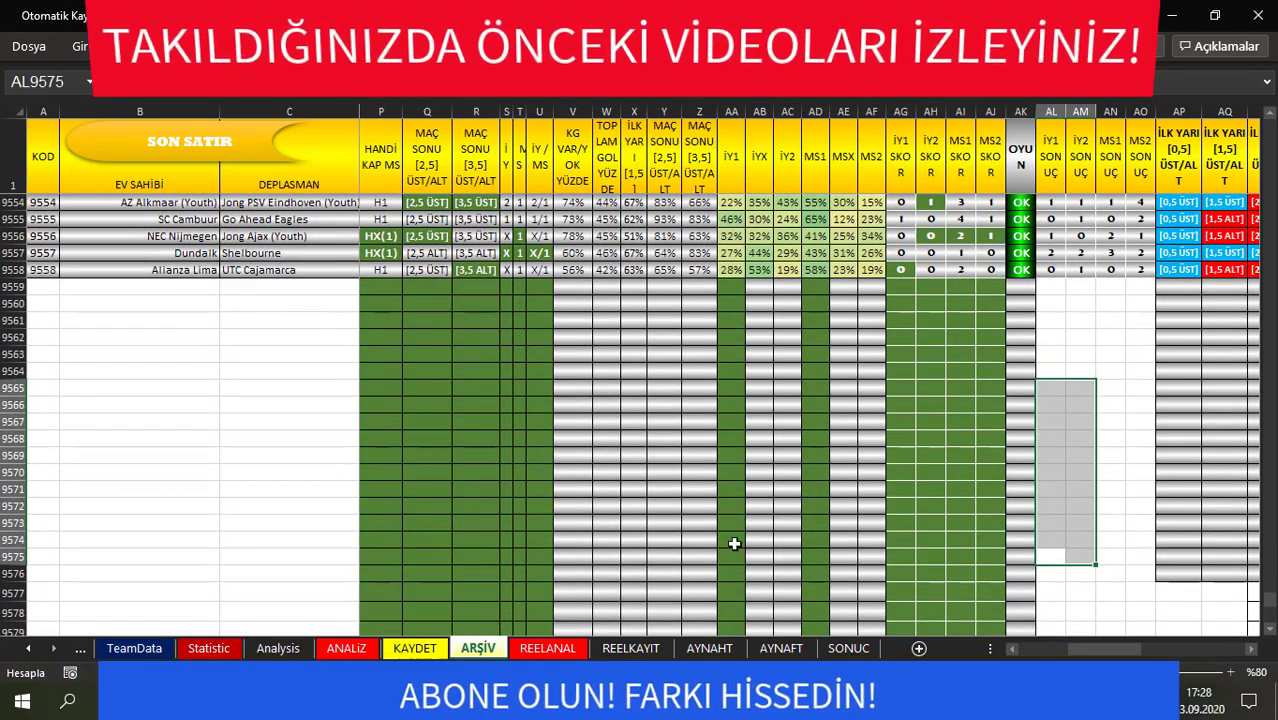
pyautogui.click(505, 474)
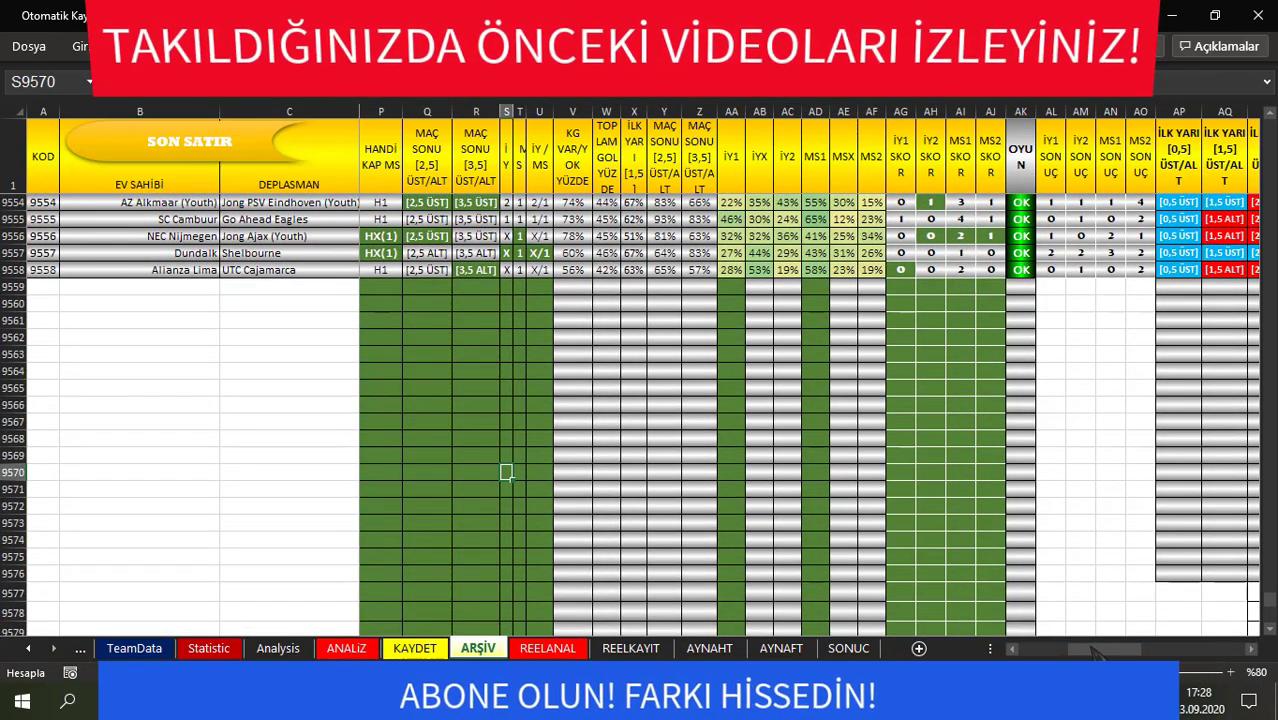
# Check the newly formatted rows in ARŞİV and examine the archived match records above them.
pyautogui.moveTo(1097, 652); pyautogui.dragTo(1055, 652)
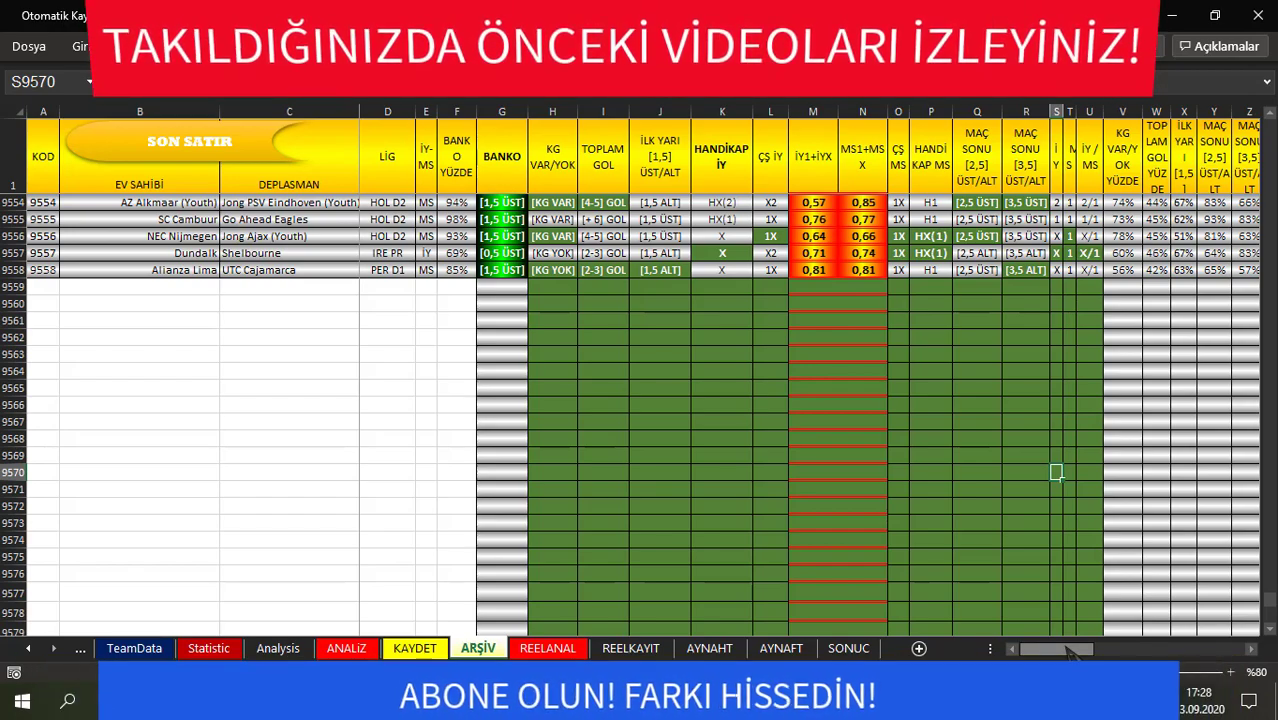
pyautogui.moveTo(1065, 648)
pyautogui.mouseDown()
pyautogui.moveTo(1090, 648)
pyautogui.moveTo(1068, 652)
pyautogui.mouseUp()
pyautogui.scroll(6, 460, 428)
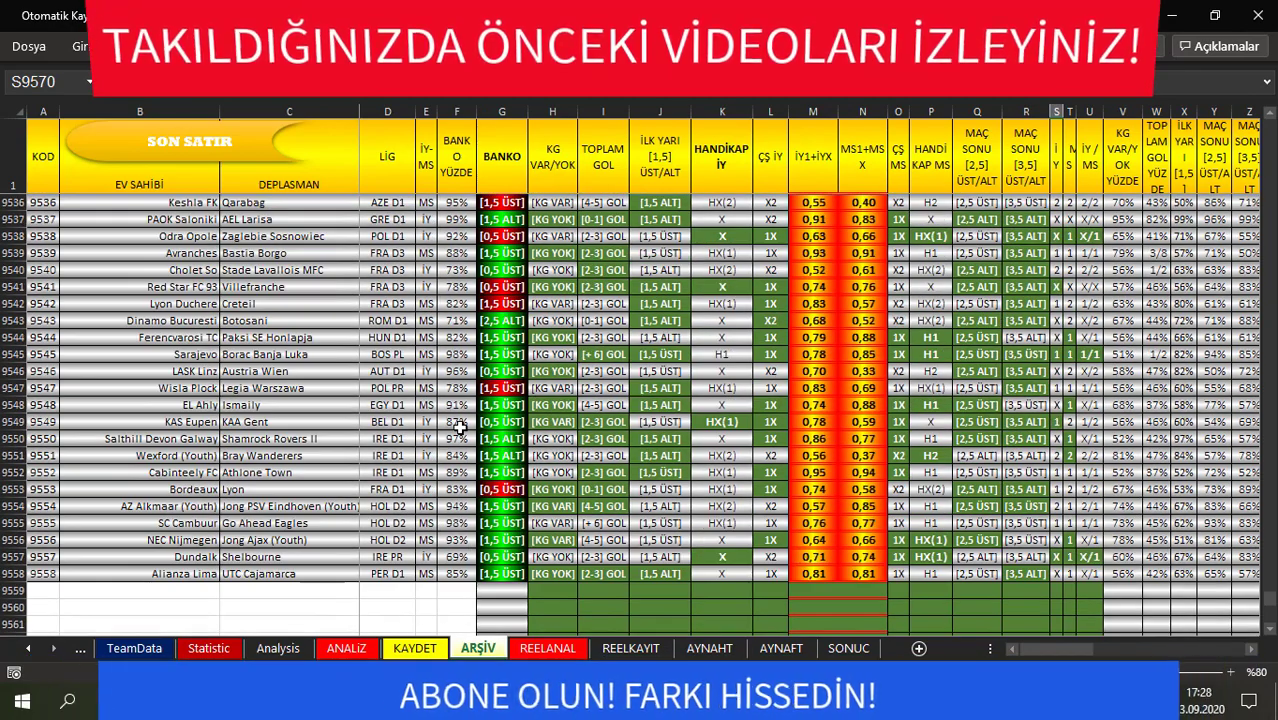
pyautogui.scroll(2, 460, 428)
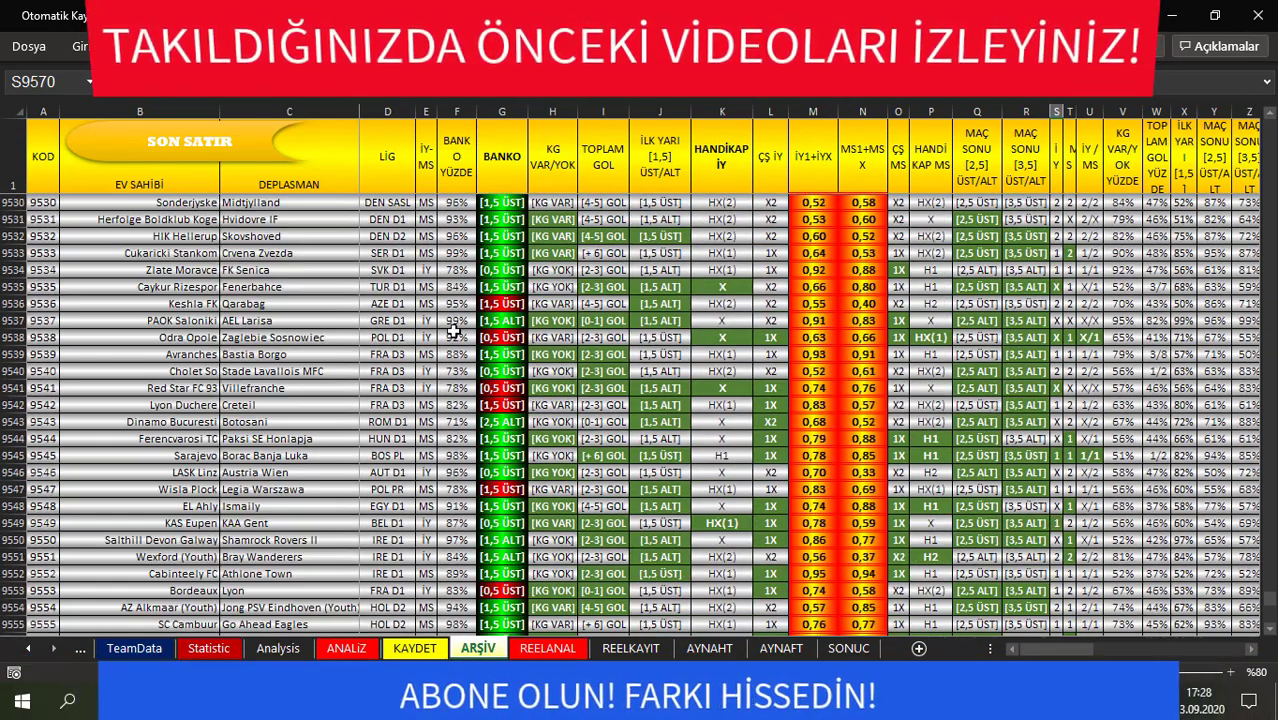
pyautogui.click(800, 440)
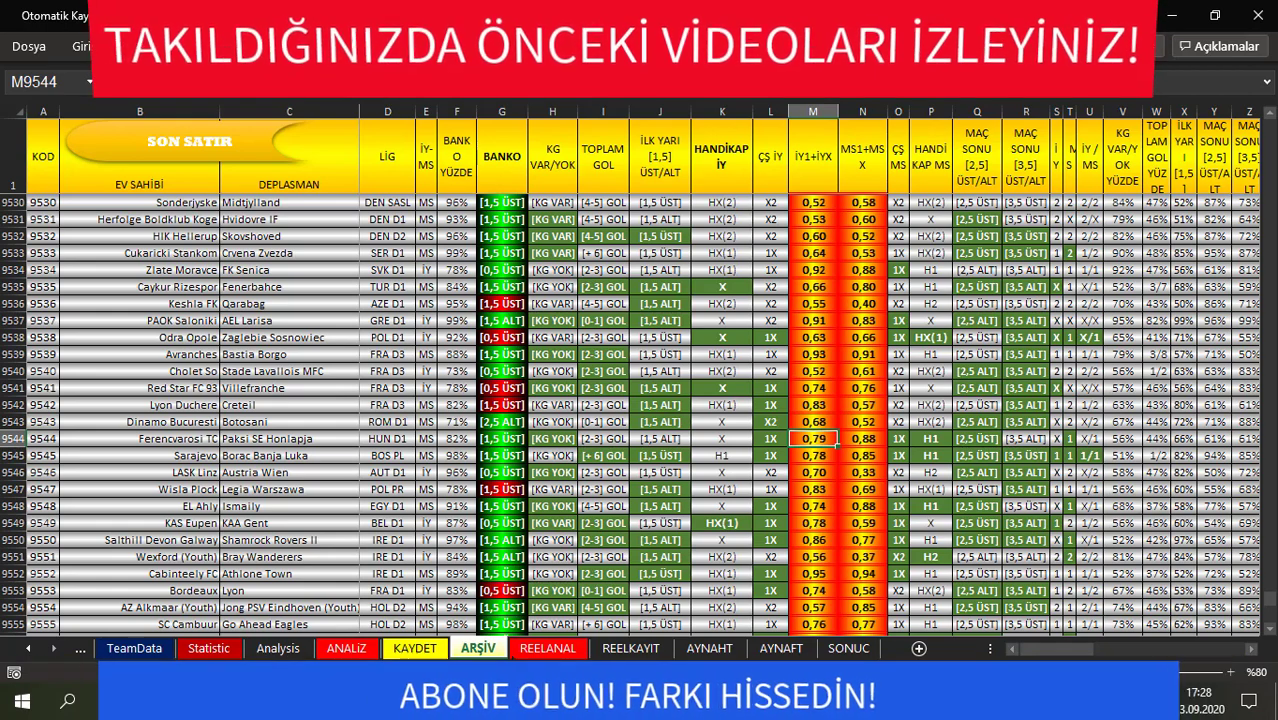
# Review the last match records in REELKAYIT, look at the REELANAL, AYNAFT and AYNAHT sheets, and return to REELKAYIT.
pyautogui.click(630, 648)
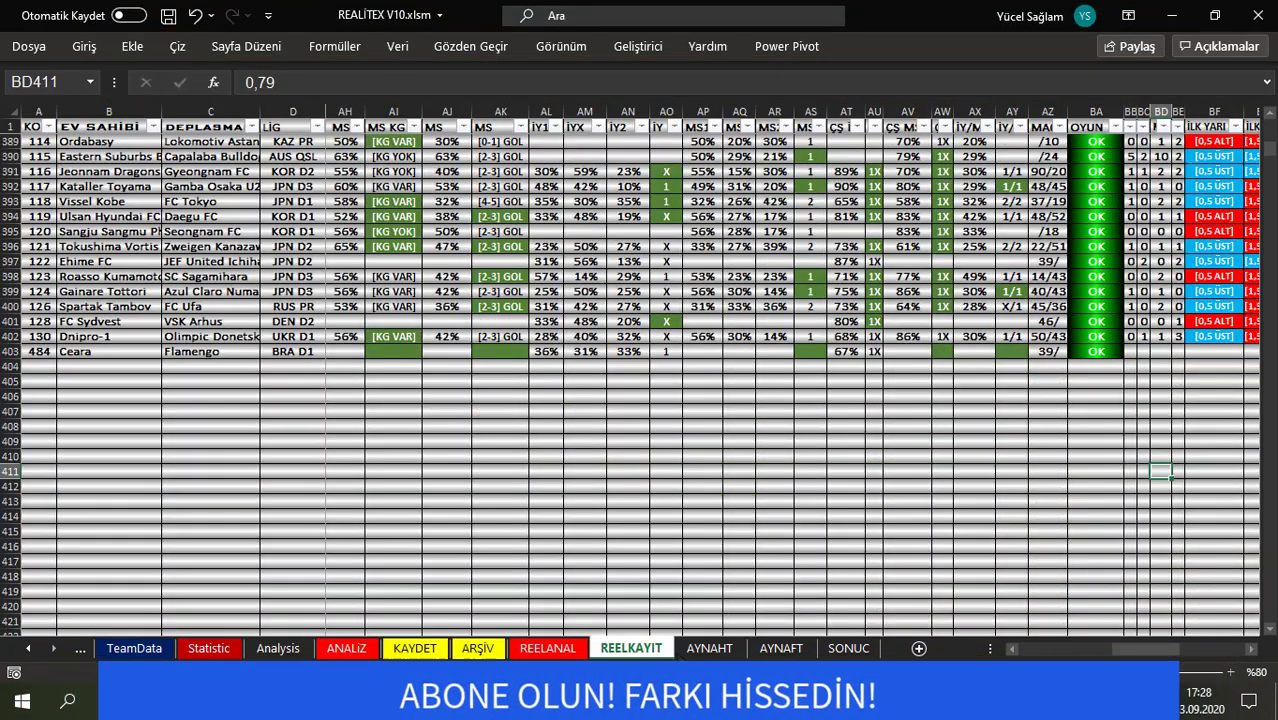
pyautogui.scroll(1, 822, 548)
pyautogui.scroll(5, 820, 547)
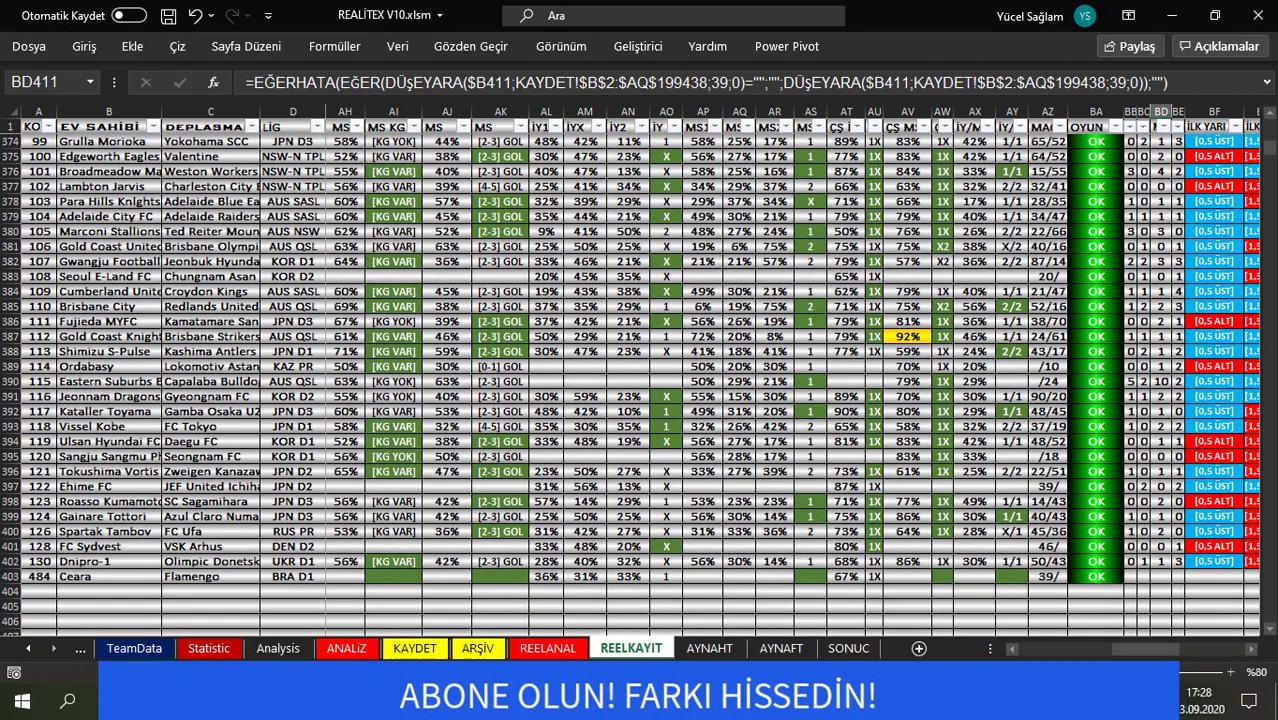
pyautogui.click(548, 648)
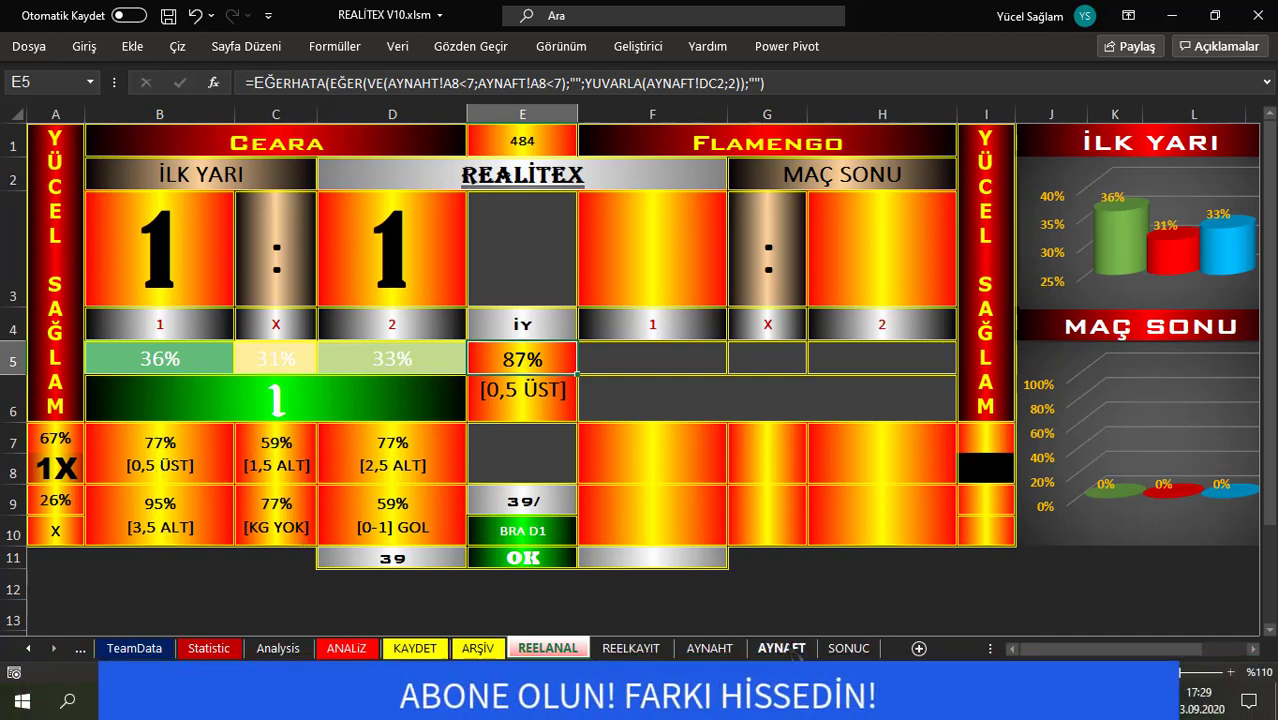
pyautogui.click(781, 648)
pyautogui.click(709, 648)
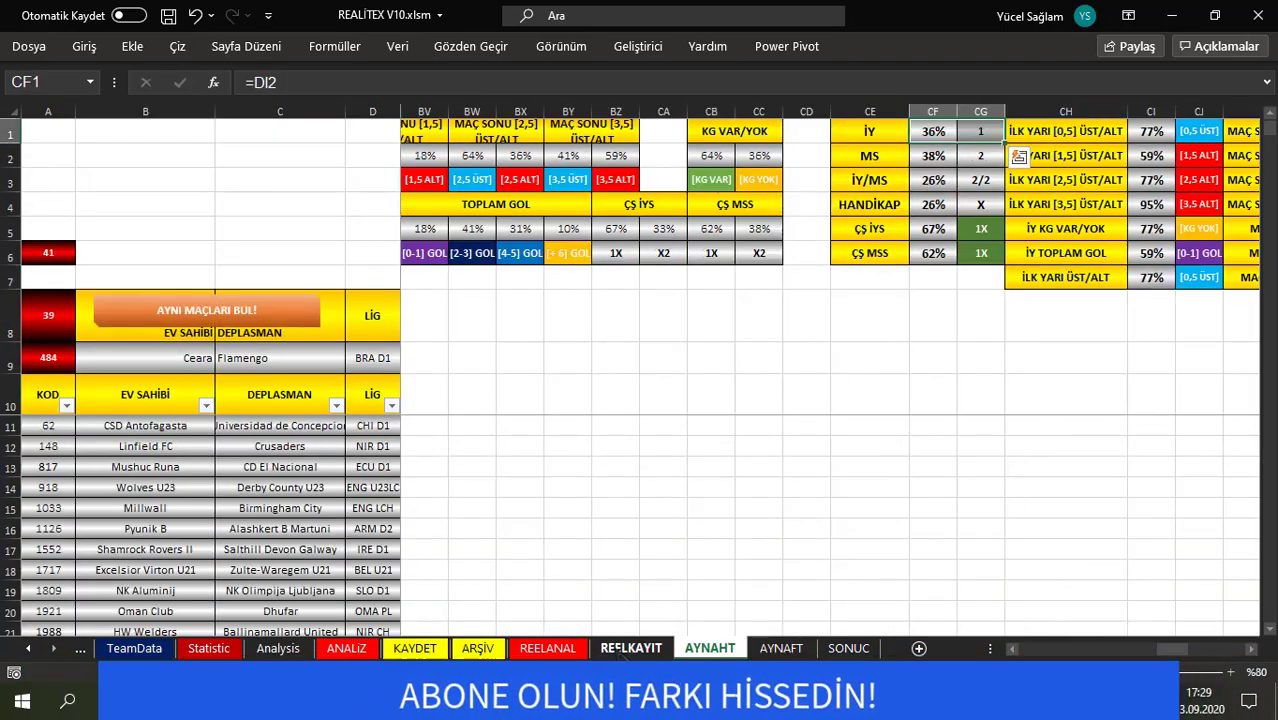
pyautogui.hotkey('ctrl', 'pageup')
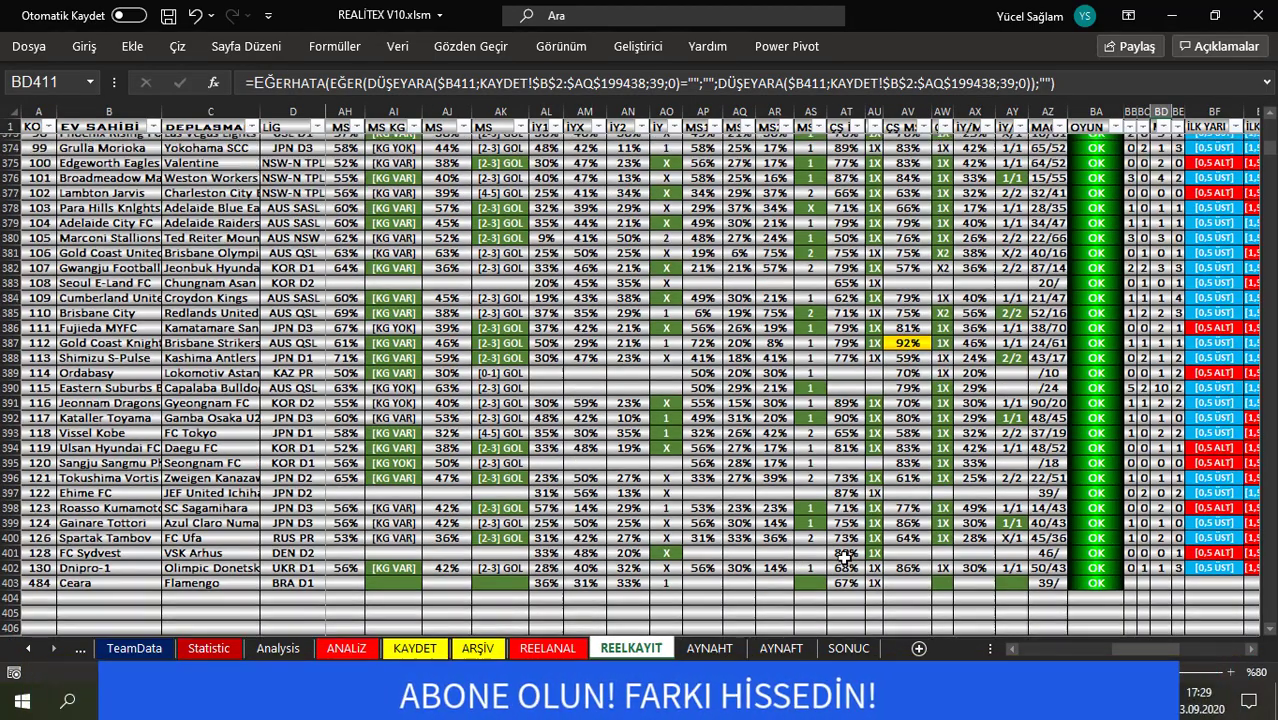